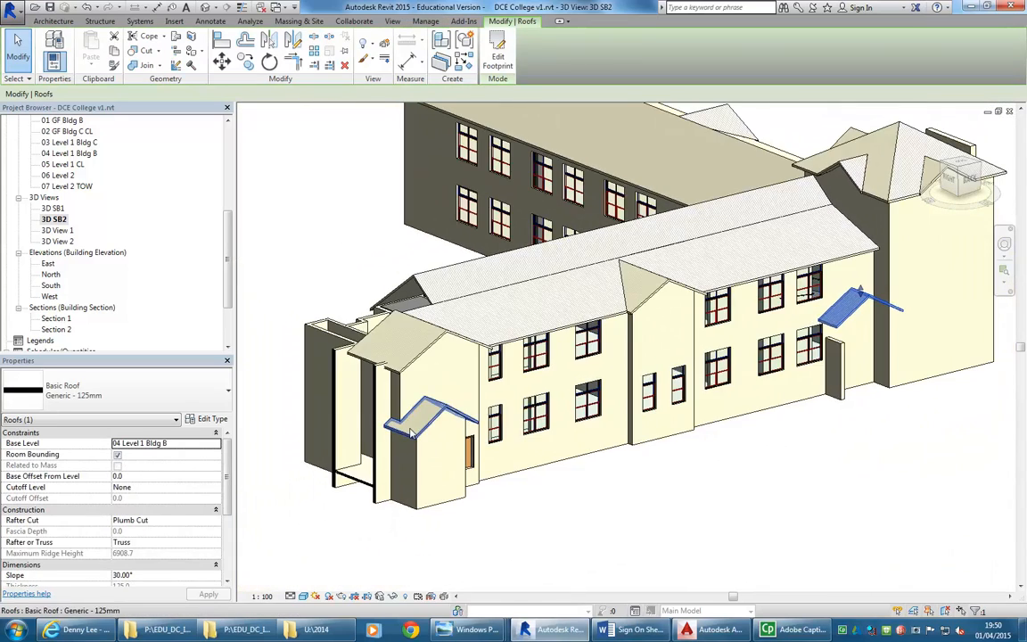
Inspect the two small gabled porch roofs, then look around the corner tower in the 3D model
{"action": "left_click", "coordinate": [419, 411]}
{"action": "left_click", "coordinate": [862, 312]}
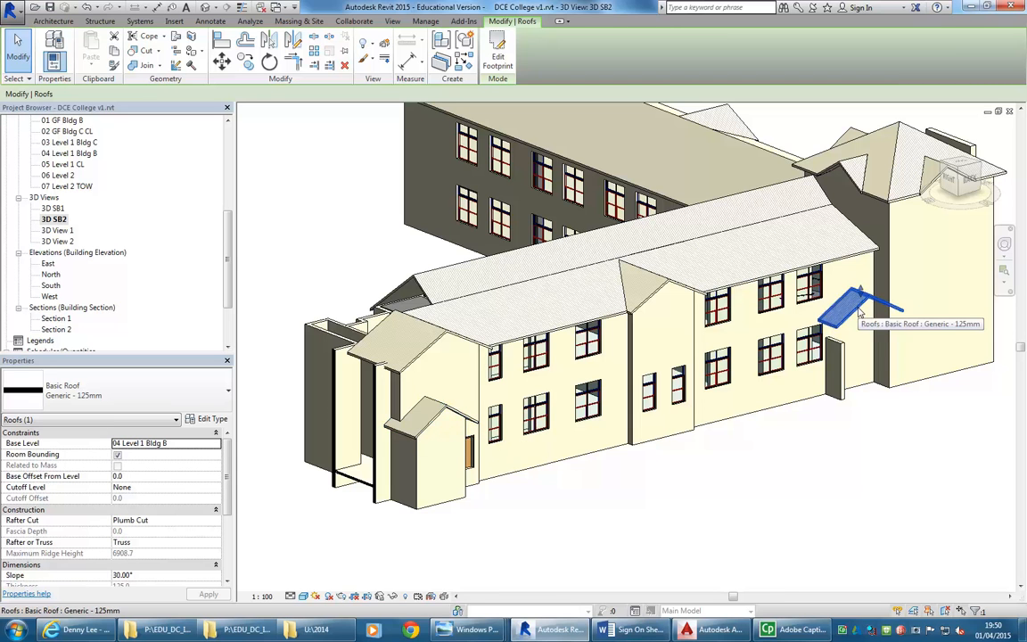
{"action": "key", "text": "Escape"}
{"action": "middle_click_drag", "start_coordinate": [766, 445], "coordinate": [458, 420], "text": "shift"}
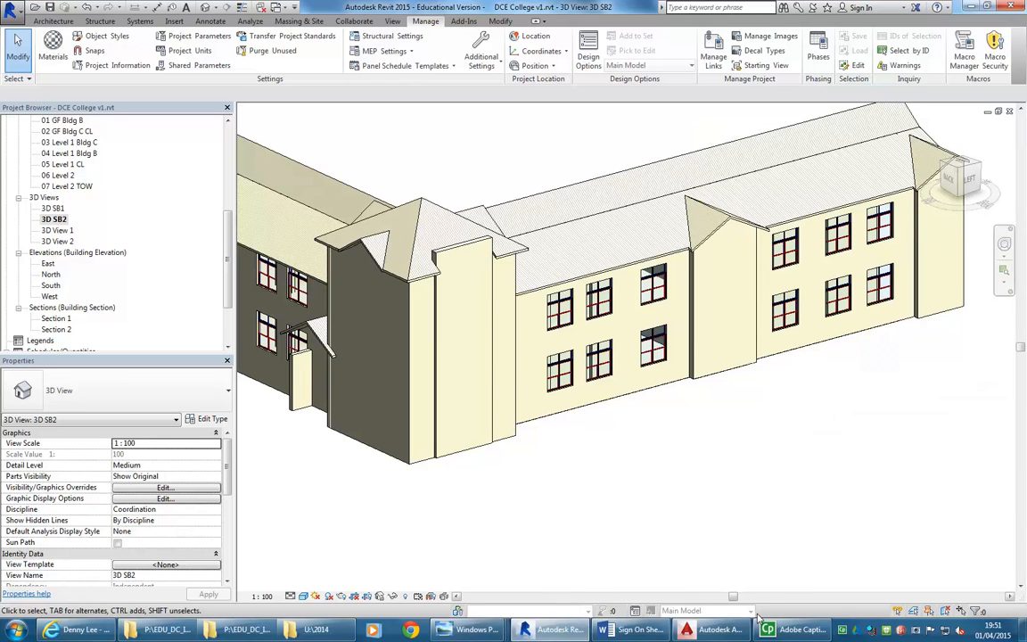
Switch to Windows Photo Viewer and examine the gabled entrance porch, its posts and doors in 2015-02-19 15.11.09.jpg
{"action": "mouse_move", "coordinate": [475, 636]}
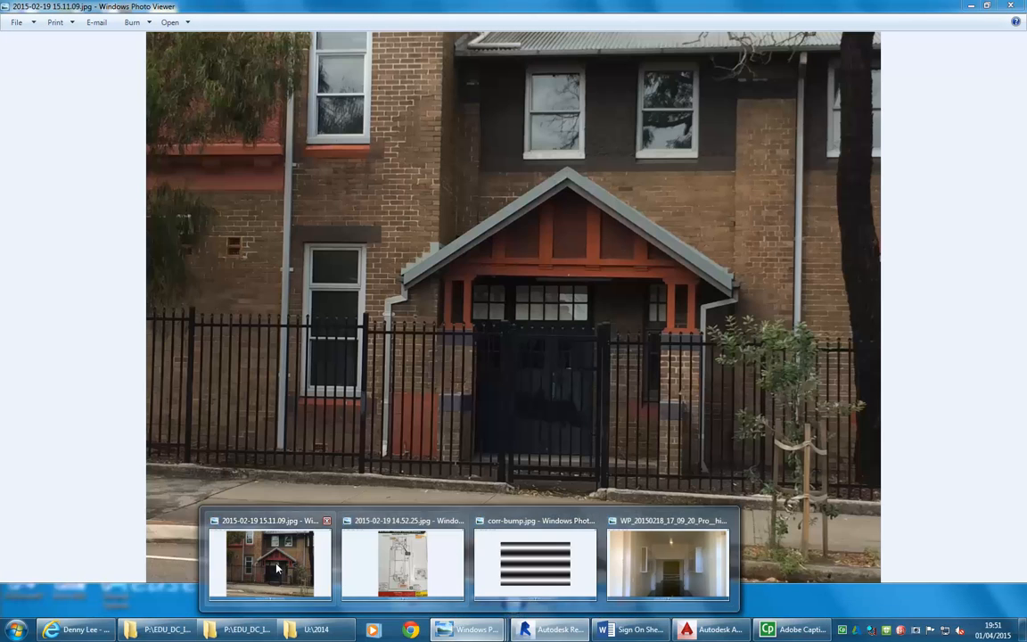
{"action": "left_click", "coordinate": [248, 506]}
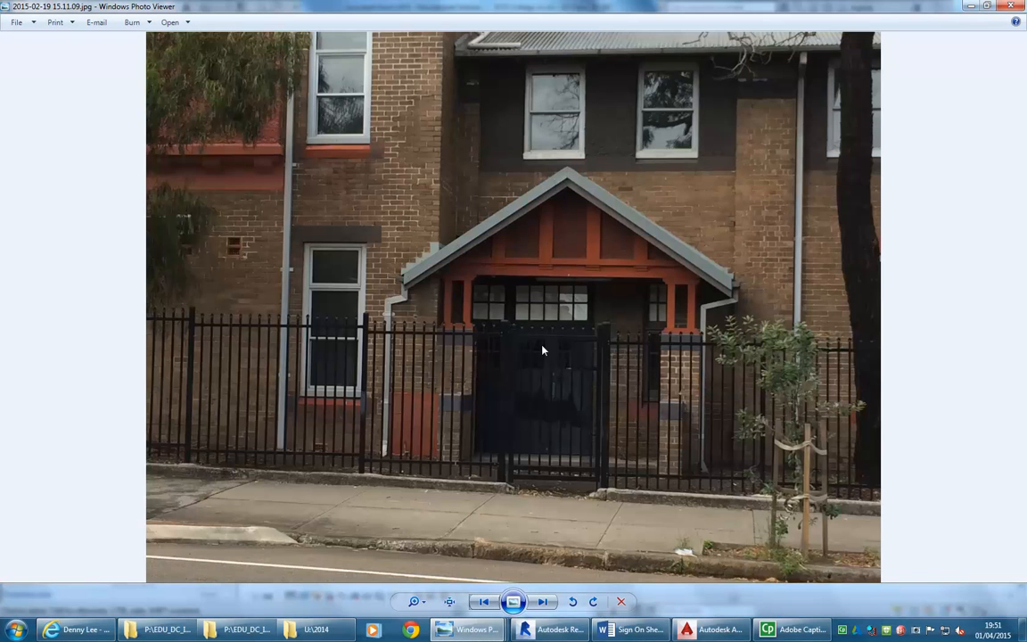
{"action": "scroll", "coordinate": [542, 343], "scroll_direction": "up", "scroll_amount": 2}
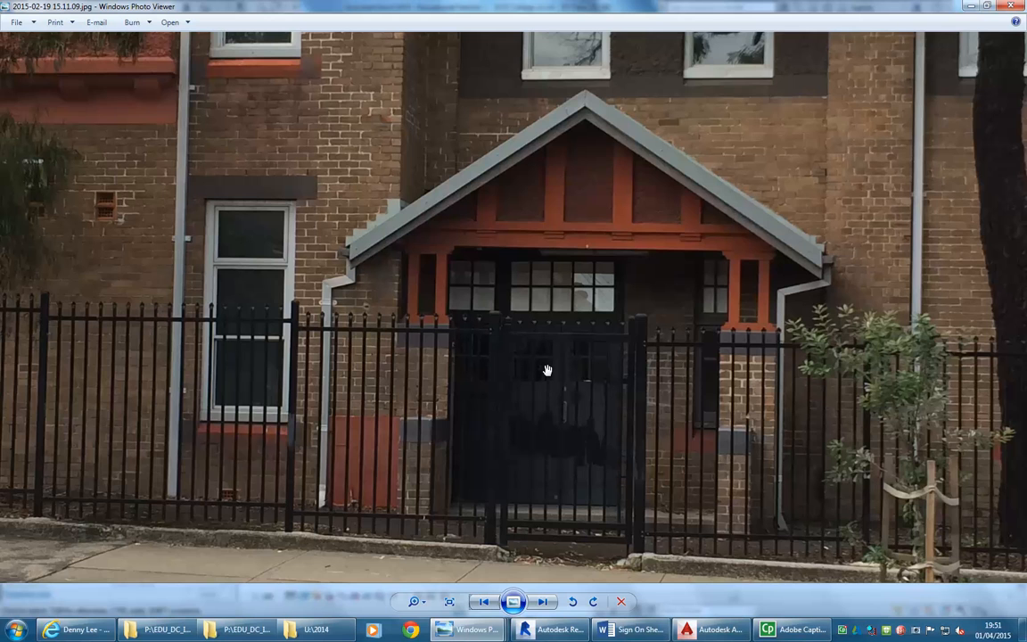
{"action": "scroll", "coordinate": [545, 370], "scroll_direction": "up", "scroll_amount": 3}
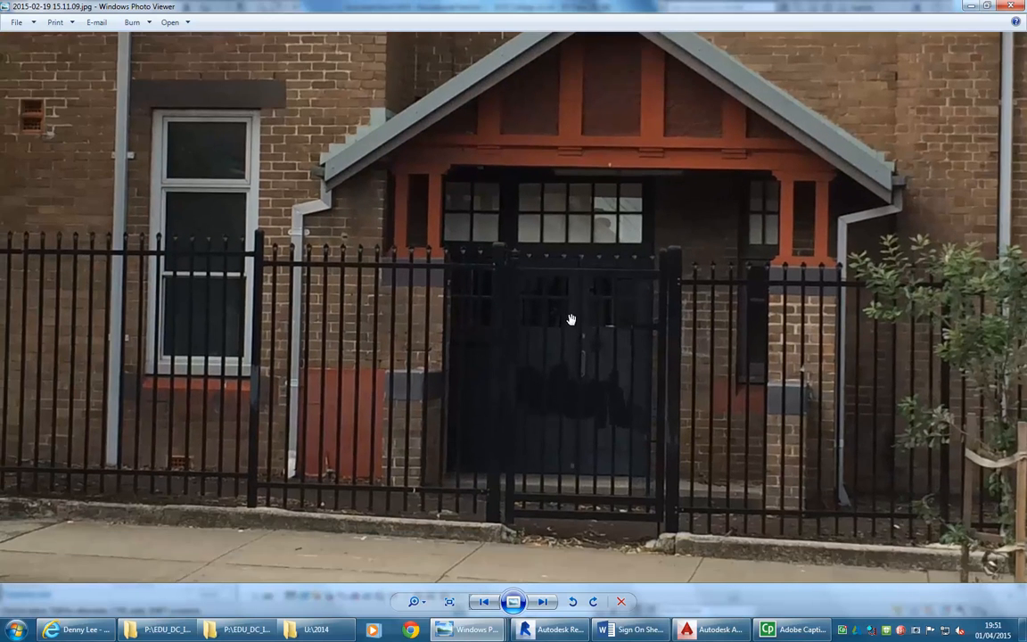
{"action": "scroll", "coordinate": [468, 307], "scroll_direction": "up", "scroll_amount": 1}
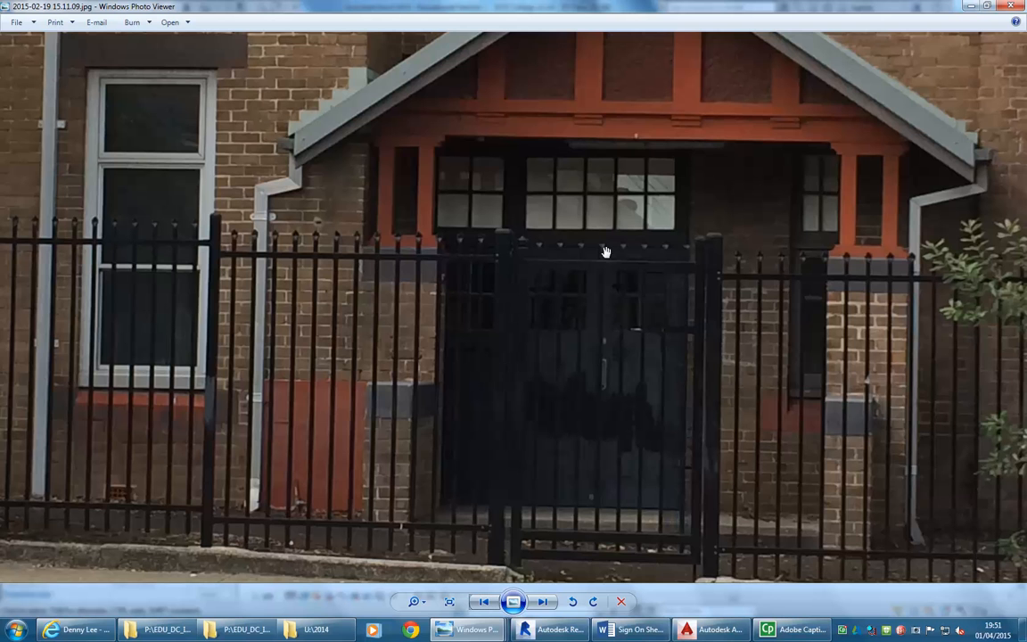
{"action": "scroll", "coordinate": [605, 253], "scroll_direction": "down", "scroll_amount": 4}
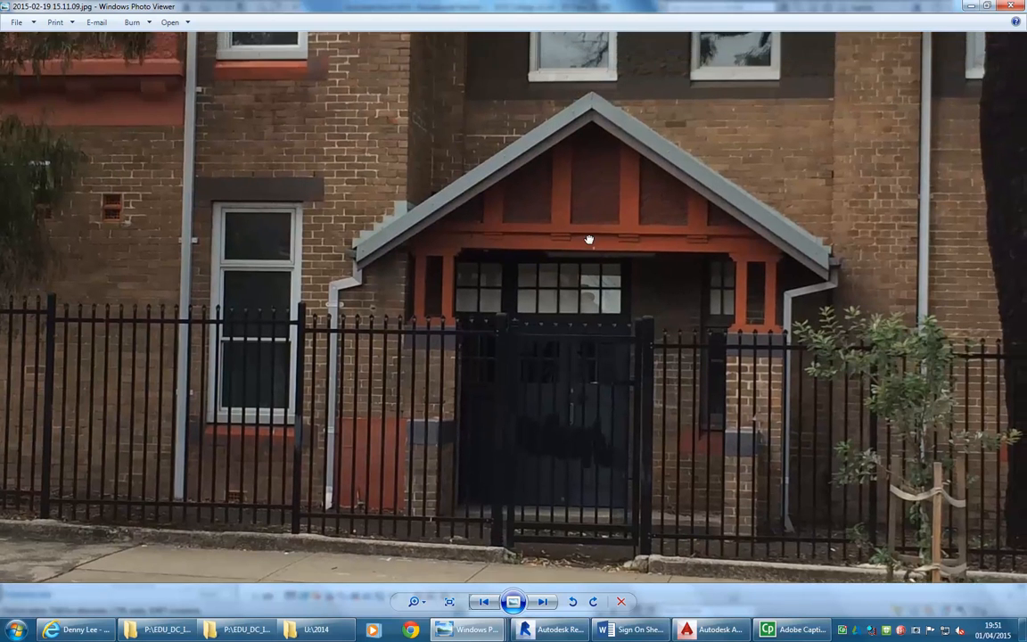
{"action": "left_click_drag", "start_coordinate": [589, 240], "coordinate": [578, 198]}
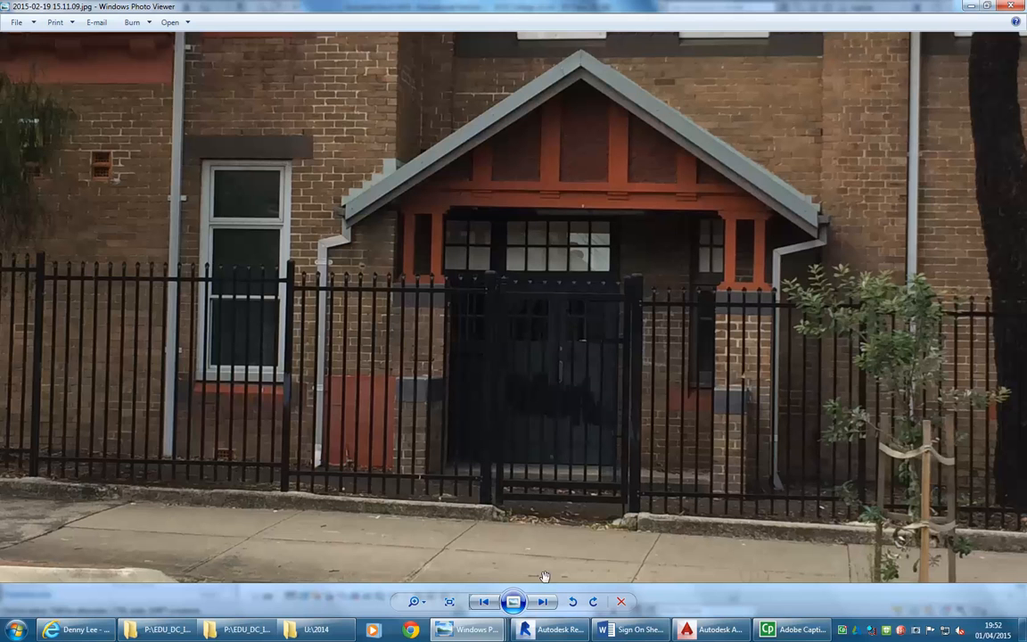
Compare the porch area beside the corner tower in the Revit model with the entrance porch photo
{"action": "left_click", "coordinate": [552, 630]}
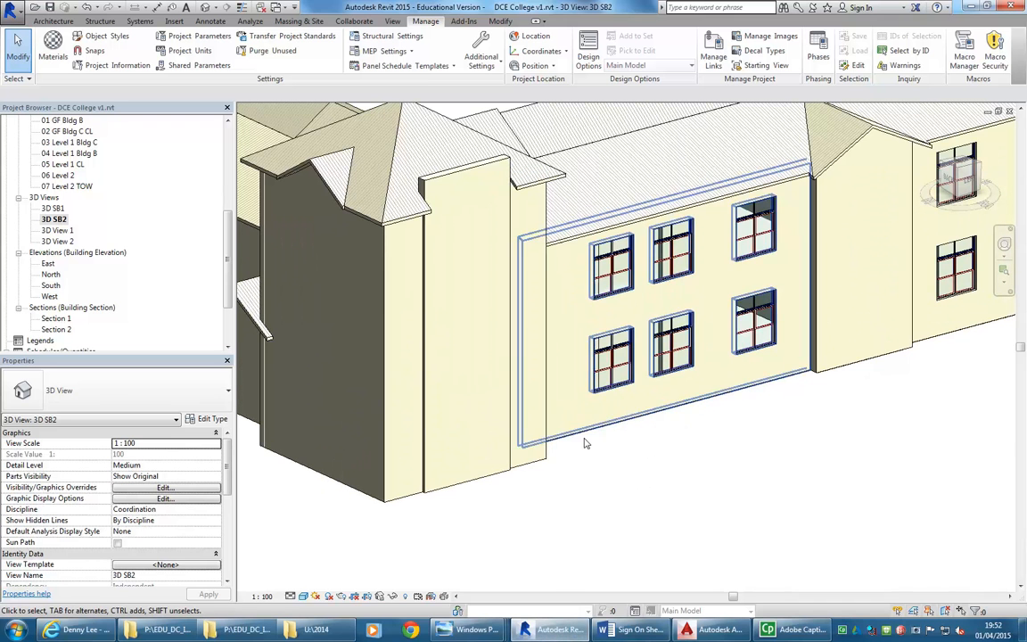
{"action": "middle_click_drag", "start_coordinate": [512, 382], "coordinate": [575, 431], "text": "shift"}
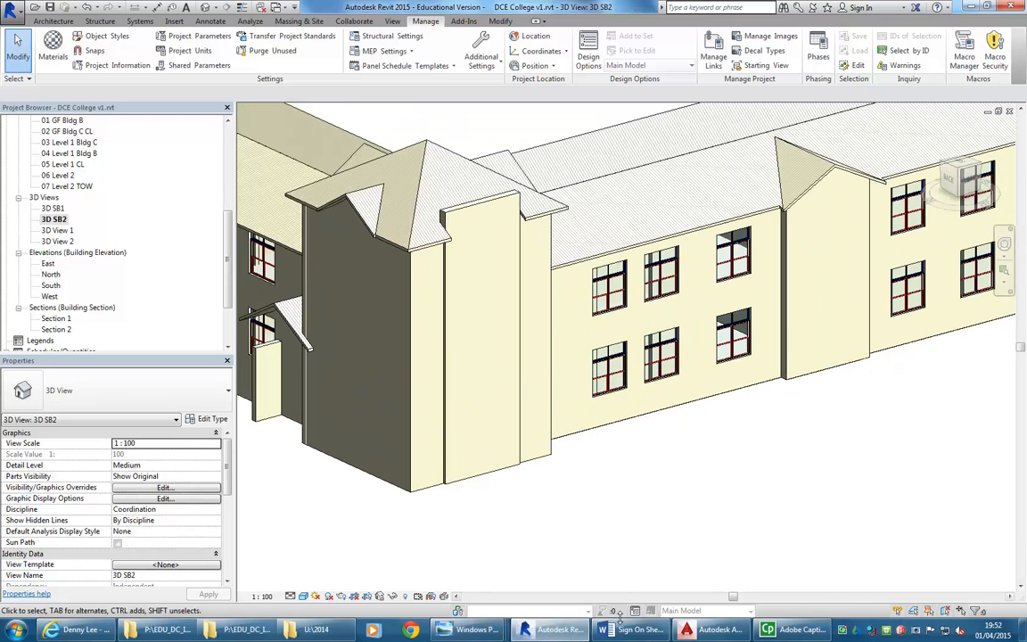
{"action": "mouse_move", "coordinate": [475, 629]}
{"action": "left_click", "coordinate": [251, 503]}
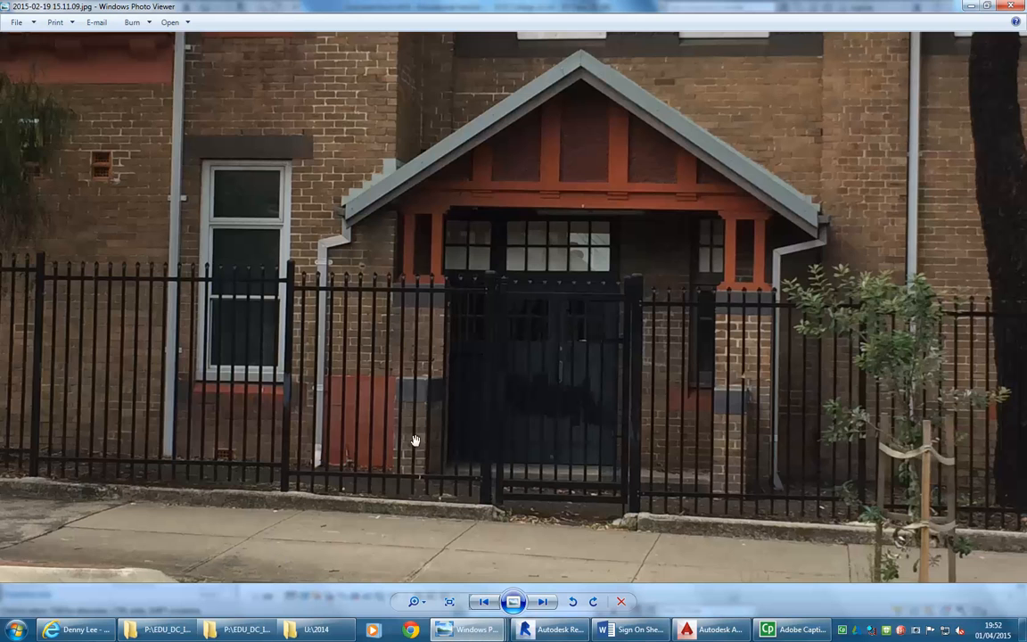
Examine the neighbouring site photos for the tower, windows, gables and porches, ending on the entrance porch photo again
{"action": "left_click", "coordinate": [484, 600]}
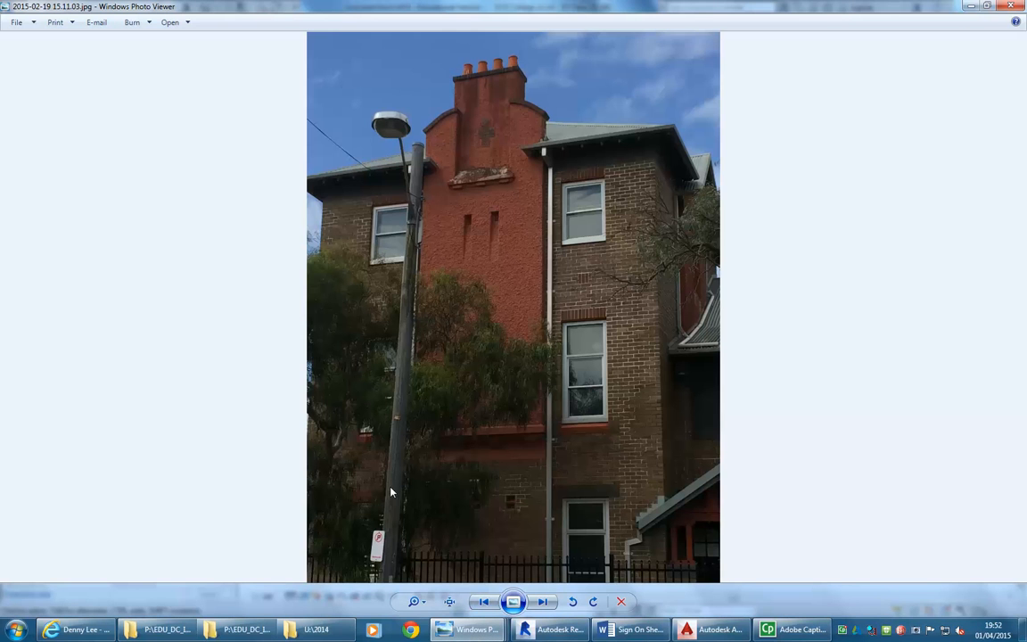
{"action": "key", "text": "Right"}
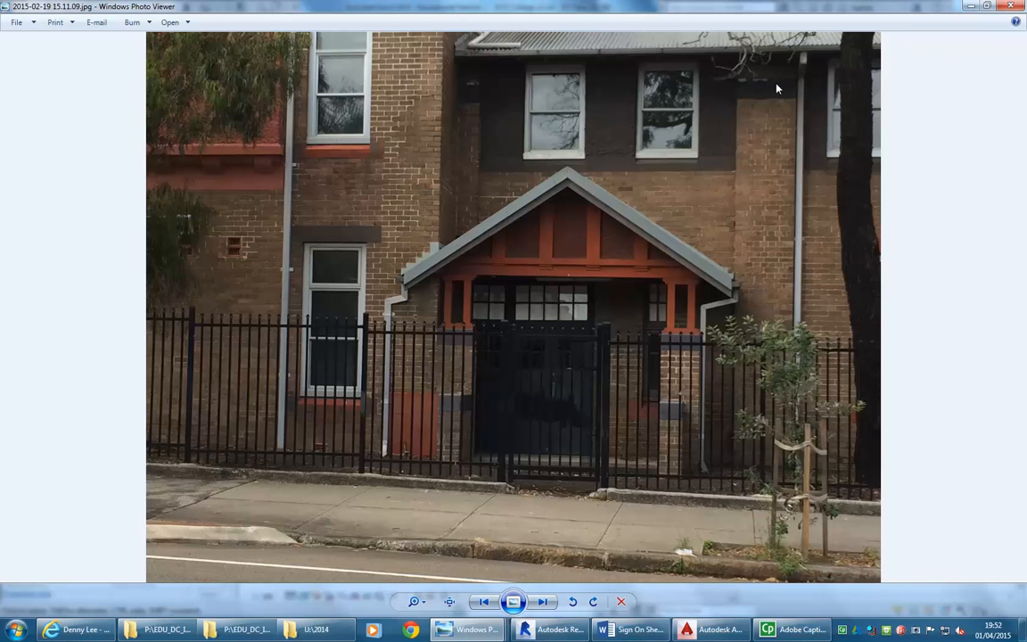
{"action": "scroll", "coordinate": [775, 89], "scroll_direction": "up", "scroll_amount": 3}
{"action": "scroll", "coordinate": [785, 178], "scroll_direction": "down", "scroll_amount": 3}
{"action": "left_click", "coordinate": [543, 602]}
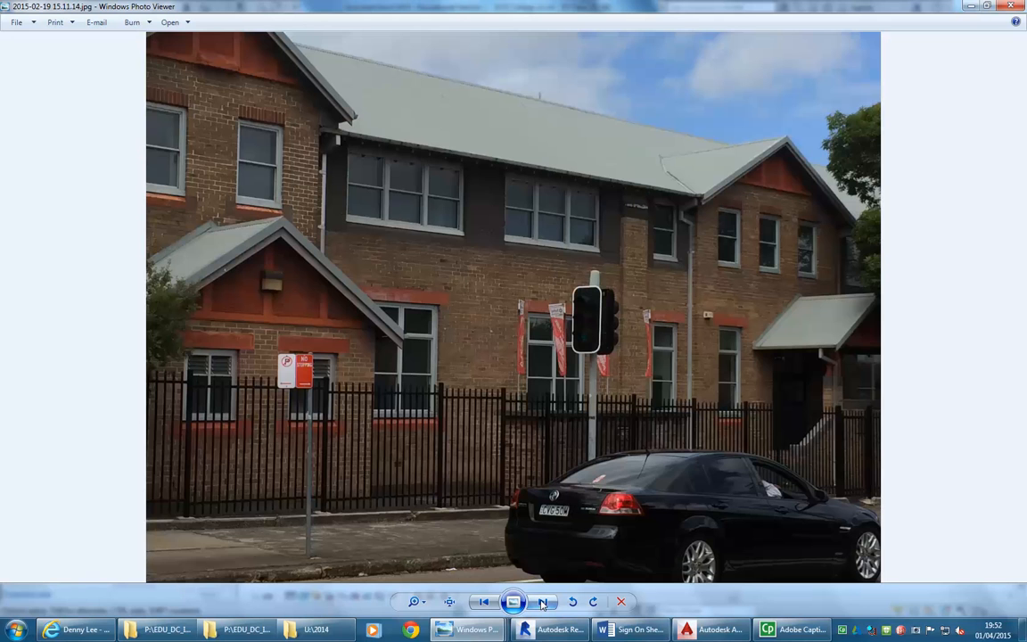
{"action": "left_click", "coordinate": [543, 603]}
{"action": "left_click", "coordinate": [542, 603]}
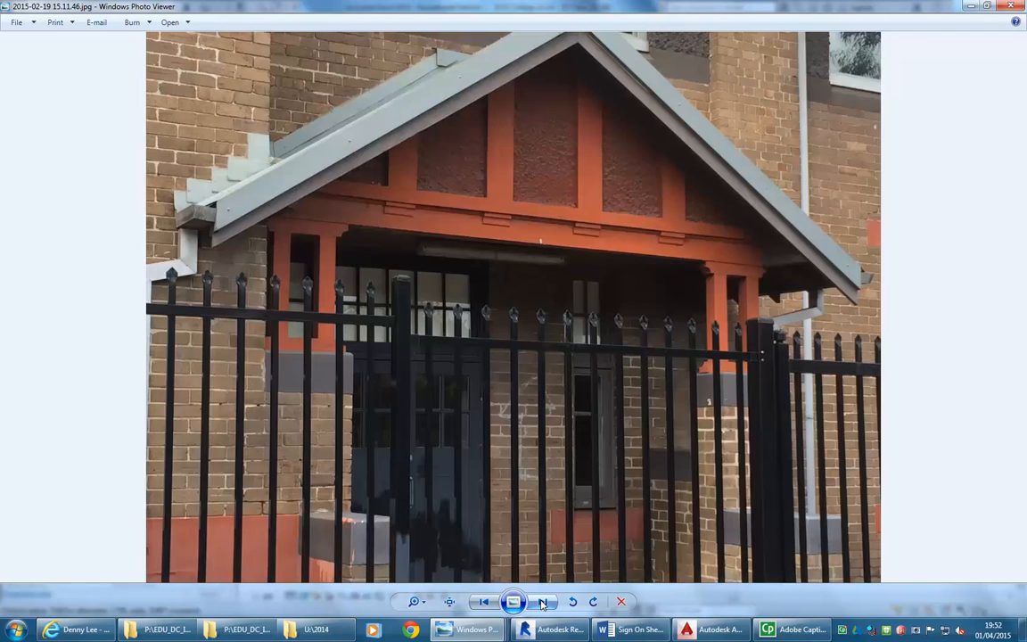
{"action": "left_click", "coordinate": [543, 603]}
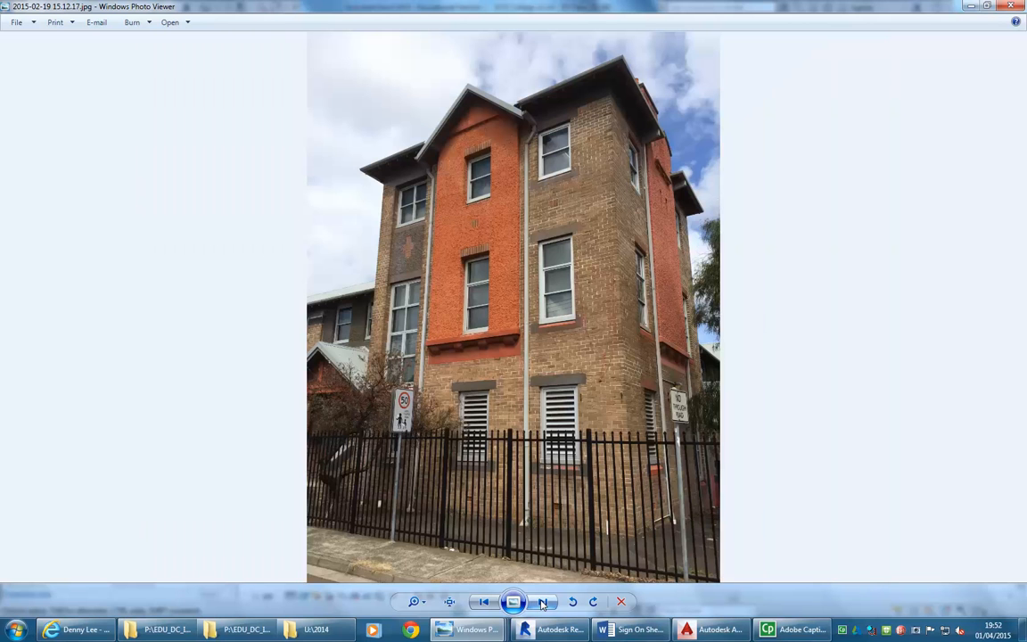
{"action": "left_click", "coordinate": [485, 604]}
{"action": "left_click", "coordinate": [486, 605]}
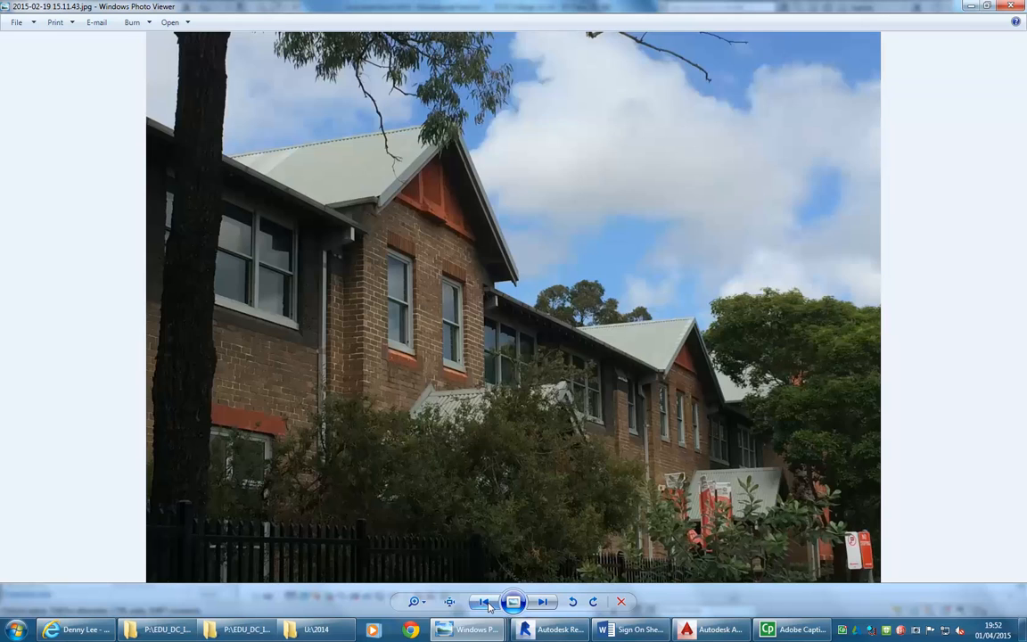
{"action": "left_click", "coordinate": [485, 604]}
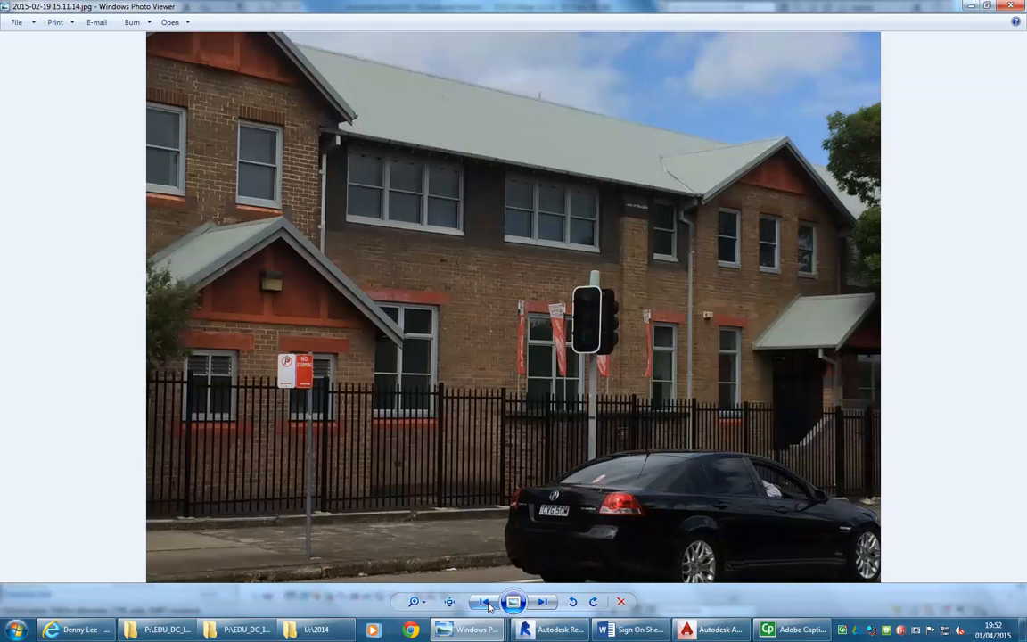
{"action": "left_click", "coordinate": [486, 604]}
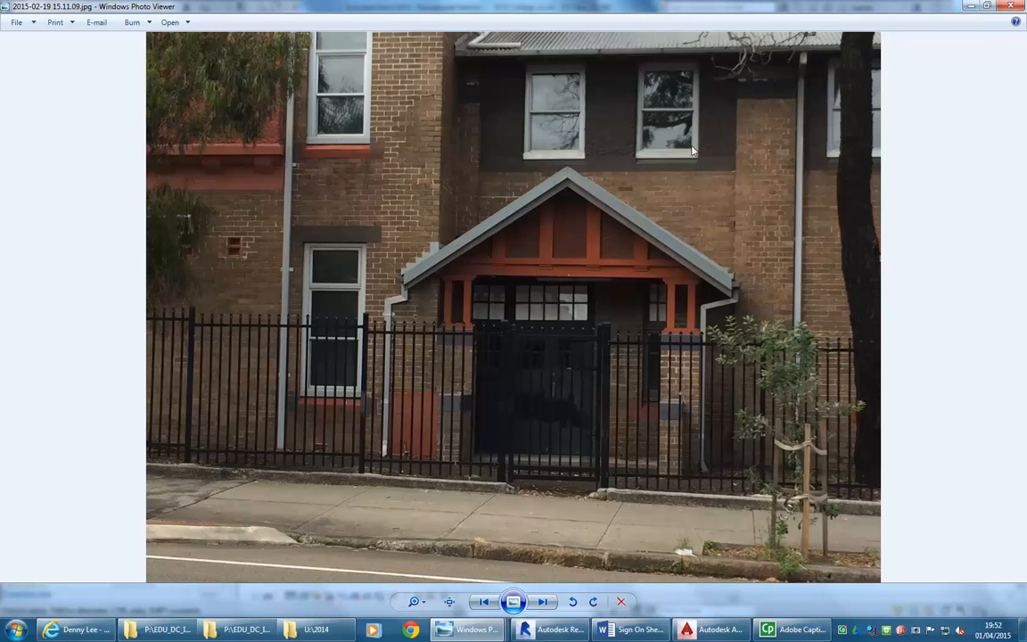
Return to the Revit model and open the floor plan view 00 GF Bldg C Print
{"action": "left_click", "coordinate": [971, 8]}
{"action": "middle_click_drag", "start_coordinate": [538, 273], "coordinate": [610, 305]}
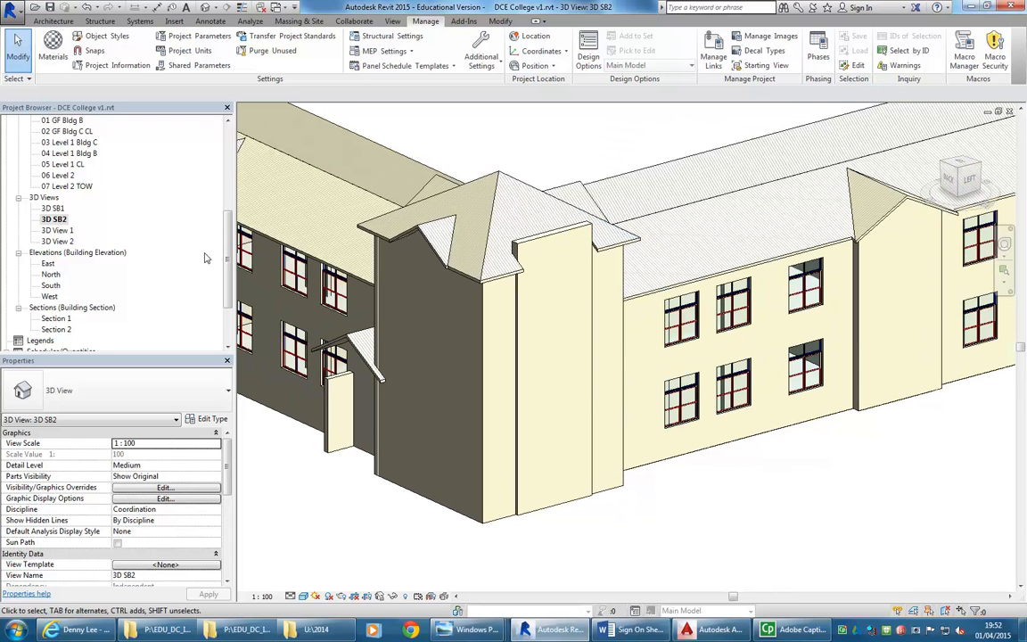
{"action": "scroll", "coordinate": [206, 240], "scroll_direction": "up", "scroll_amount": 5}
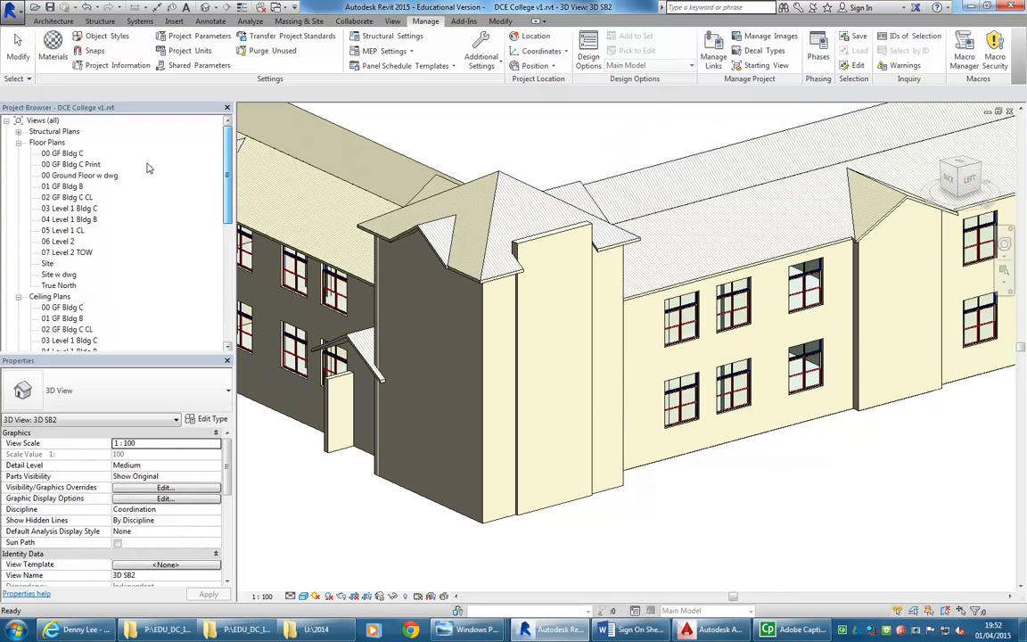
{"action": "double_click", "coordinate": [66, 165]}
{"action": "scroll", "coordinate": [434, 358], "scroll_direction": "up", "scroll_amount": 3}
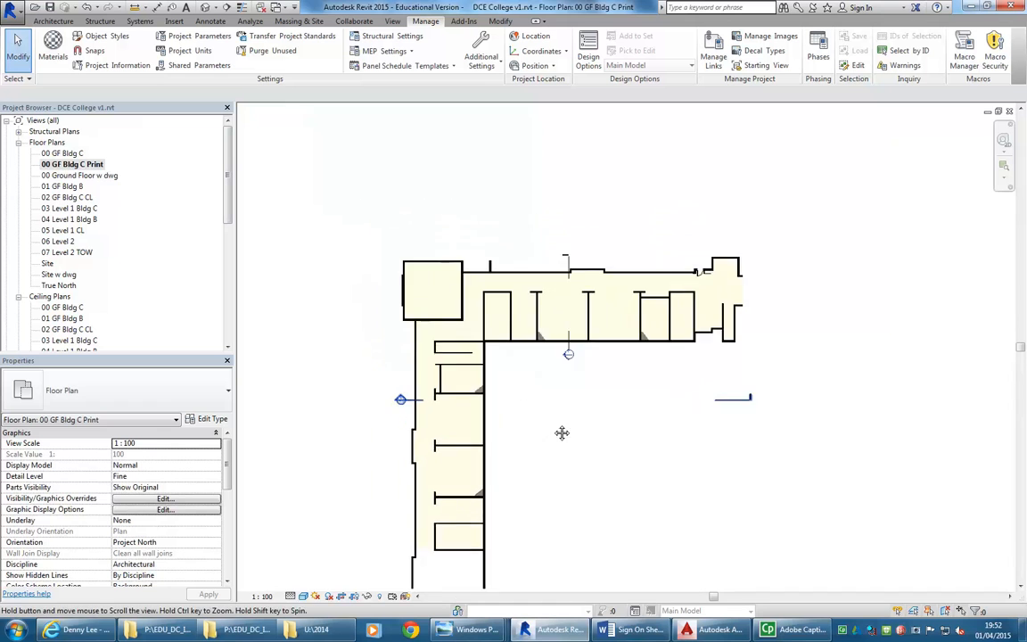
{"action": "scroll", "coordinate": [434, 358], "scroll_direction": "up", "scroll_amount": 3}
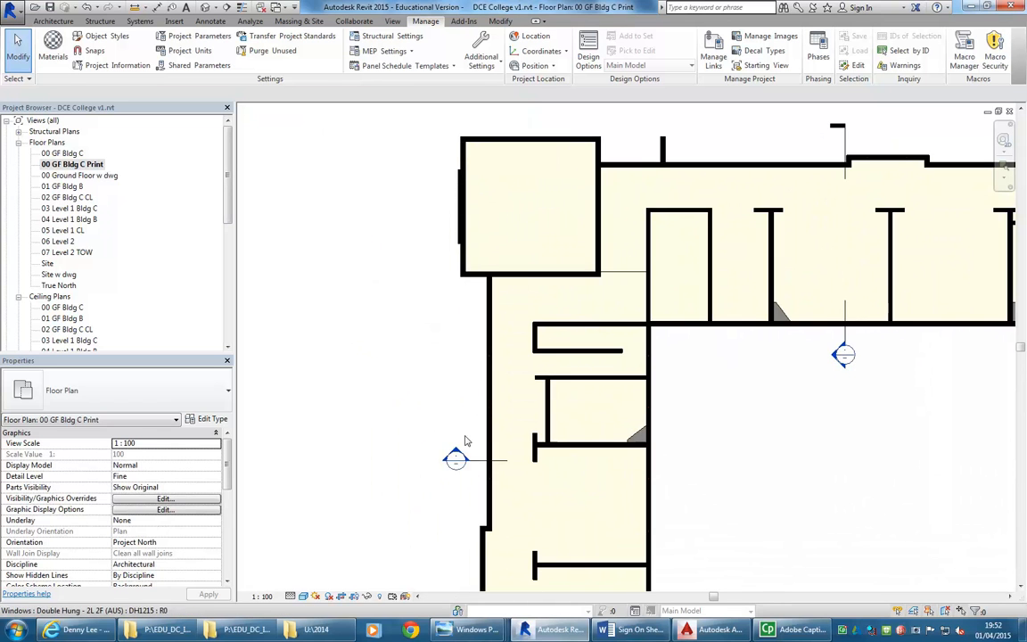
{"action": "middle_click_drag", "start_coordinate": [477, 367], "coordinate": [443, 311]}
{"action": "scroll", "coordinate": [426, 302], "scroll_direction": "down", "scroll_amount": 5}
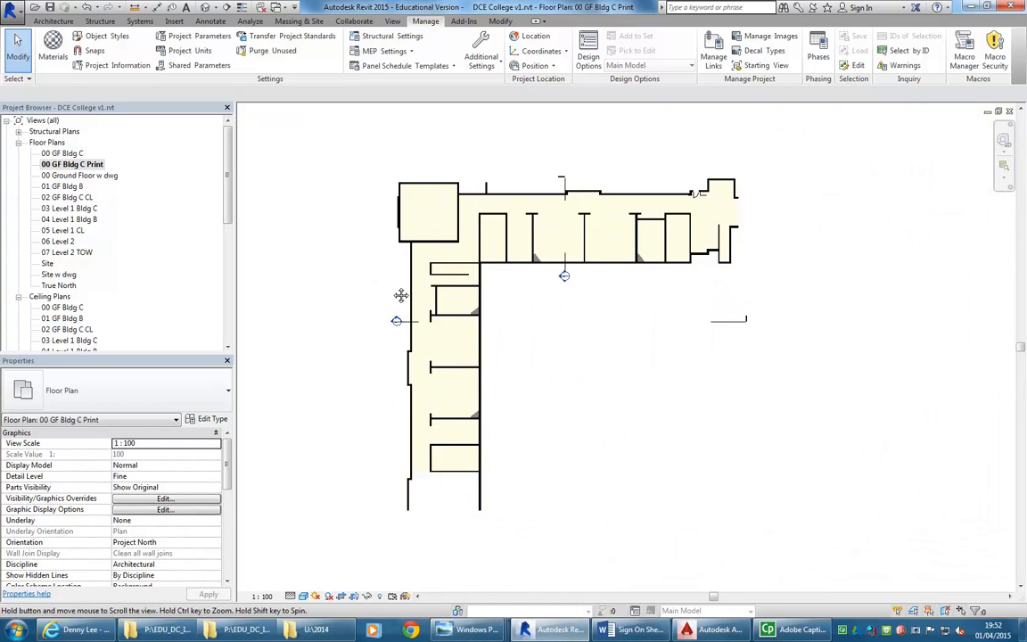
{"action": "middle_click_drag", "start_coordinate": [350, 269], "coordinate": [367, 268]}
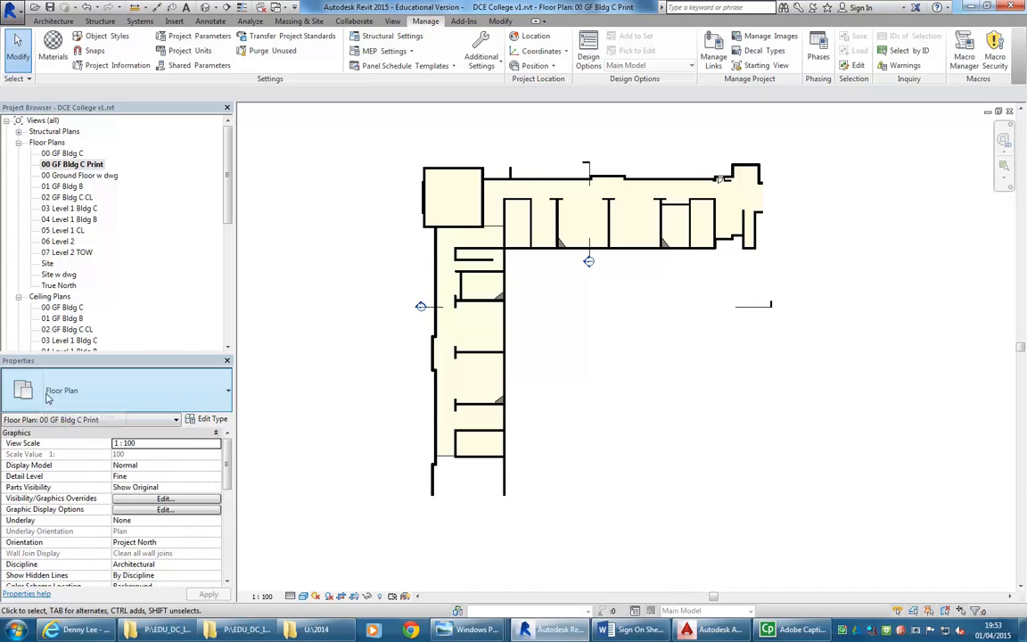
Set the floor plan's view range cut plane offset to 2000, keeping the top on the associated level
{"action": "left_click_drag", "start_coordinate": [227, 454], "coordinate": [226, 550]}
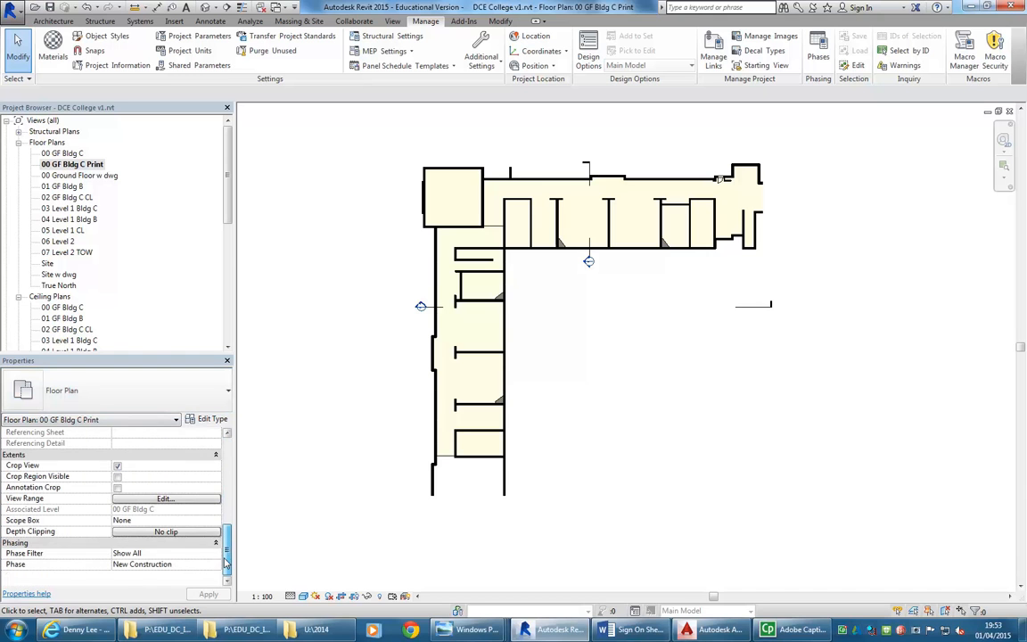
{"action": "left_click", "coordinate": [165, 499]}
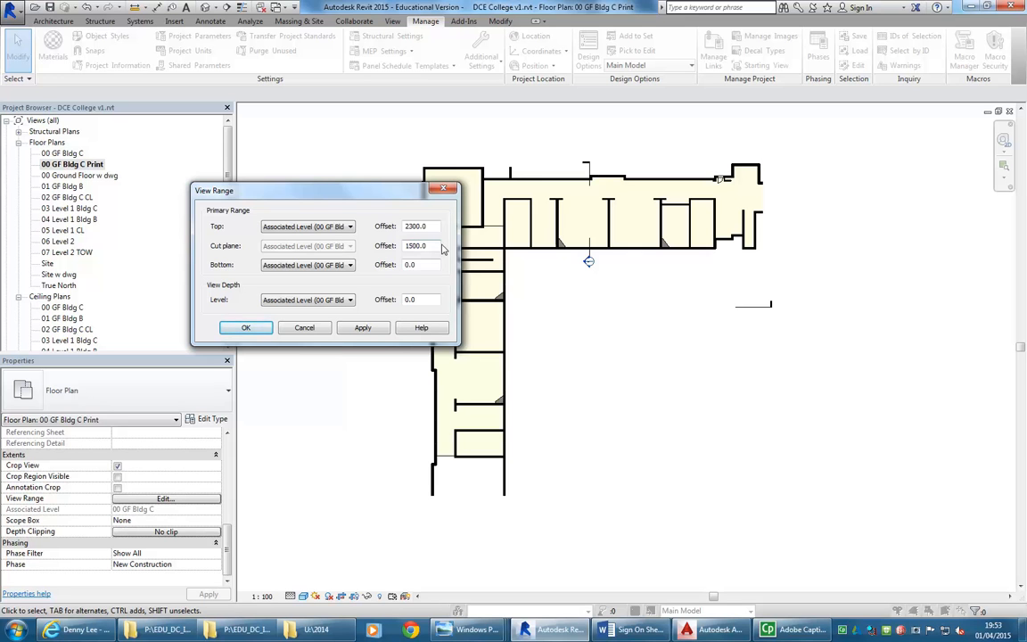
{"action": "left_click_drag", "start_coordinate": [439, 246], "coordinate": [375, 253]}
{"action": "type", "text": "2"}
{"action": "left_click", "coordinate": [363, 328]}
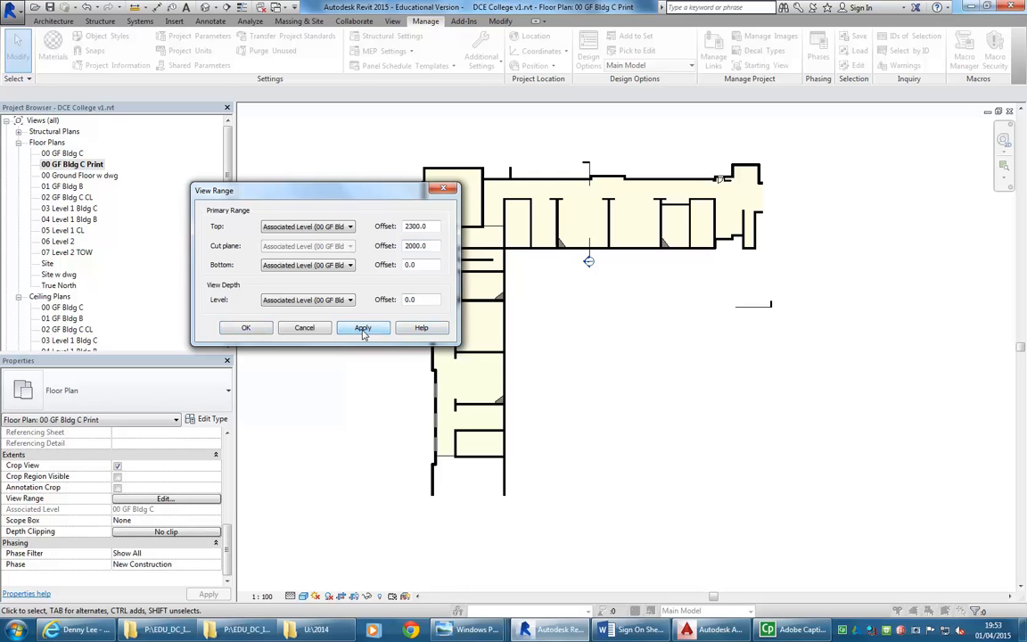
{"action": "left_click_drag", "start_coordinate": [372, 201], "coordinate": [290, 145]}
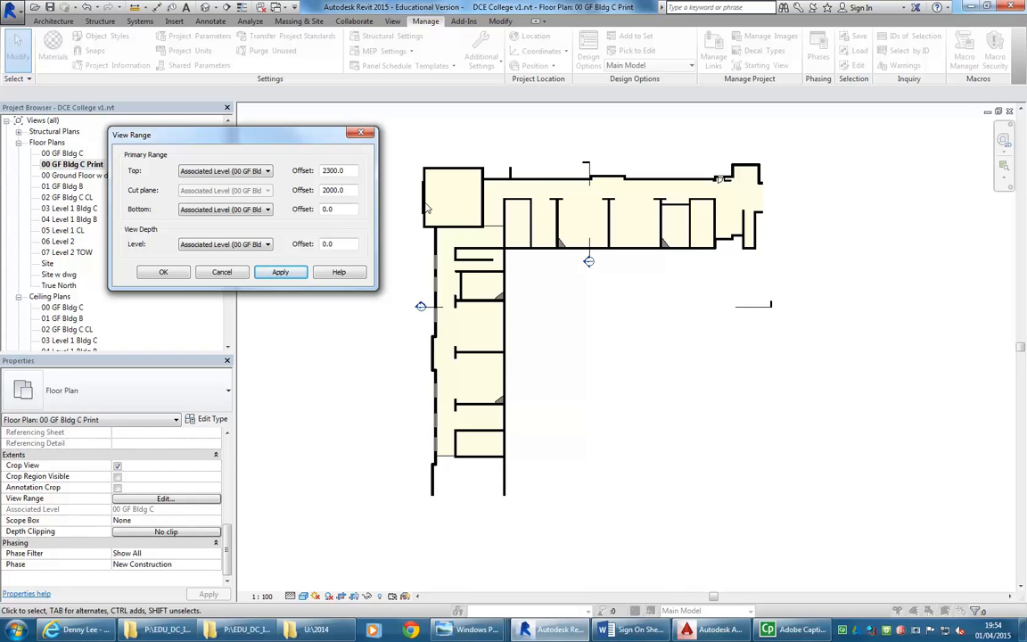
{"action": "left_click", "coordinate": [218, 172]}
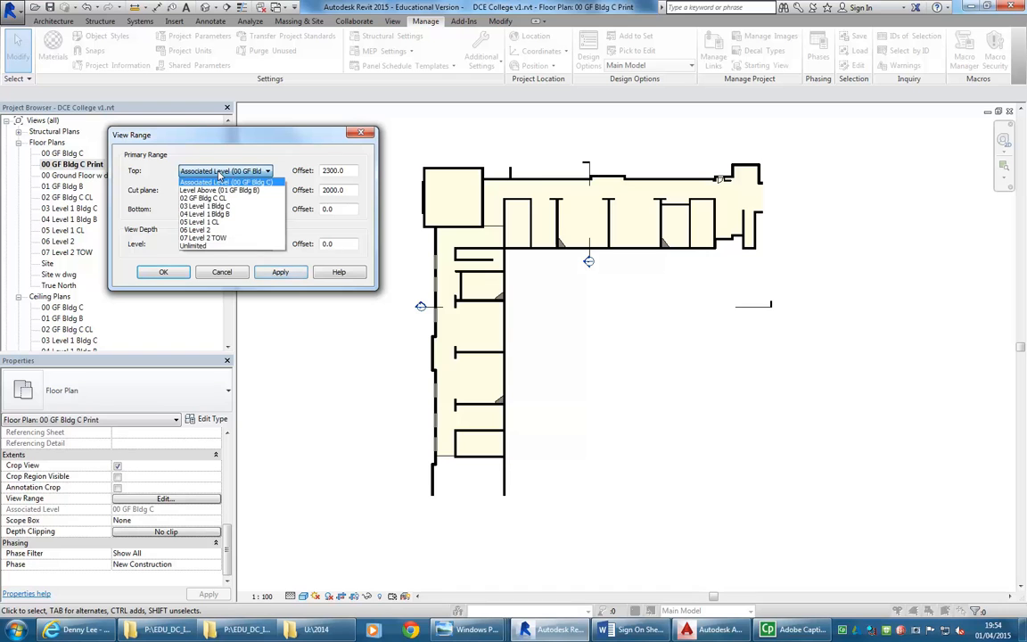
{"action": "left_click", "coordinate": [262, 180]}
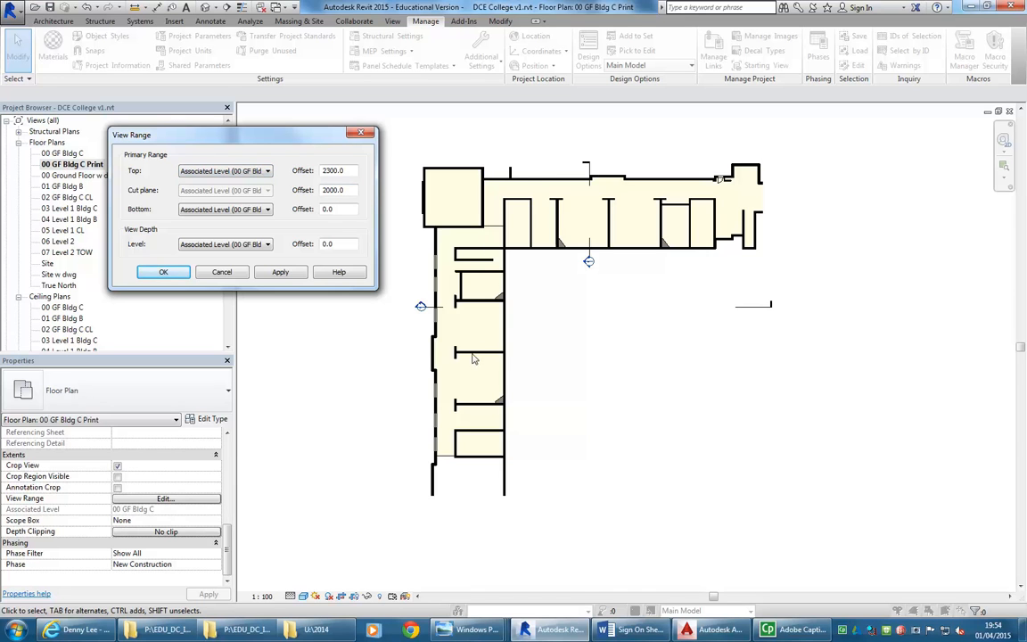
{"action": "left_click", "coordinate": [161, 273]}
Select the window nearest the corner tower in the outer wall of the vertical wing and inspect its sill height
{"action": "scroll", "coordinate": [419, 189], "scroll_direction": "up", "scroll_amount": 3}
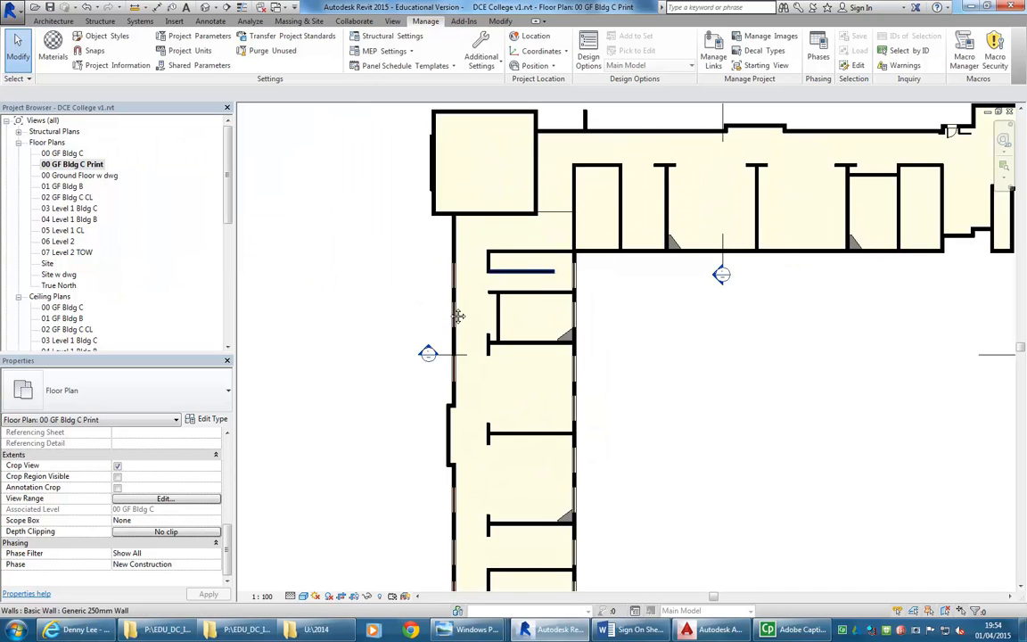
{"action": "scroll", "coordinate": [424, 314], "scroll_direction": "up", "scroll_amount": 4}
{"action": "left_click", "coordinate": [353, 330]}
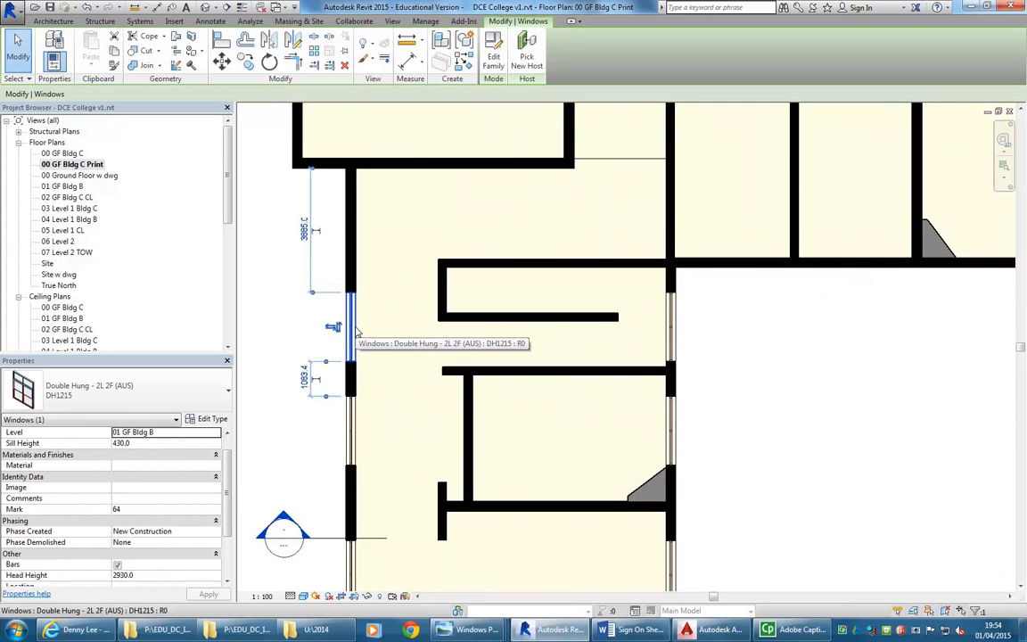
{"action": "left_click", "coordinate": [156, 442]}
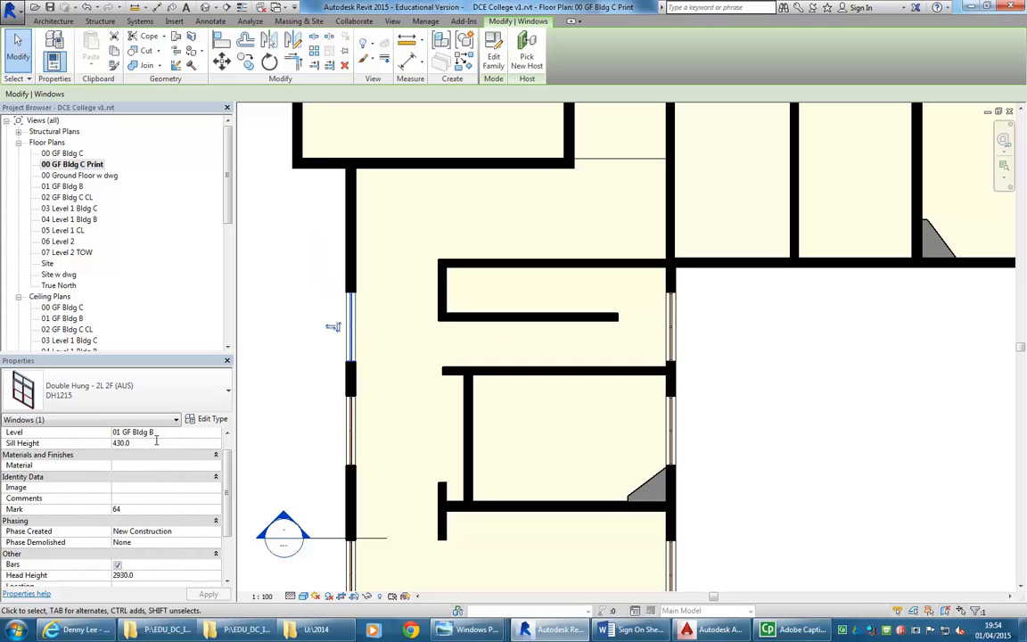
Finish checking the window's sill height, clear the selection and open the section view that cuts across the vertical wing
{"action": "left_click", "coordinate": [156, 442]}
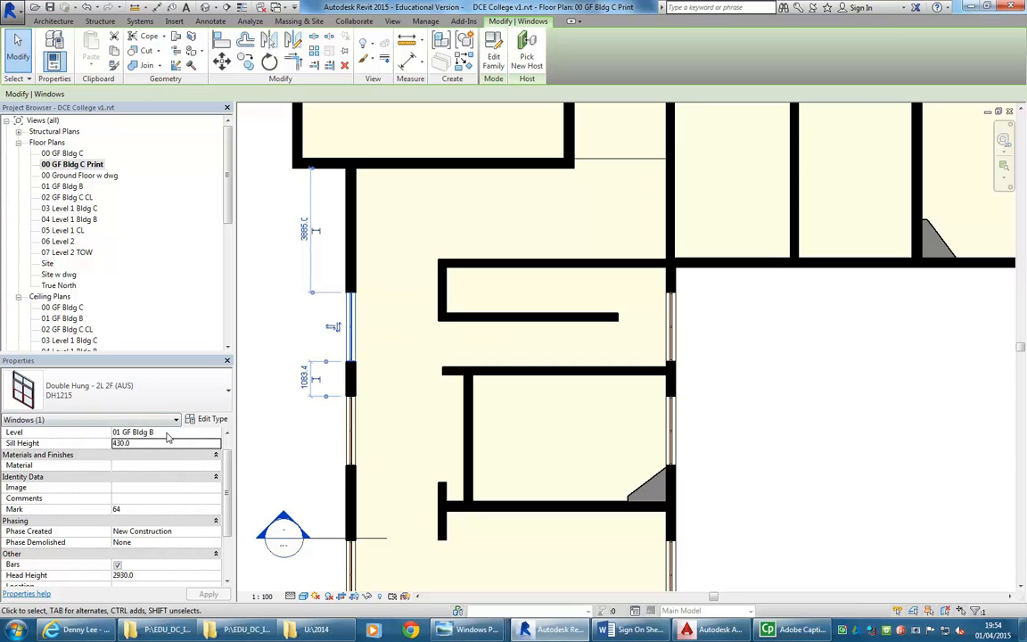
{"action": "left_click", "coordinate": [253, 269]}
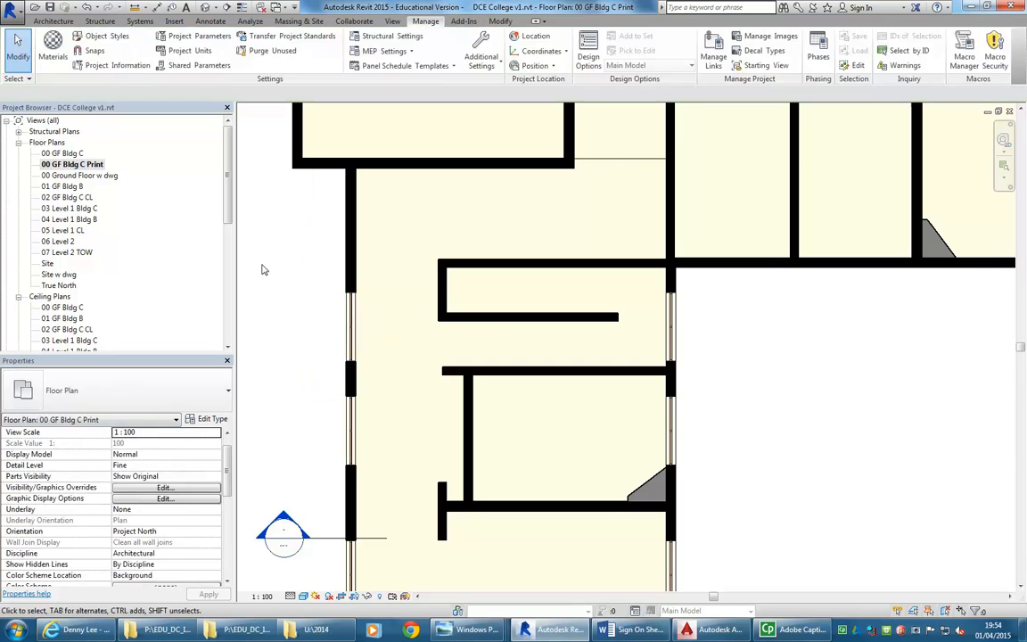
{"action": "scroll", "coordinate": [261, 268], "scroll_direction": "down", "scroll_amount": 3}
{"action": "middle_click_drag", "start_coordinate": [385, 298], "coordinate": [355, 289]}
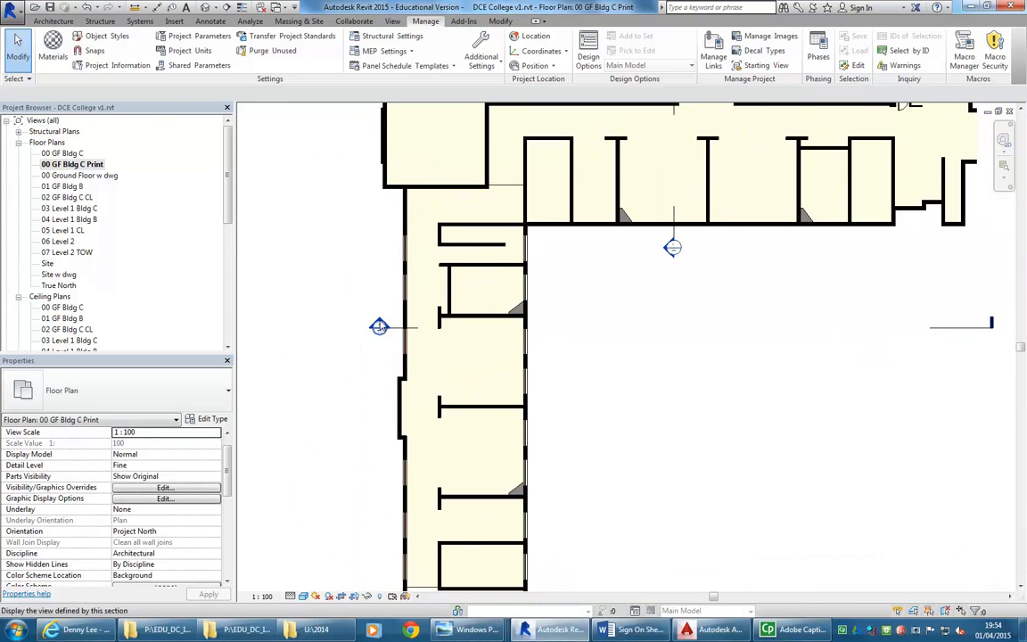
{"action": "double_click", "coordinate": [379, 326]}
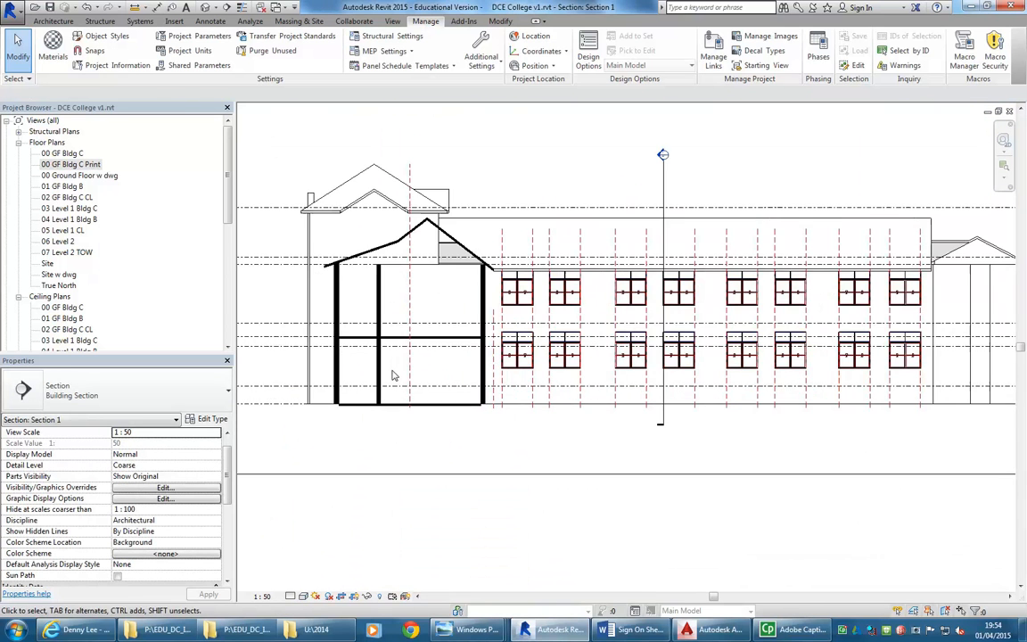
Examine the level lines in the section, tracing the 00 GF Bldg C level from its level head across to the windows
{"action": "scroll", "coordinate": [660, 410], "scroll_direction": "down", "scroll_amount": 3}
{"action": "scroll", "coordinate": [669, 358], "scroll_direction": "up", "scroll_amount": 4}
{"action": "scroll", "coordinate": [669, 358], "scroll_direction": "up", "scroll_amount": 5}
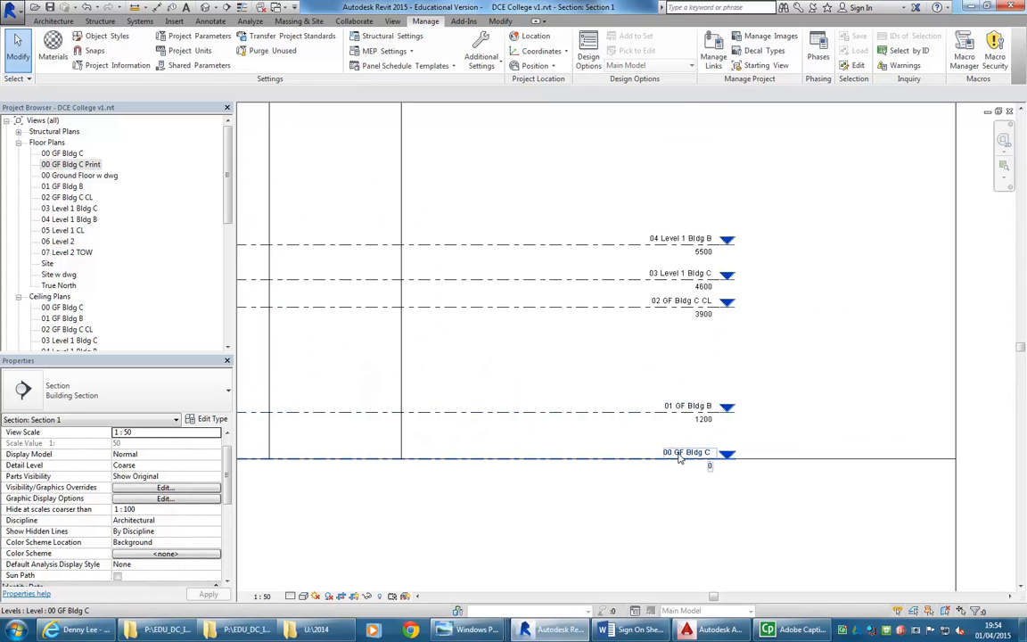
{"action": "left_click", "coordinate": [678, 457]}
{"action": "scroll", "coordinate": [589, 392], "scroll_direction": "down", "scroll_amount": 1}
{"action": "scroll", "coordinate": [606, 398], "scroll_direction": "down", "scroll_amount": 4}
{"action": "middle_click_drag", "start_coordinate": [615, 403], "coordinate": [781, 393]}
{"action": "scroll", "coordinate": [506, 407], "scroll_direction": "up", "scroll_amount": 1}
{"action": "middle_click_drag", "start_coordinate": [506, 407], "coordinate": [836, 403]}
{"action": "middle_click_drag", "start_coordinate": [506, 383], "coordinate": [706, 379]}
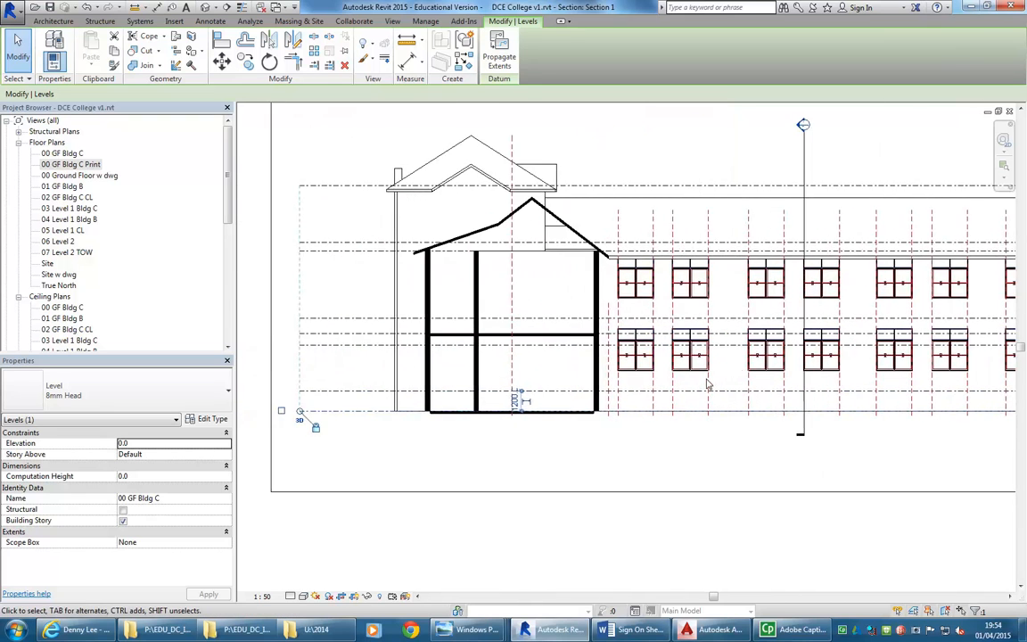
{"action": "scroll", "coordinate": [464, 366], "scroll_direction": "up", "scroll_amount": 2}
{"action": "key", "text": "Escape"}
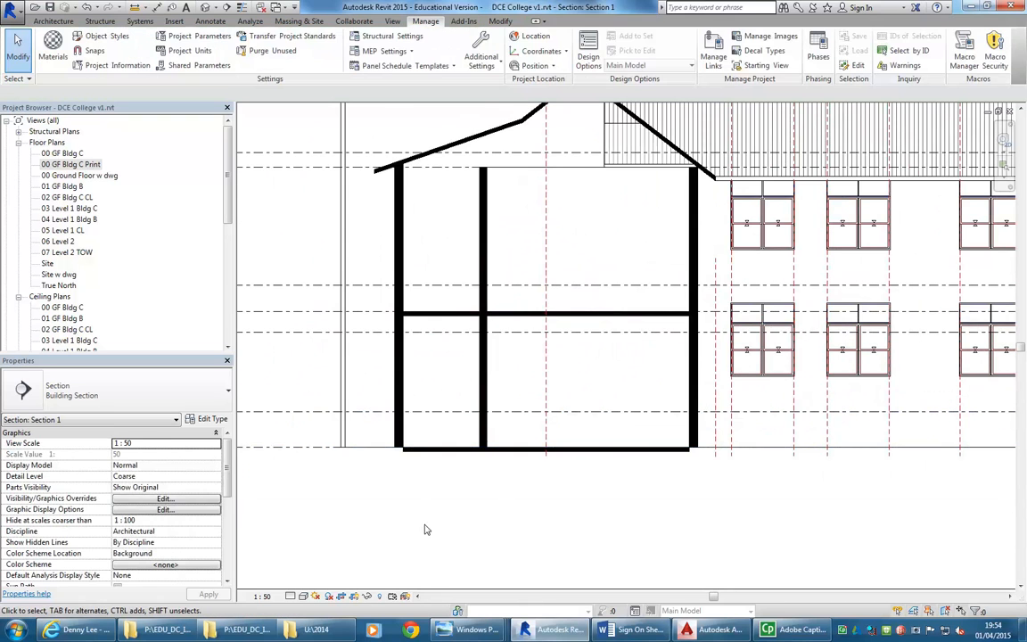
Measure the vertical distance from the sill of the lower window nearest the cut wall down to the 00 GF Bldg C level
{"action": "scroll", "coordinate": [580, 367], "scroll_direction": "up", "scroll_amount": 4}
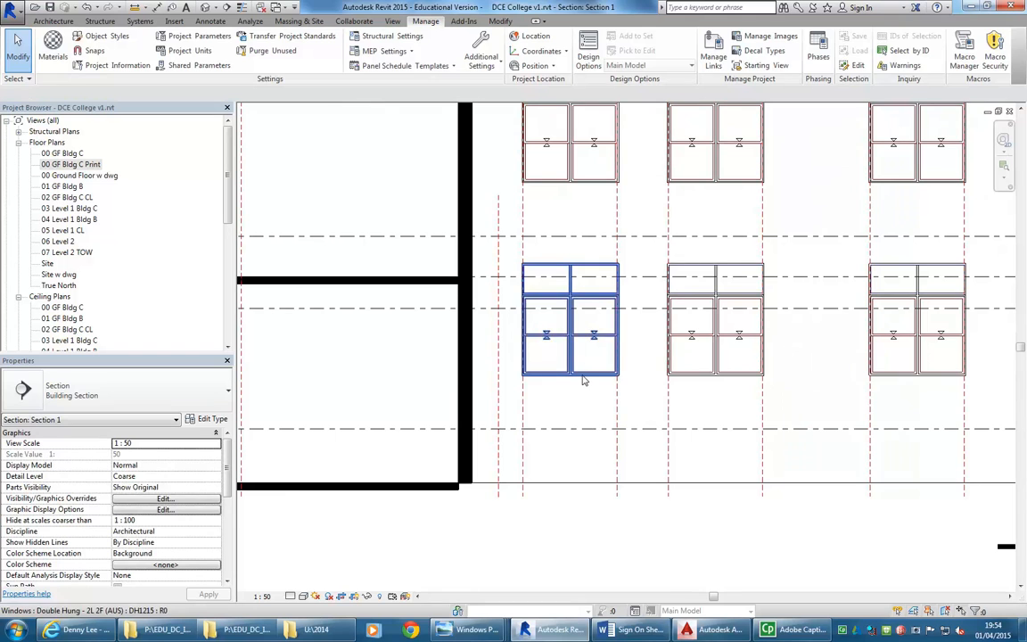
{"action": "left_click", "coordinate": [584, 380]}
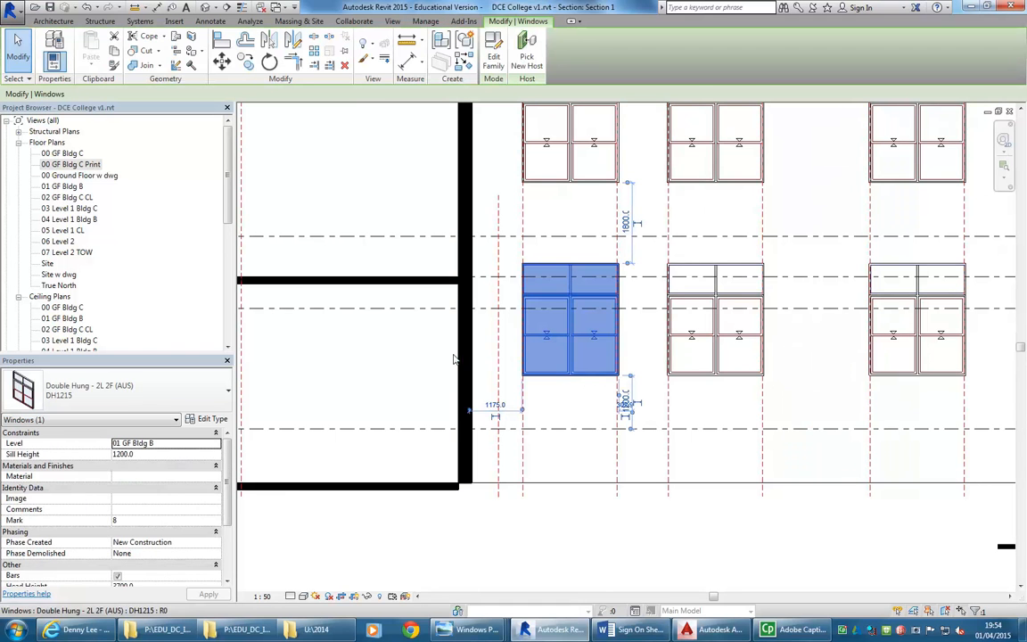
{"action": "left_click", "coordinate": [406, 39]}
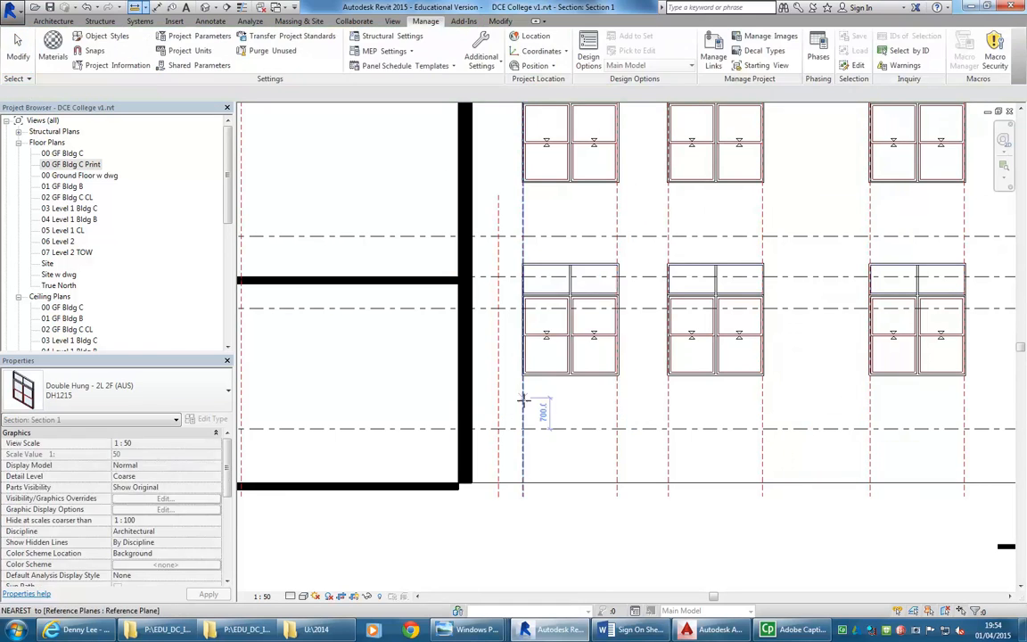
{"action": "scroll", "coordinate": [559, 378], "scroll_direction": "up", "scroll_amount": 3}
{"action": "left_click", "coordinate": [466, 404]}
{"action": "left_click", "coordinate": [560, 355]}
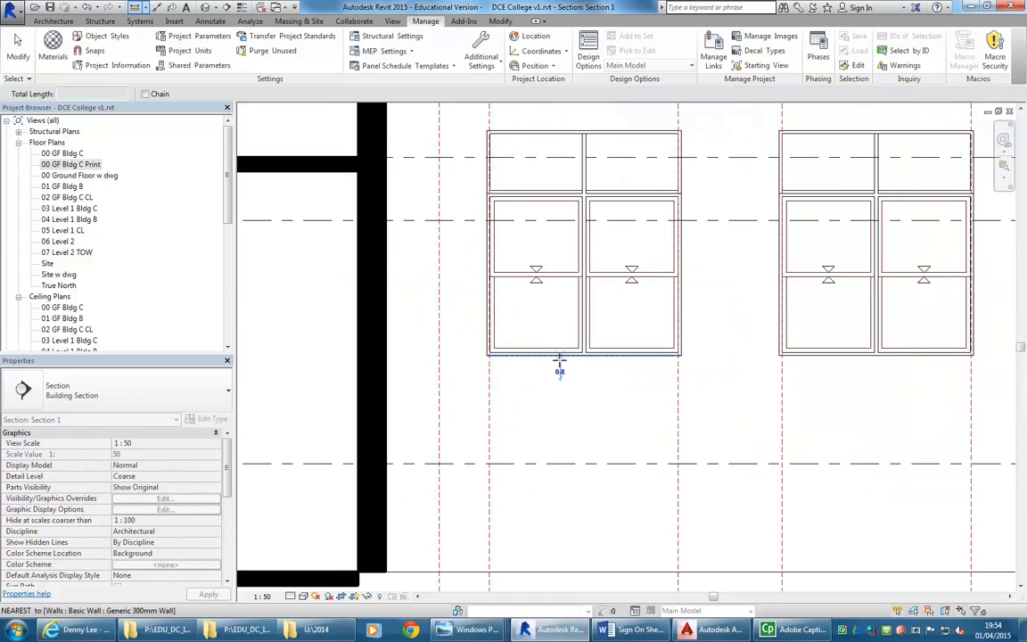
{"action": "scroll", "coordinate": [560, 357], "scroll_direction": "down", "scroll_amount": 2}
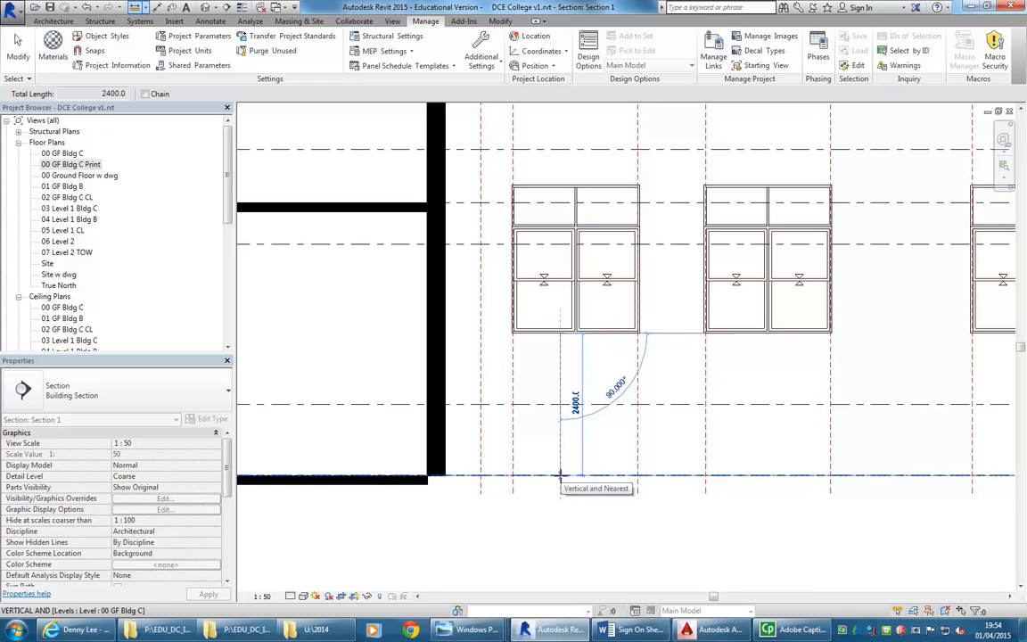
{"action": "left_click", "coordinate": [560, 475]}
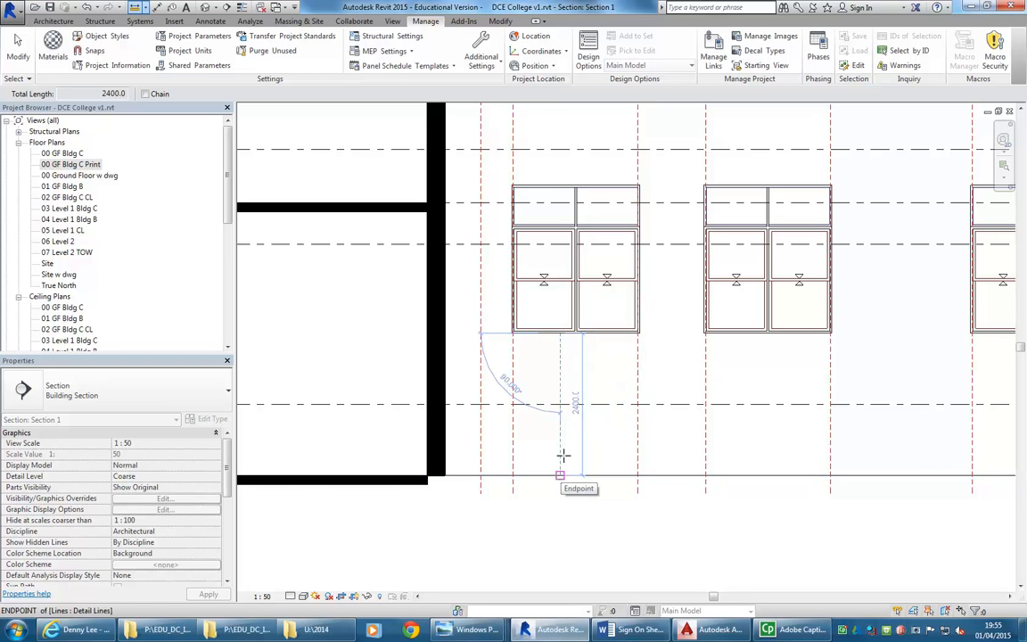
Compare the ground floor level heads and their elevations with the lower windows in the section, and end the measurement
{"action": "scroll", "coordinate": [632, 356], "scroll_direction": "down", "scroll_amount": 2}
{"action": "middle_click_drag", "start_coordinate": [633, 357], "coordinate": [615, 358]}
{"action": "scroll", "coordinate": [622, 349], "scroll_direction": "down", "scroll_amount": 2}
{"action": "middle_click_drag", "start_coordinate": [802, 366], "coordinate": [713, 383]}
{"action": "middle_click_drag", "start_coordinate": [780, 394], "coordinate": [488, 403]}
{"action": "middle_click_drag", "start_coordinate": [857, 395], "coordinate": [733, 375]}
{"action": "scroll", "coordinate": [798, 374], "scroll_direction": "up", "scroll_amount": 4}
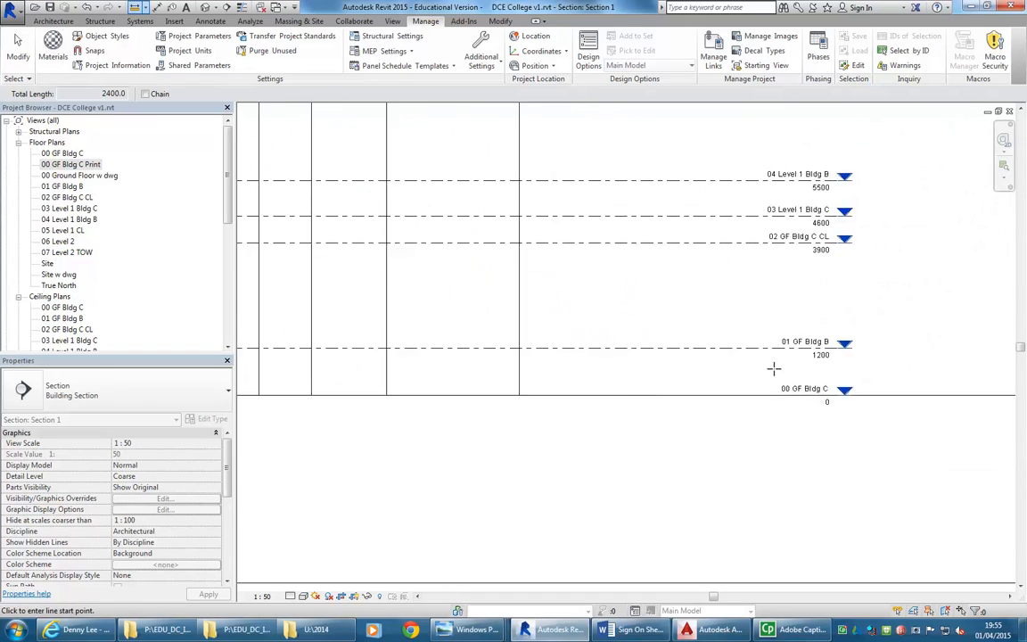
{"action": "scroll", "coordinate": [633, 355], "scroll_direction": "down", "scroll_amount": 3}
{"action": "middle_click_drag", "start_coordinate": [429, 353], "coordinate": [628, 381]}
{"action": "middle_click_drag", "start_coordinate": [458, 404], "coordinate": [617, 390]}
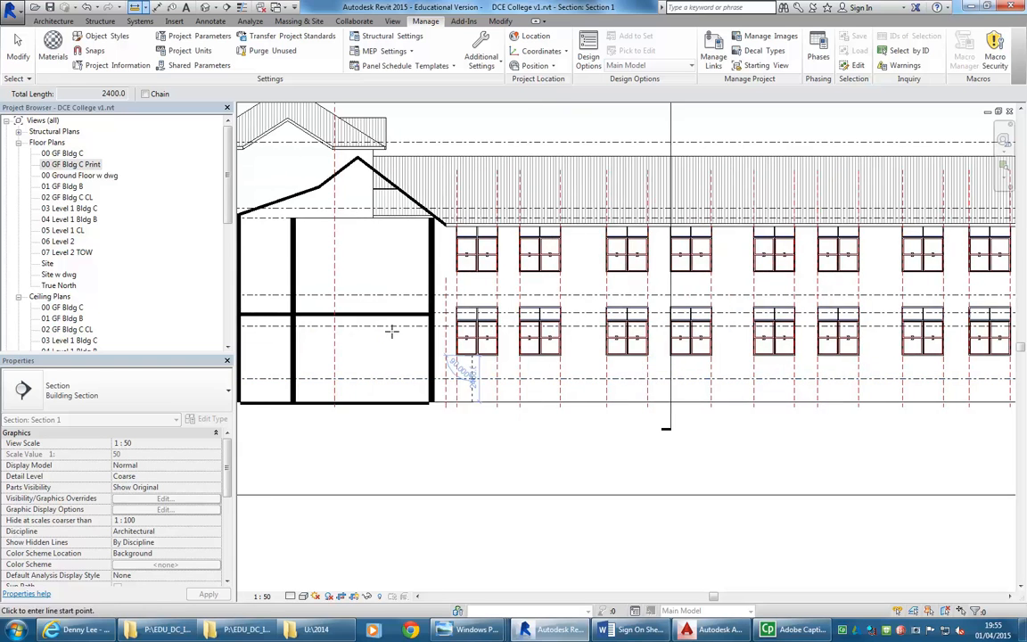
{"action": "right_click", "coordinate": [426, 355]}
{"action": "left_click", "coordinate": [454, 360]}
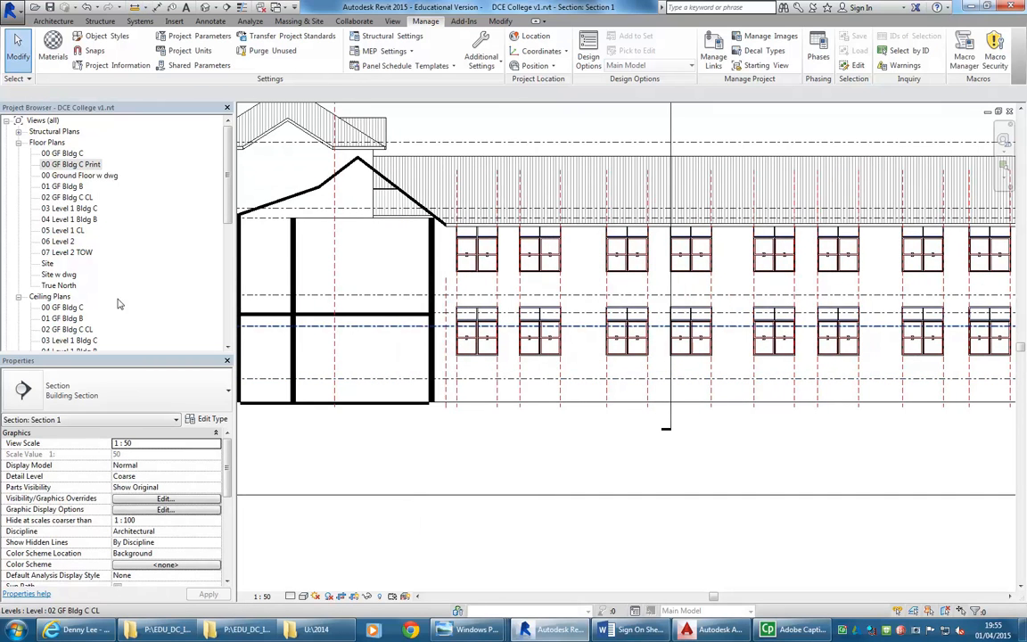
Reopen the floor plan 00 GF Bldg C Print and shift the Section 1 line so it cuts through the adjacent window in the vertical wing
{"action": "scroll", "coordinate": [228, 243], "scroll_direction": "down", "scroll_amount": 3}
{"action": "scroll", "coordinate": [228, 242], "scroll_direction": "up", "scroll_amount": 3}
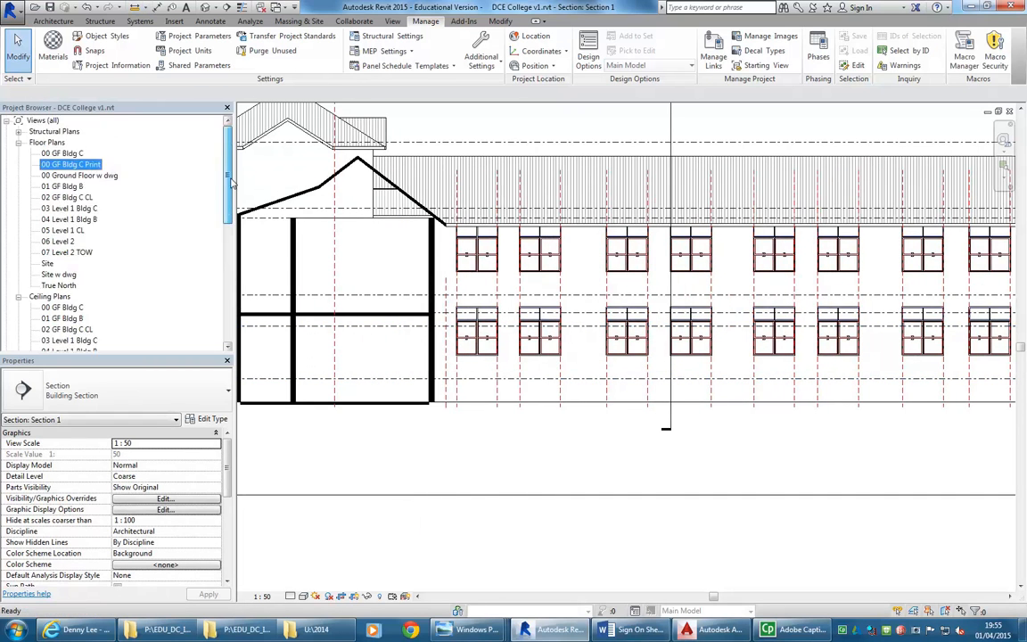
{"action": "double_click", "coordinate": [62, 153]}
{"action": "double_click", "coordinate": [71, 164]}
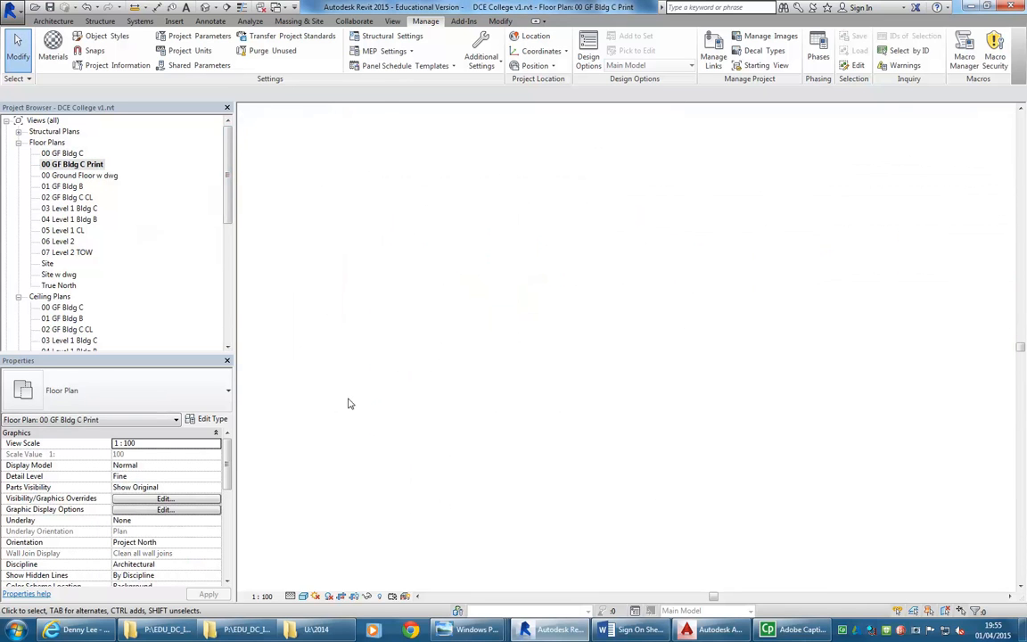
{"action": "scroll", "coordinate": [407, 281], "scroll_direction": "up", "scroll_amount": 4}
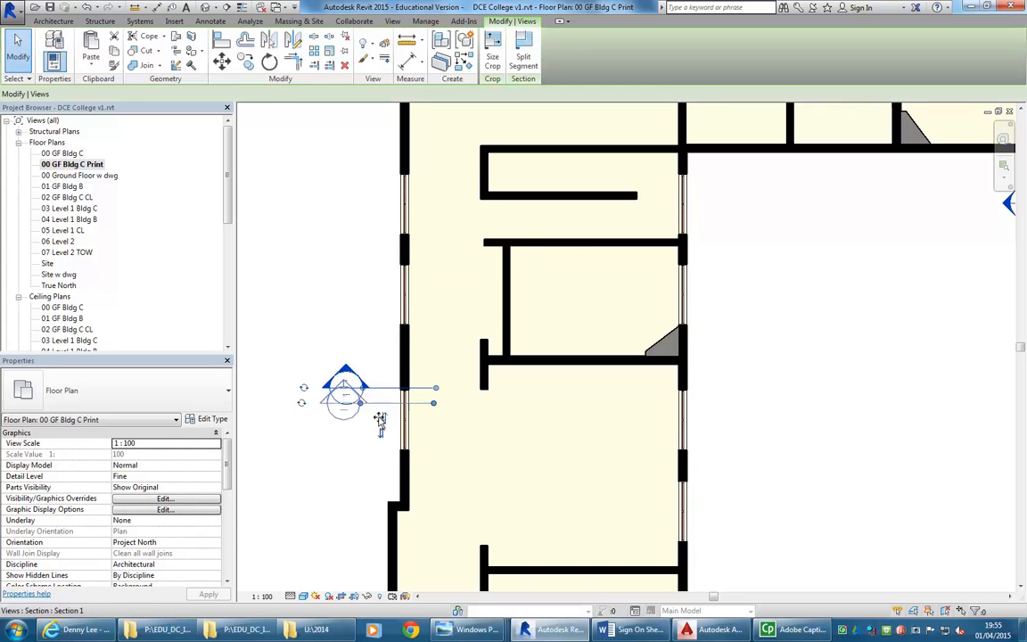
Open Section 1 and select the cut ground floor window in the outer wall to inspect its level and sill height
{"action": "double_click", "coordinate": [345, 385]}
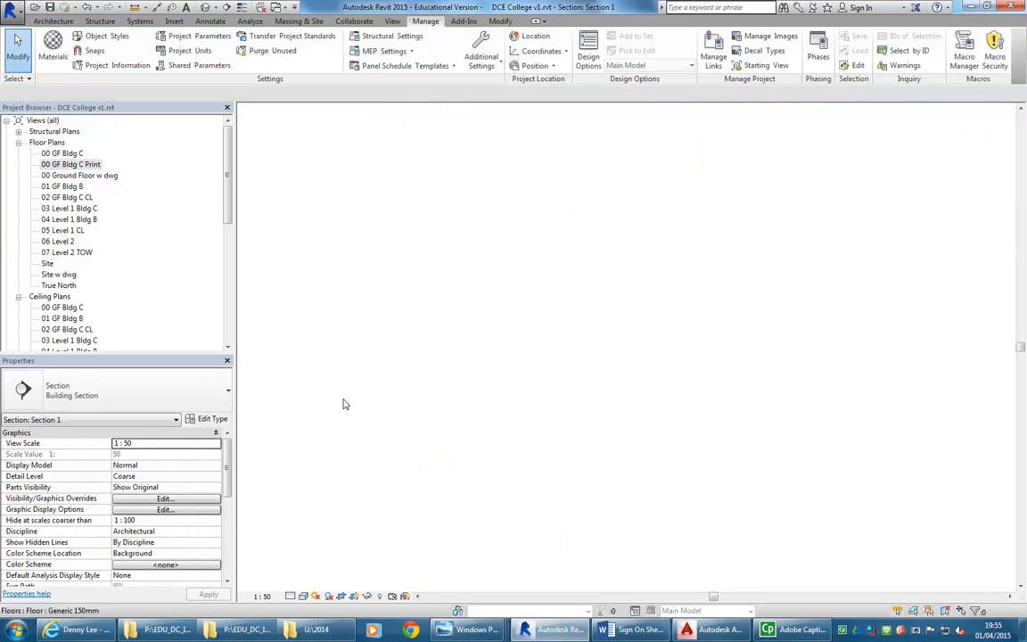
{"action": "scroll", "coordinate": [344, 402], "scroll_direction": "up", "scroll_amount": 5}
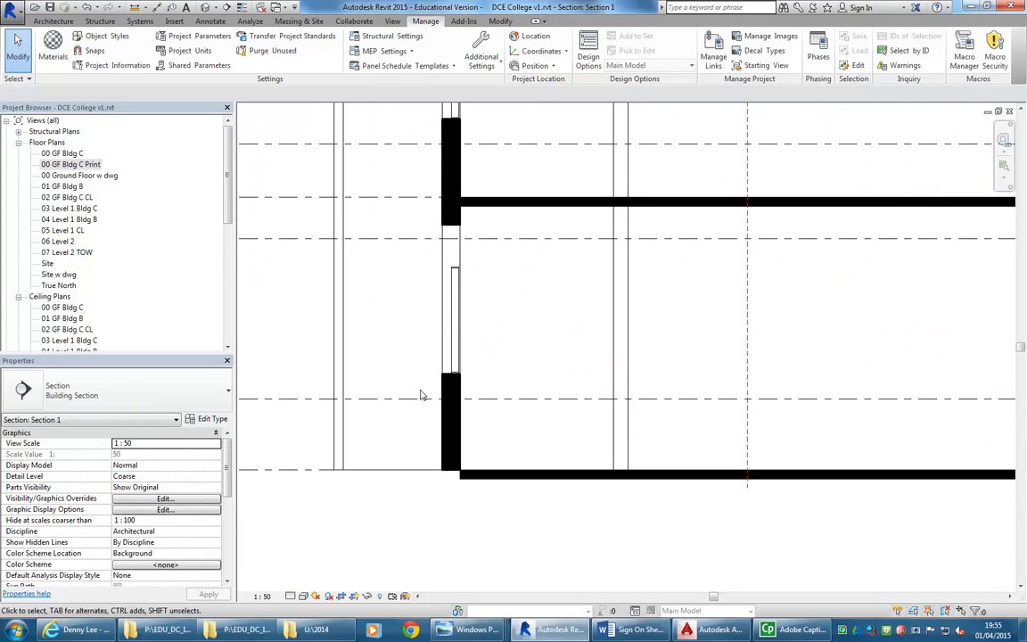
{"action": "left_click", "coordinate": [453, 325]}
{"action": "scroll", "coordinate": [509, 366], "scroll_direction": "up", "scroll_amount": 3}
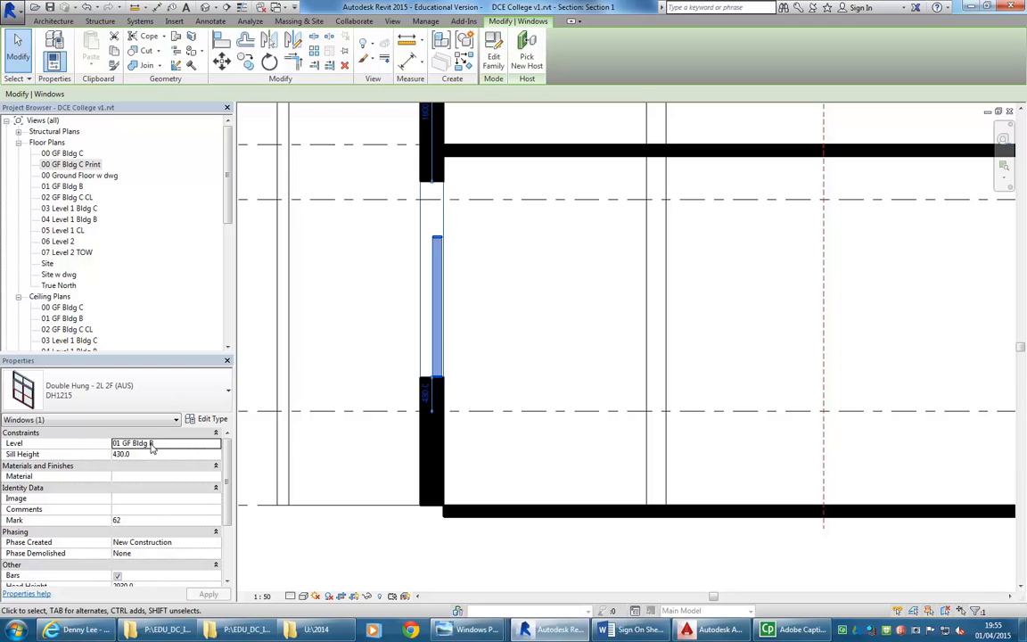
{"action": "mouse_move", "coordinate": [506, 372]}
{"action": "middle_mouse_down"}
{"action": "mouse_move", "coordinate": [545, 349]}
{"action": "mouse_move", "coordinate": [506, 374]}
{"action": "middle_mouse_up"}
{"action": "left_click", "coordinate": [539, 345]}
{"action": "scroll", "coordinate": [507, 373], "scroll_direction": "up", "scroll_amount": 2}
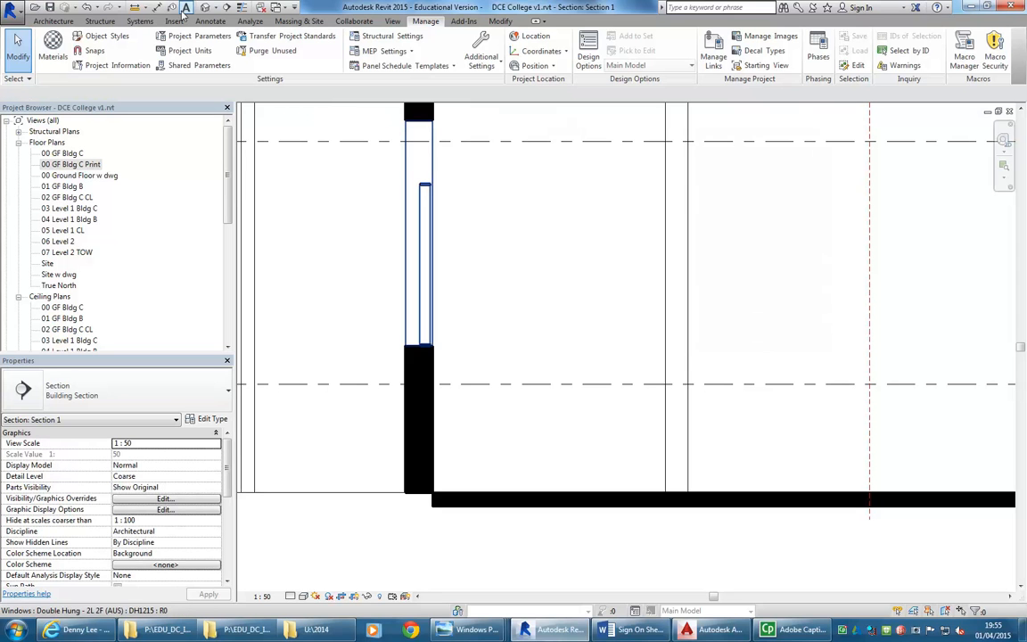
Measure the height from the cut window's sill down to the ground floor along the wall's inner face
{"action": "left_click", "coordinate": [134, 7]}
{"action": "scroll", "coordinate": [441, 247], "scroll_direction": "up", "scroll_amount": 2}
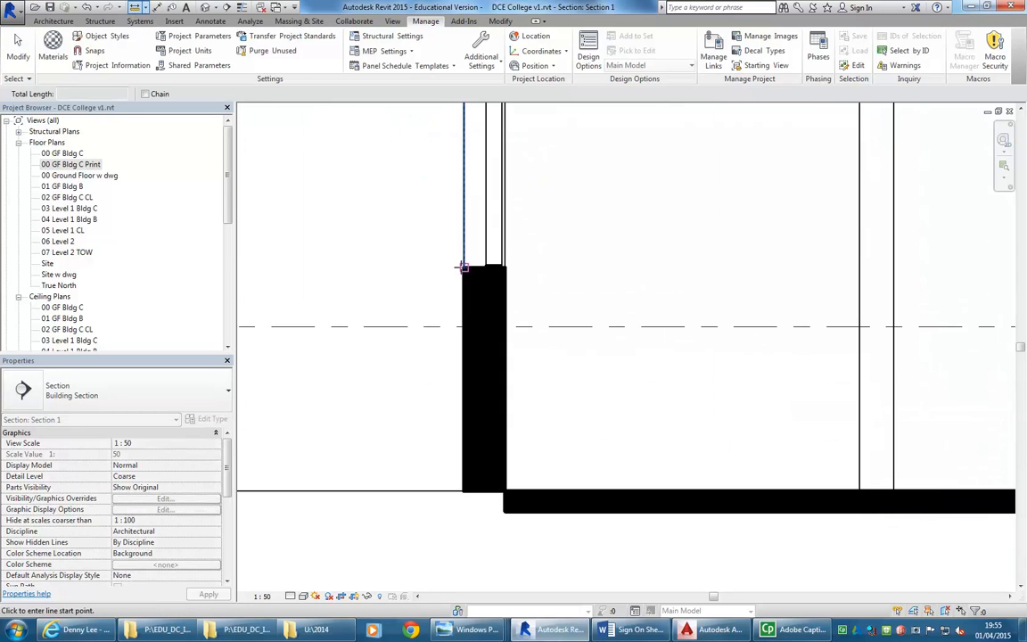
{"action": "left_click", "coordinate": [505, 267]}
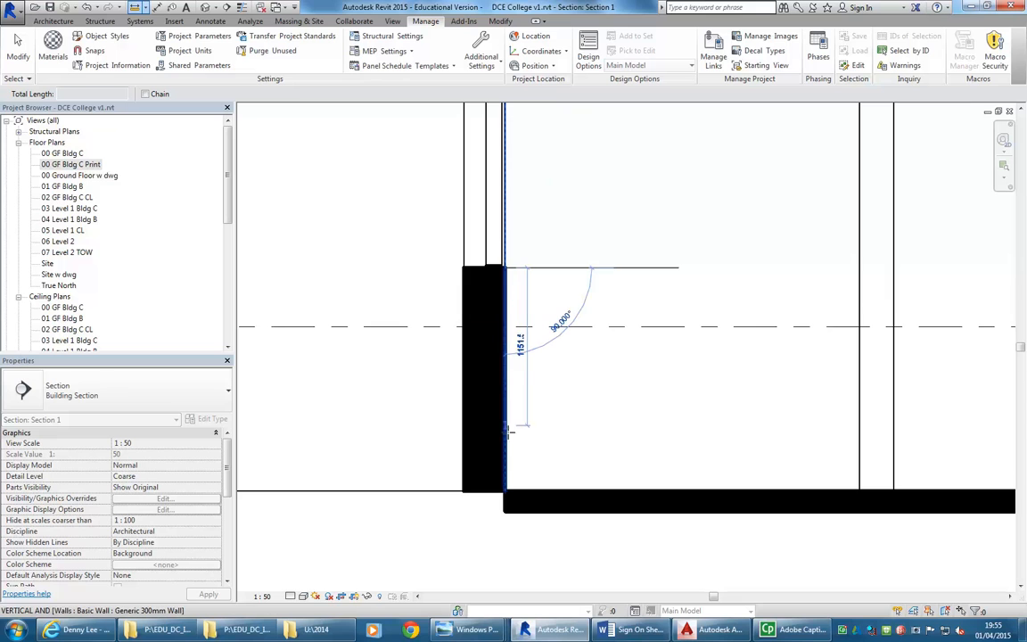
{"action": "left_click", "coordinate": [507, 486]}
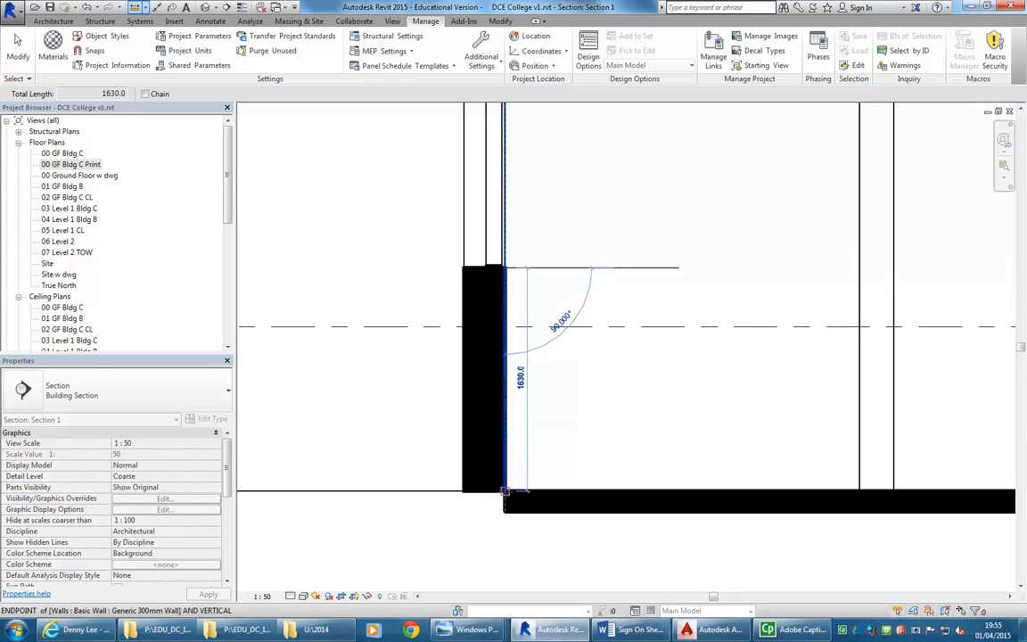
{"action": "scroll", "coordinate": [518, 236], "scroll_direction": "down", "scroll_amount": 5}
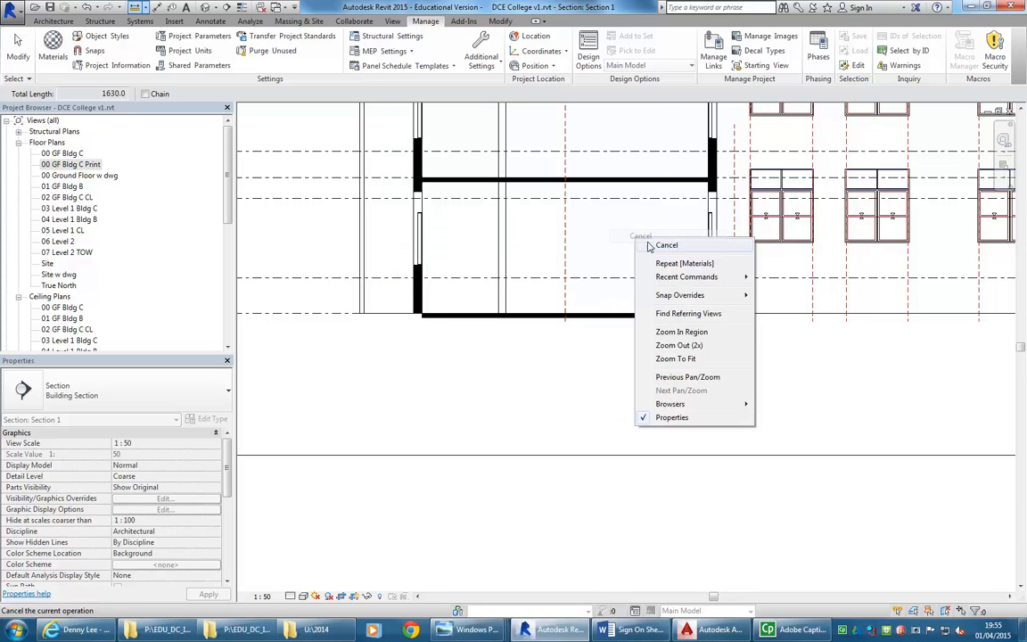
{"action": "key", "text": "Escape"}
{"action": "key", "text": "Escape"}
Return to the floor plan 00 GF Bldg C Print and review its view range offsets without changing them
{"action": "double_click", "coordinate": [74, 166]}
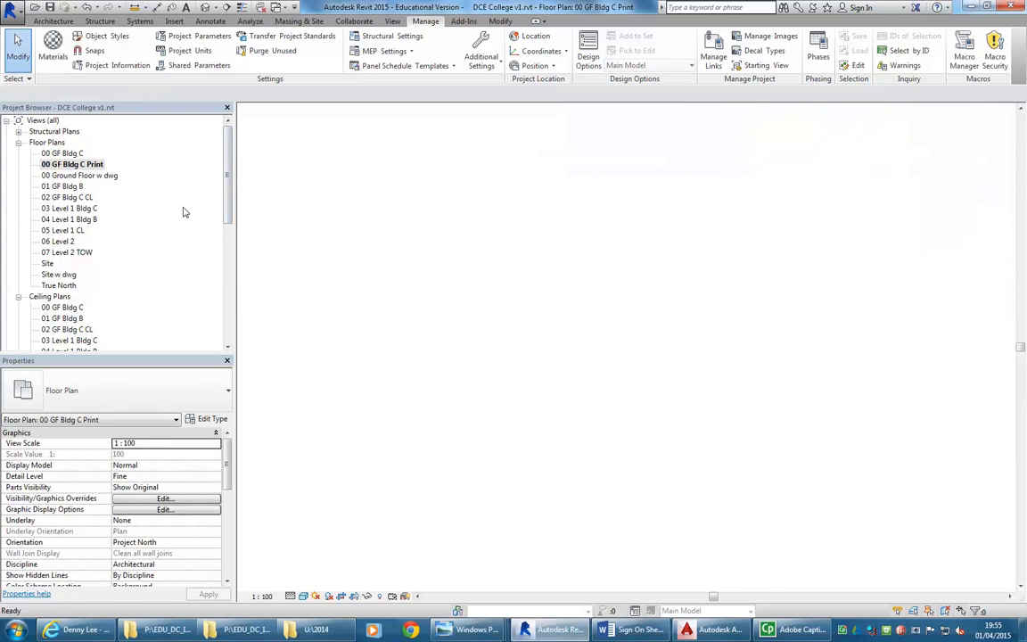
{"action": "scroll", "coordinate": [499, 284], "scroll_direction": "down", "scroll_amount": 2}
{"action": "scroll", "coordinate": [490, 284], "scroll_direction": "down", "scroll_amount": 3}
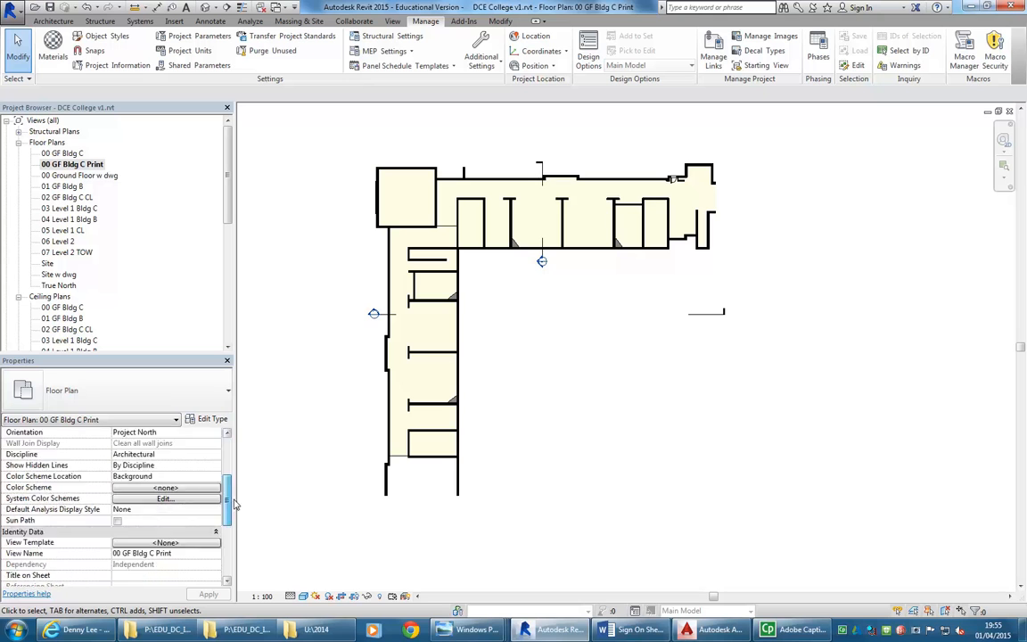
{"action": "scroll", "coordinate": [229, 571], "scroll_direction": "down", "scroll_amount": 5}
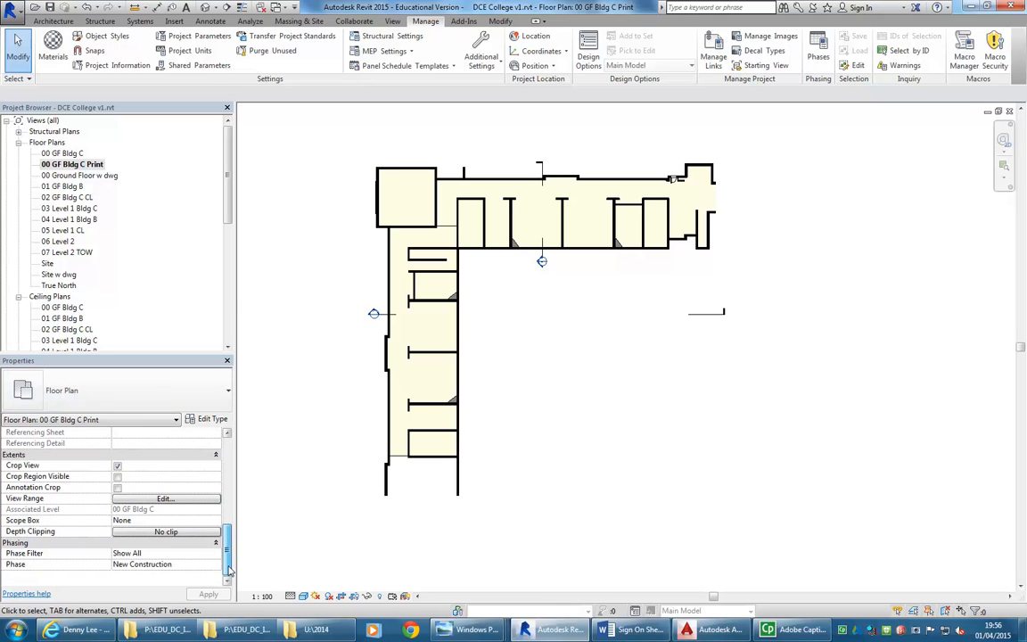
{"action": "left_click", "coordinate": [134, 499]}
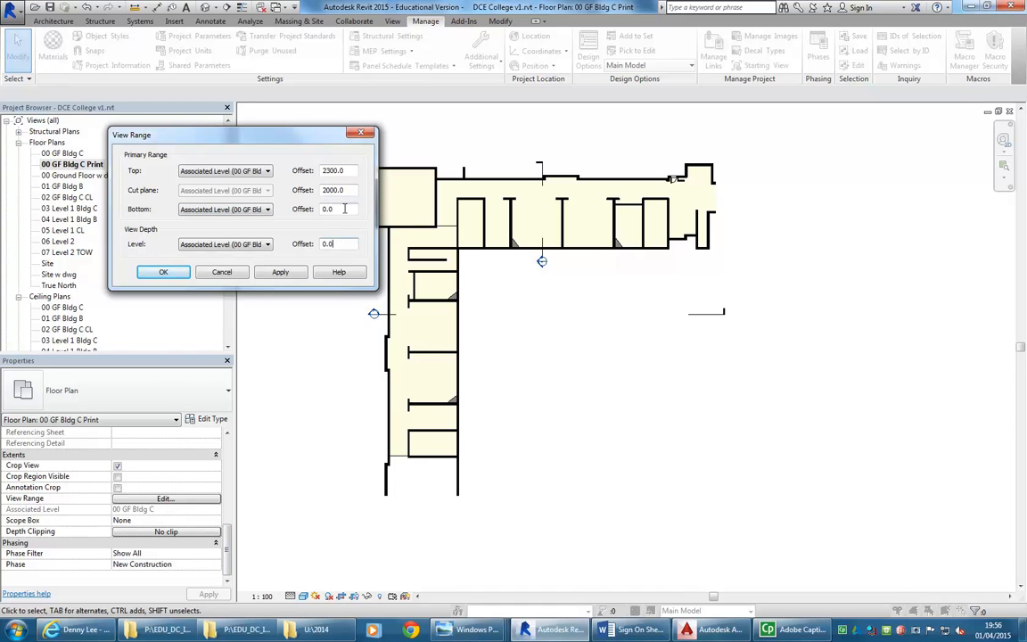
{"action": "left_click", "coordinate": [220, 273]}
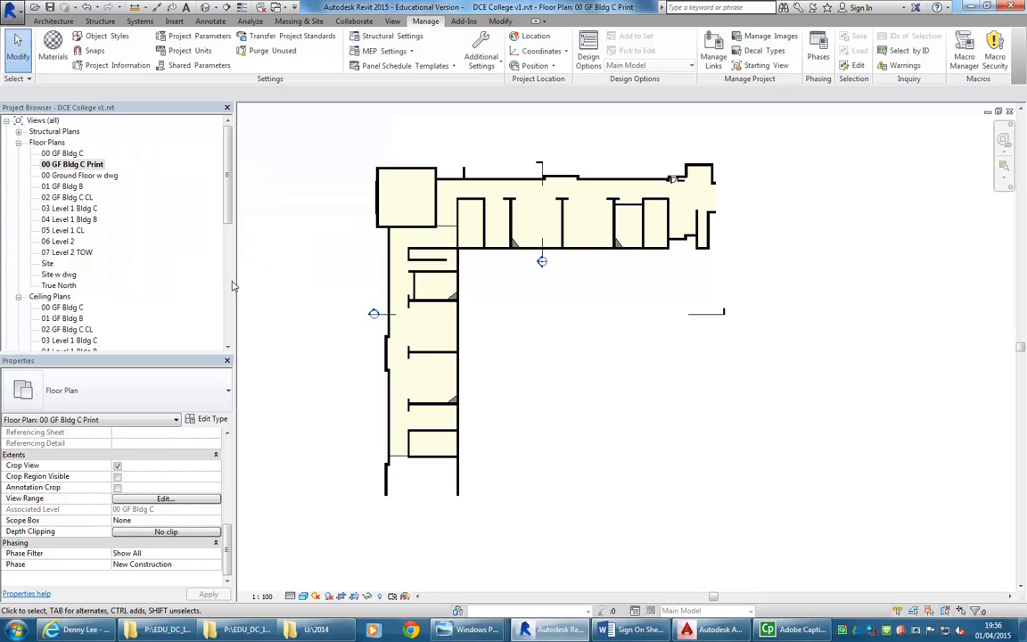
Start a Plan Region sketch in the floor plan 00 GF Bldg C Print for the horizontal wing
{"action": "scroll", "coordinate": [473, 148], "scroll_direction": "up", "scroll_amount": 3}
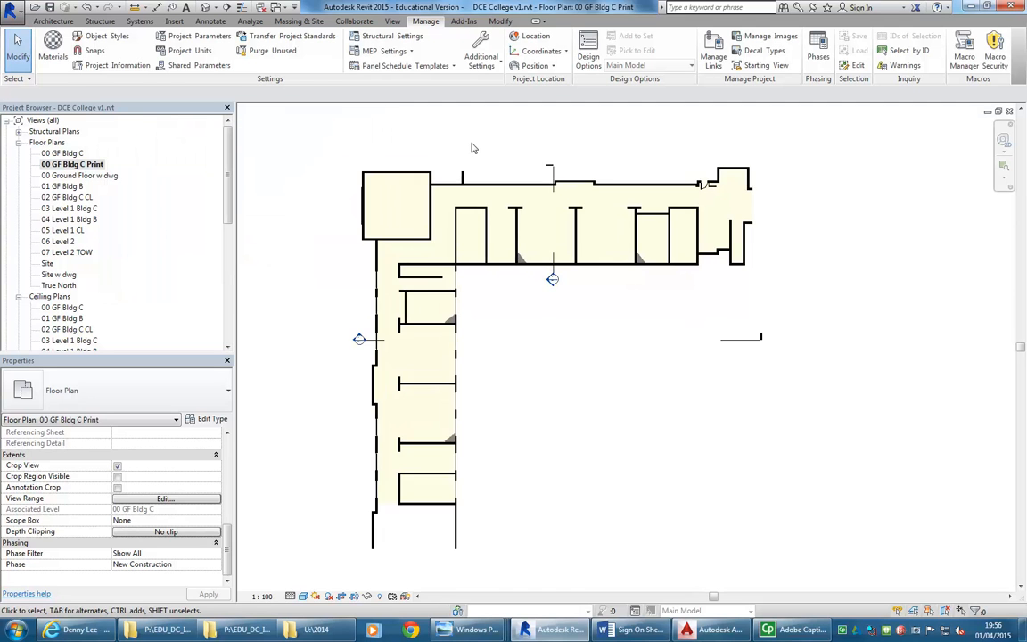
{"action": "scroll", "coordinate": [481, 189], "scroll_direction": "up", "scroll_amount": 2}
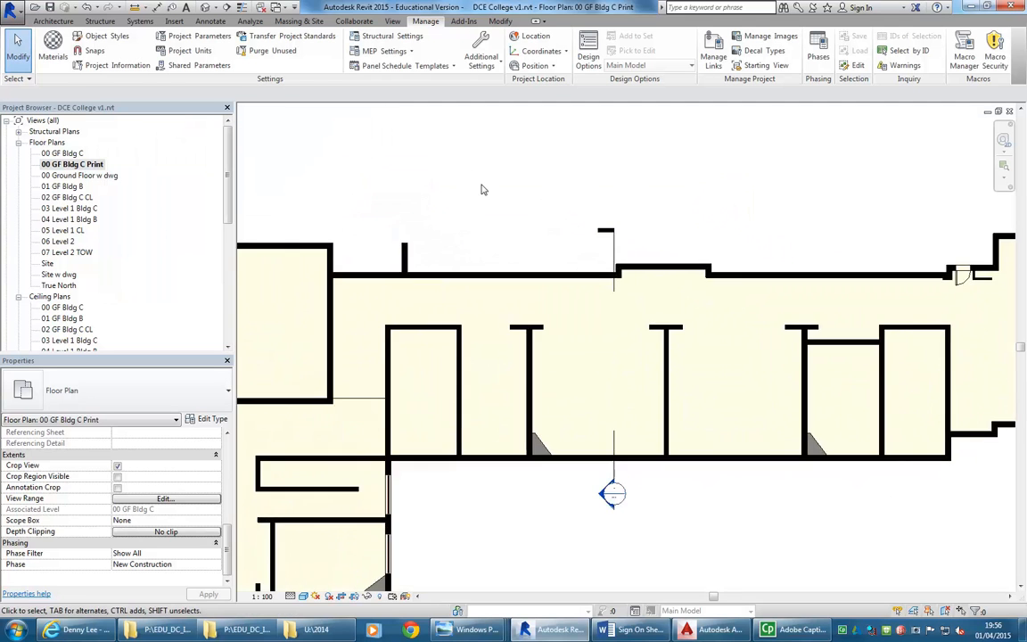
{"action": "left_click", "coordinate": [395, 21]}
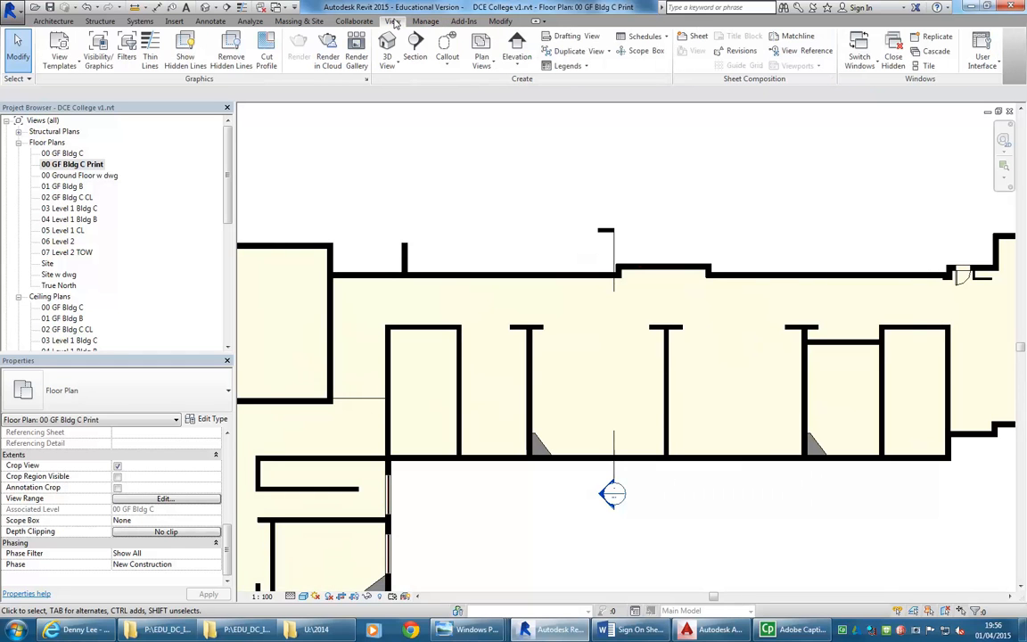
{"action": "left_click", "coordinate": [492, 66]}
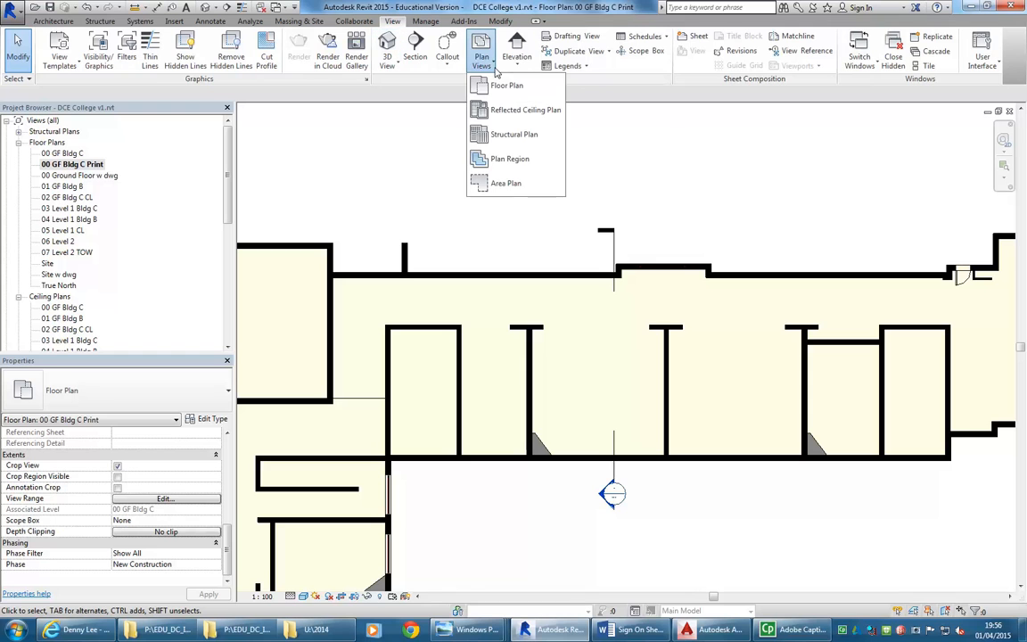
{"action": "left_click", "coordinate": [492, 160]}
{"action": "scroll", "coordinate": [491, 162], "scroll_direction": "down", "scroll_amount": 4}
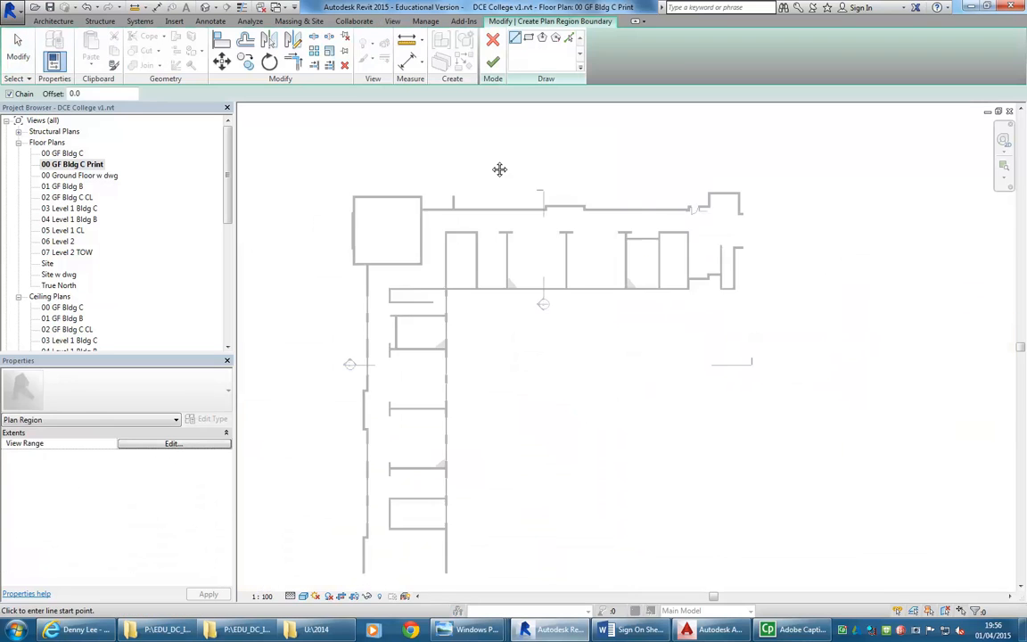
{"action": "left_click", "coordinate": [346, 207]}
{"action": "right_click", "coordinate": [800, 190]}
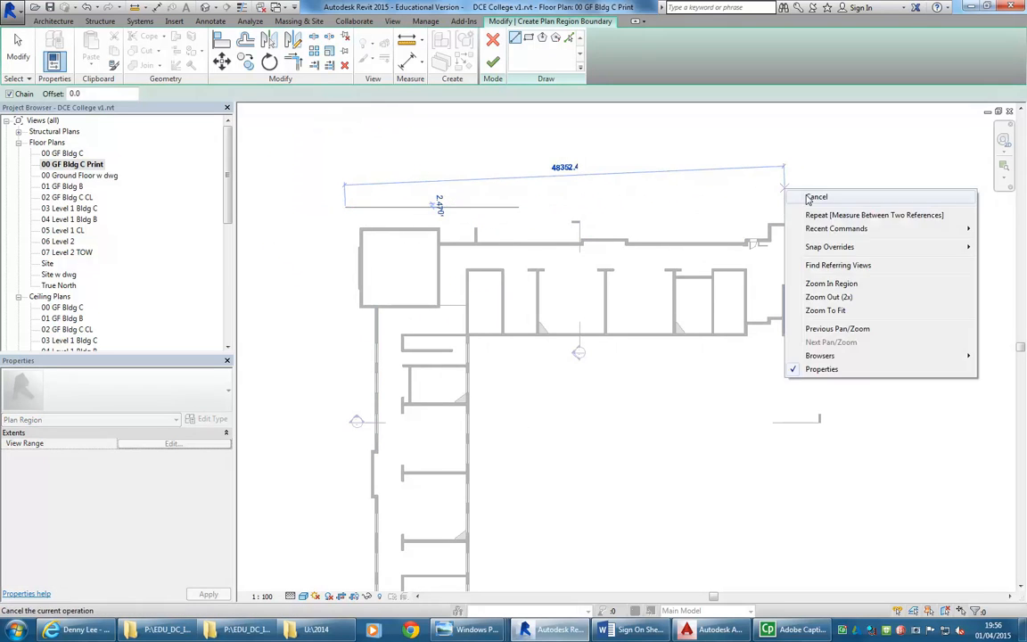
{"action": "left_click", "coordinate": [818, 197]}
Sketch a rectangular plan region boundary around the upper outer wall of the horizontal wing, spanning from the corner block to the far end
{"action": "left_click", "coordinate": [527, 38]}
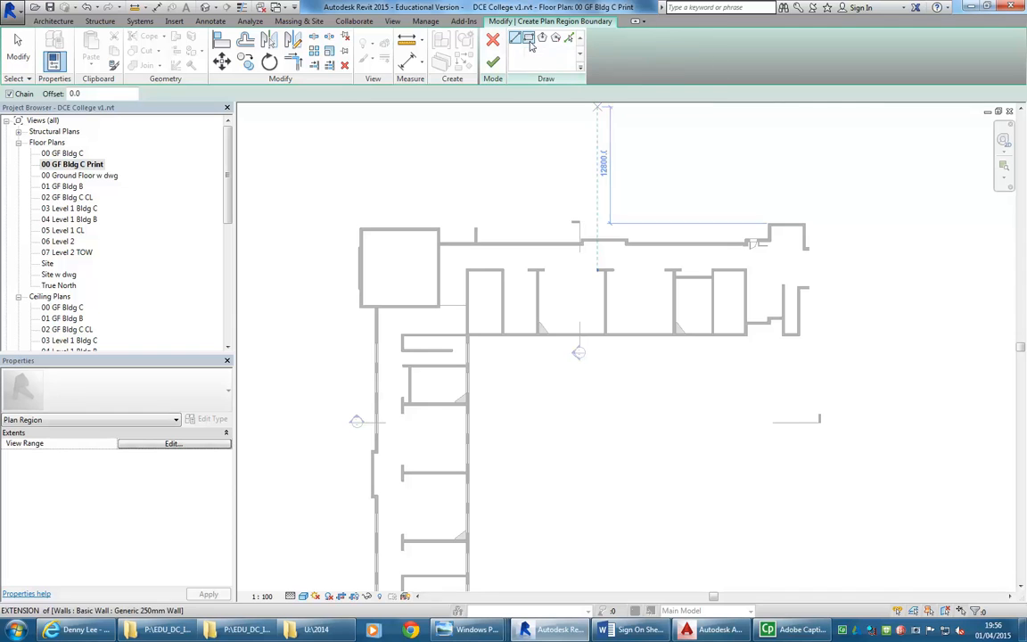
{"action": "left_click", "coordinate": [347, 211]}
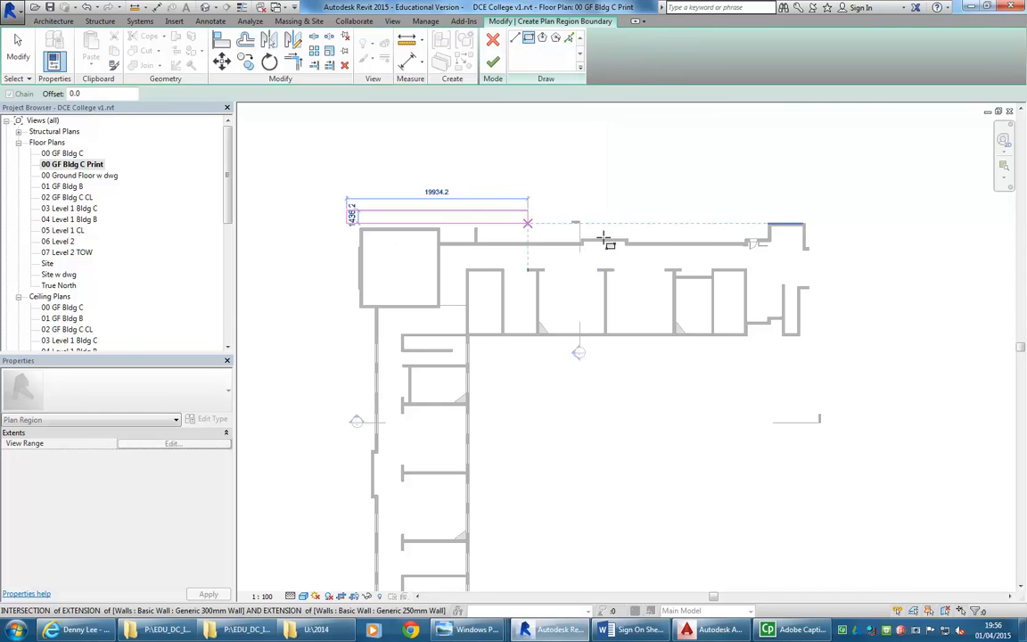
{"action": "left_click", "coordinate": [824, 250]}
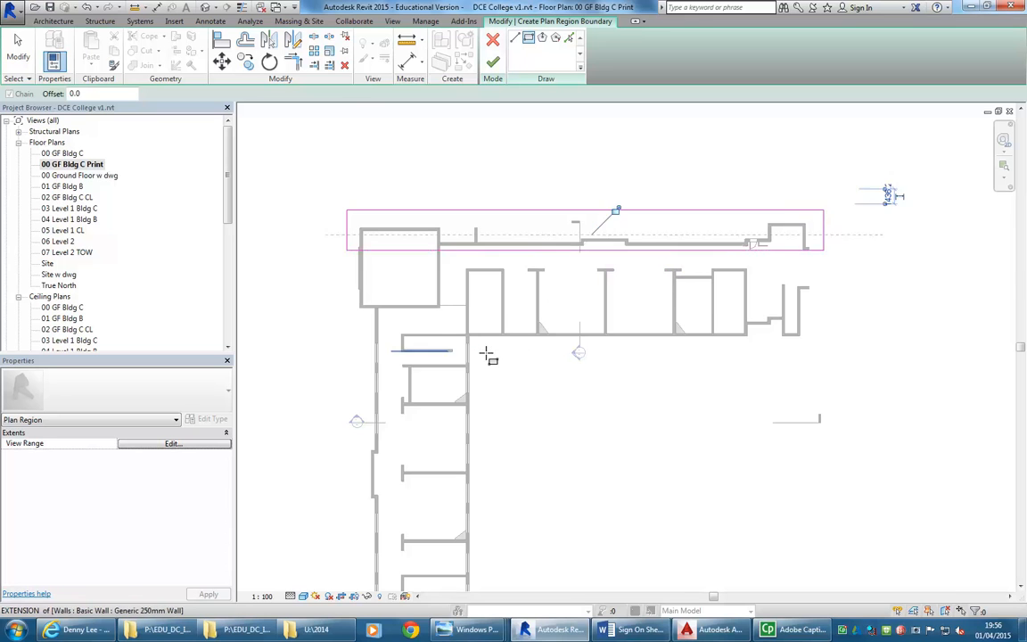
Sketch a second boundary rectangle along the horizontal wing's lower outer wall, from the inner corner with the vertical wing to past the far end
{"action": "scroll", "coordinate": [486, 350], "scroll_direction": "up", "scroll_amount": 3}
{"action": "scroll", "coordinate": [464, 317], "scroll_direction": "up", "scroll_amount": 3}
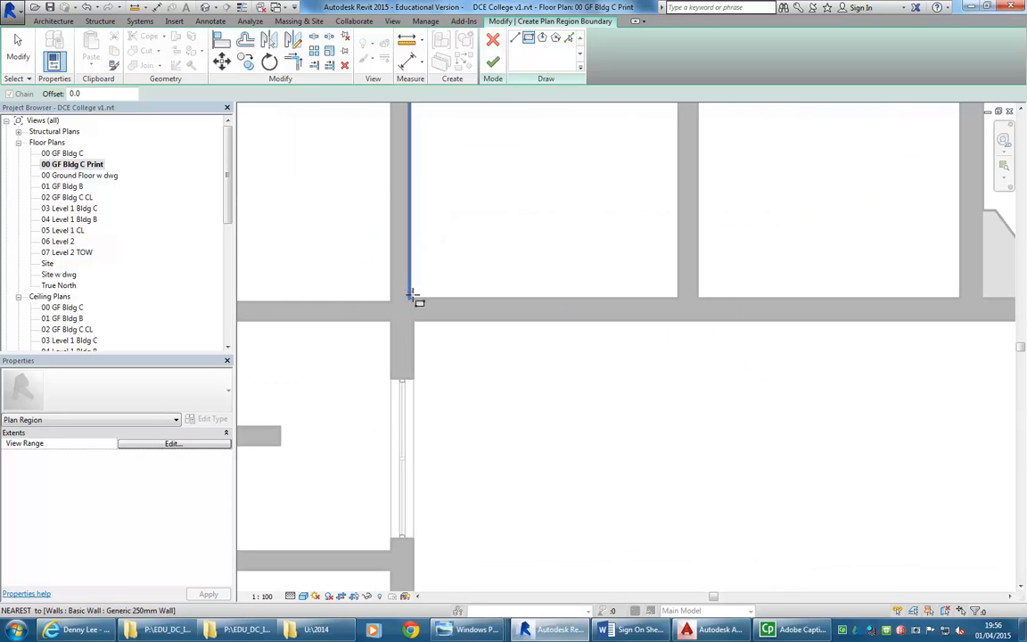
{"action": "left_click", "coordinate": [413, 298]}
{"action": "scroll", "coordinate": [657, 349], "scroll_direction": "down", "scroll_amount": 4}
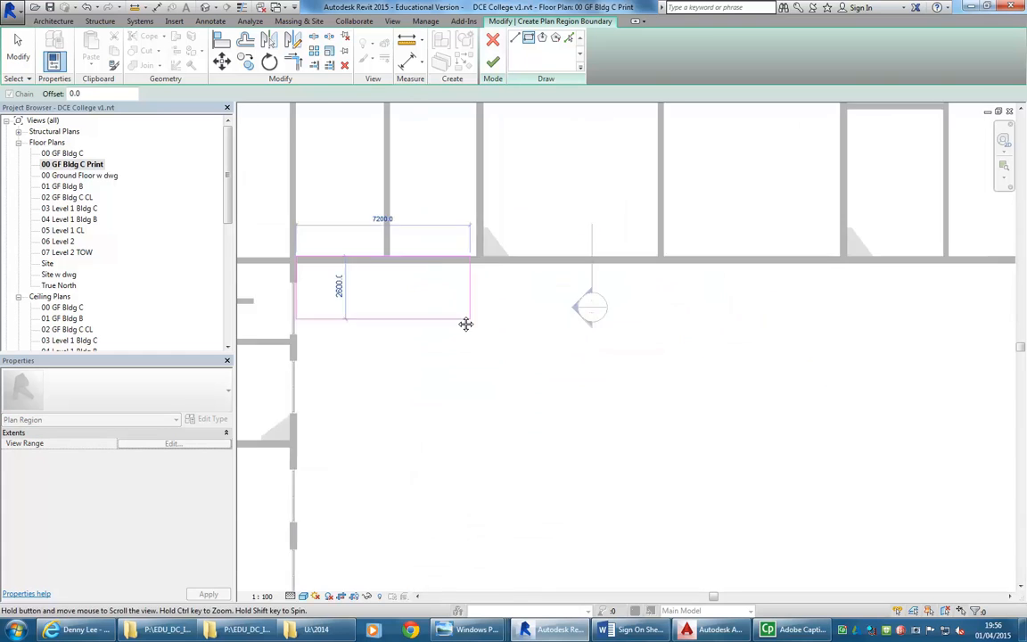
{"action": "scroll", "coordinate": [847, 293], "scroll_direction": "down", "scroll_amount": 1}
{"action": "middle_click_drag", "start_coordinate": [816, 301], "coordinate": [673, 316]}
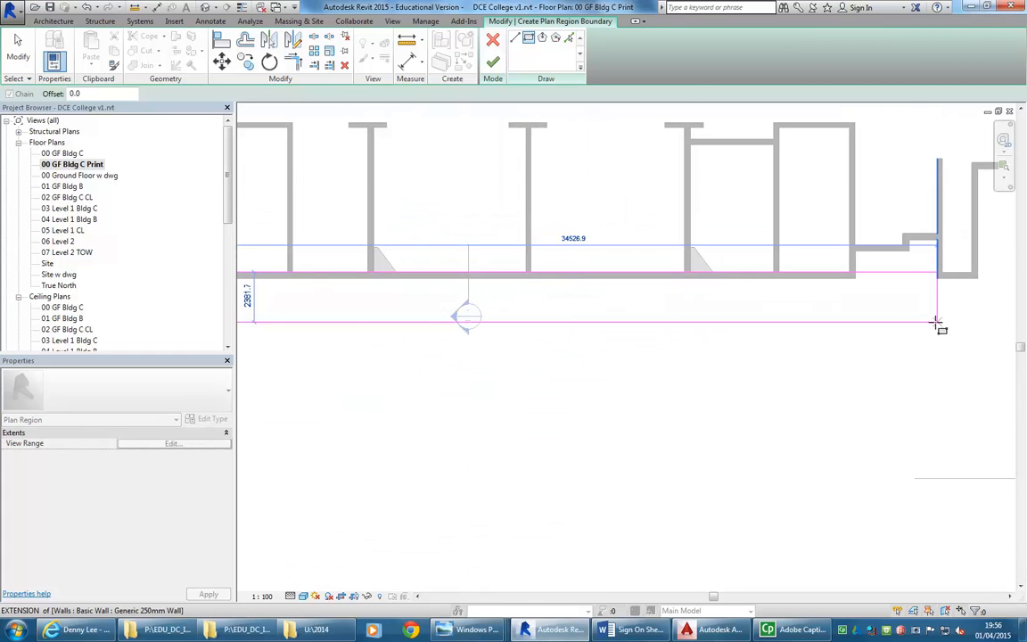
{"action": "scroll", "coordinate": [937, 322], "scroll_direction": "down", "scroll_amount": 2}
{"action": "middle_click_drag", "start_coordinate": [948, 330], "coordinate": [955, 329]}
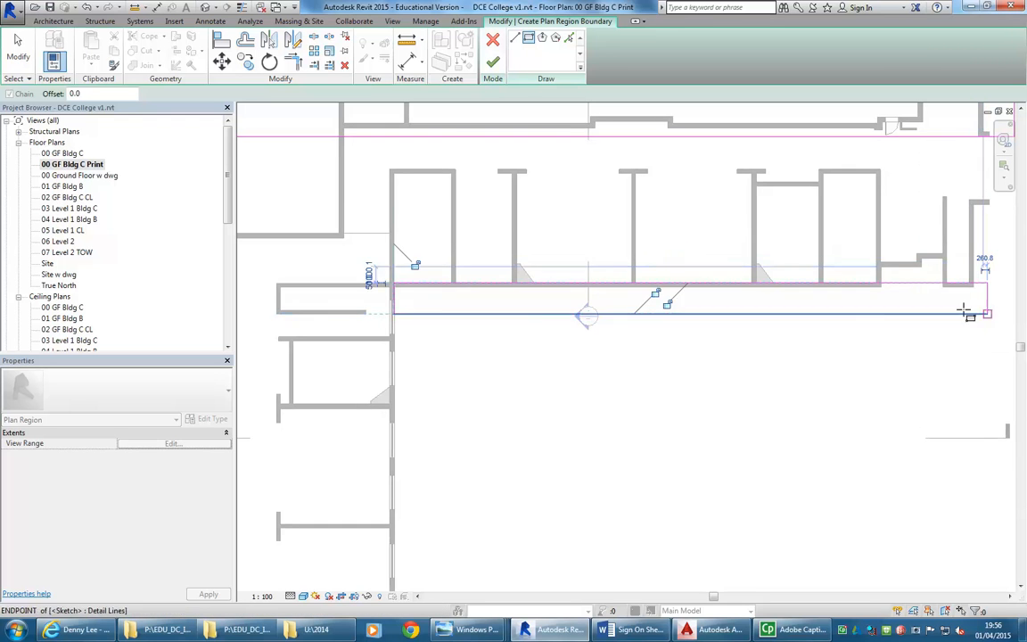
{"action": "left_click", "coordinate": [987, 317]}
Review both boundary rectangles around the horizontal wing's outer walls and finish the plan region sketch
{"action": "scroll", "coordinate": [863, 292], "scroll_direction": "up", "scroll_amount": 1}
{"action": "scroll", "coordinate": [869, 294], "scroll_direction": "up", "scroll_amount": 1}
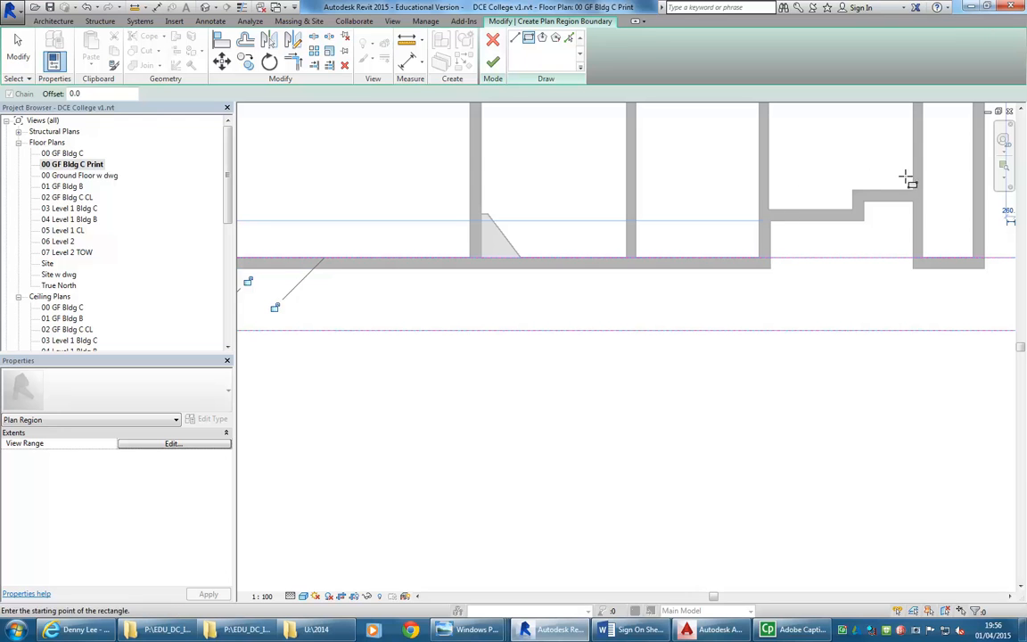
{"action": "scroll", "coordinate": [589, 300], "scroll_direction": "down", "scroll_amount": 6}
{"action": "middle_click_drag", "start_coordinate": [589, 304], "coordinate": [805, 406]}
{"action": "scroll", "coordinate": [744, 359], "scroll_direction": "down", "scroll_amount": 1}
{"action": "middle_click_drag", "start_coordinate": [744, 356], "coordinate": [736, 380]}
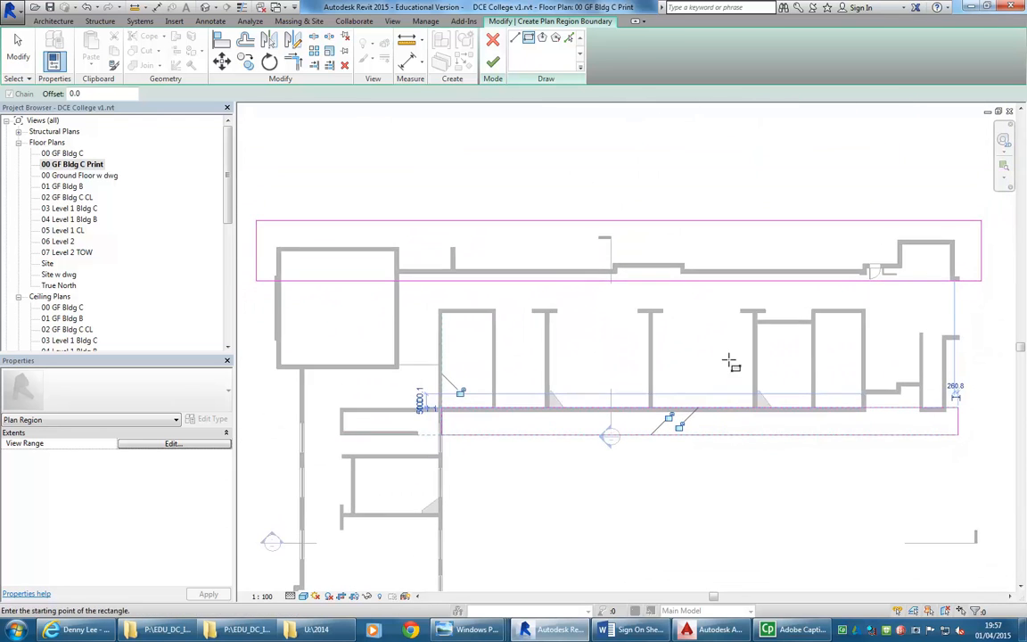
{"action": "left_click", "coordinate": [494, 63]}
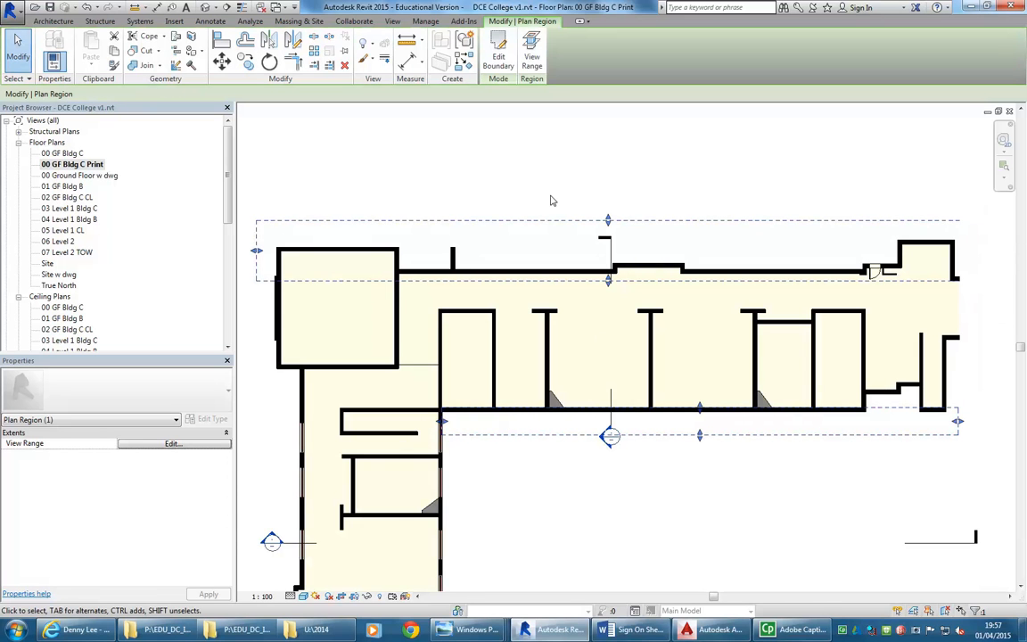
Set the plan region's view range to a cut plane offset of 2600 and a top offset of 2700, and deselect the region
{"action": "left_click", "coordinate": [166, 446]}
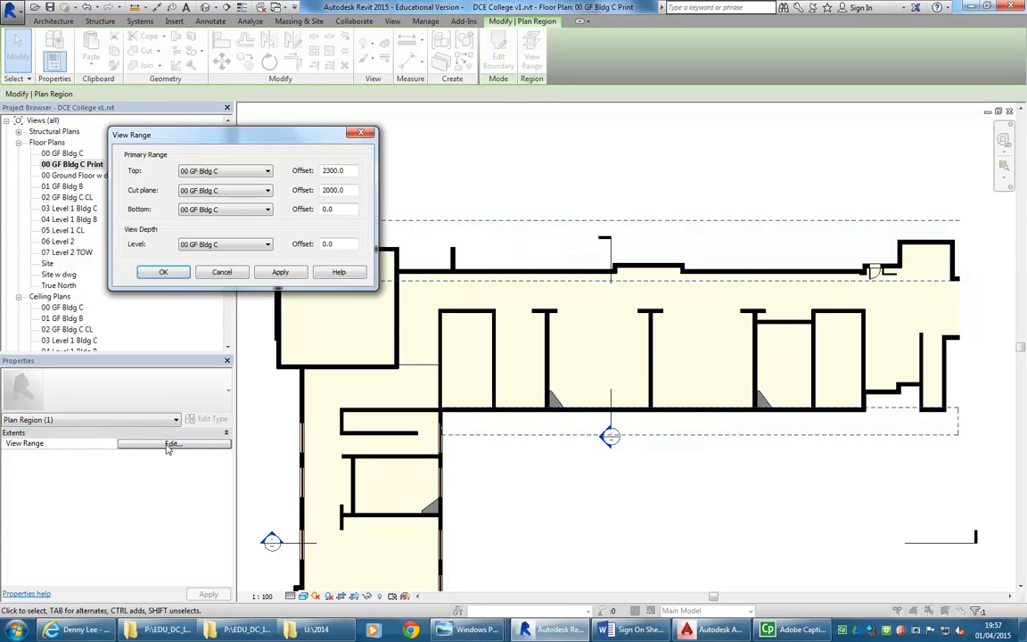
{"action": "double_click", "coordinate": [353, 191]}
{"action": "left_click", "coordinate": [282, 272]}
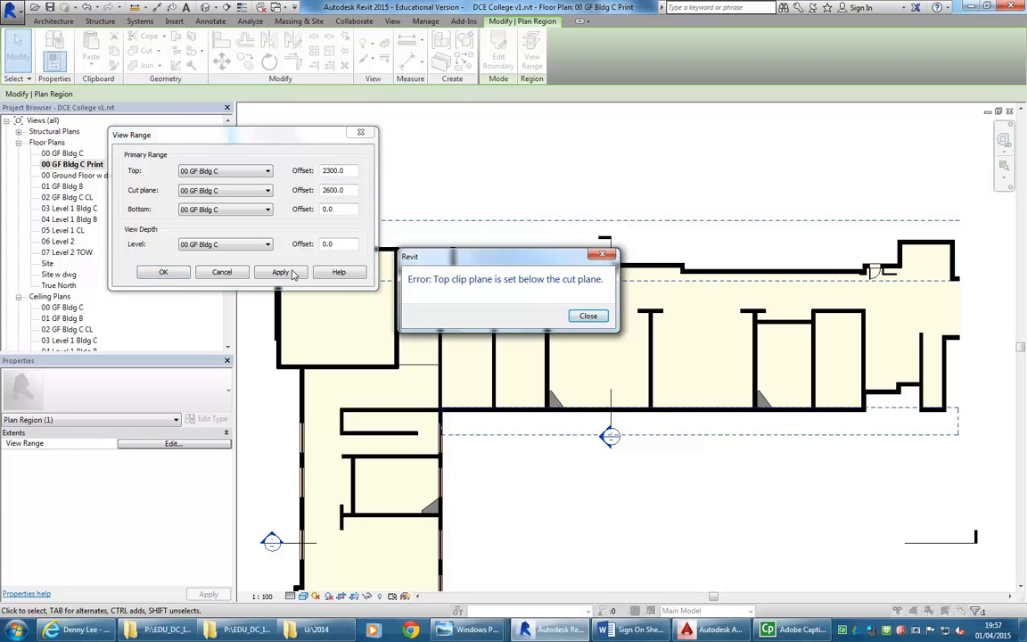
{"action": "double_click", "coordinate": [330, 170]}
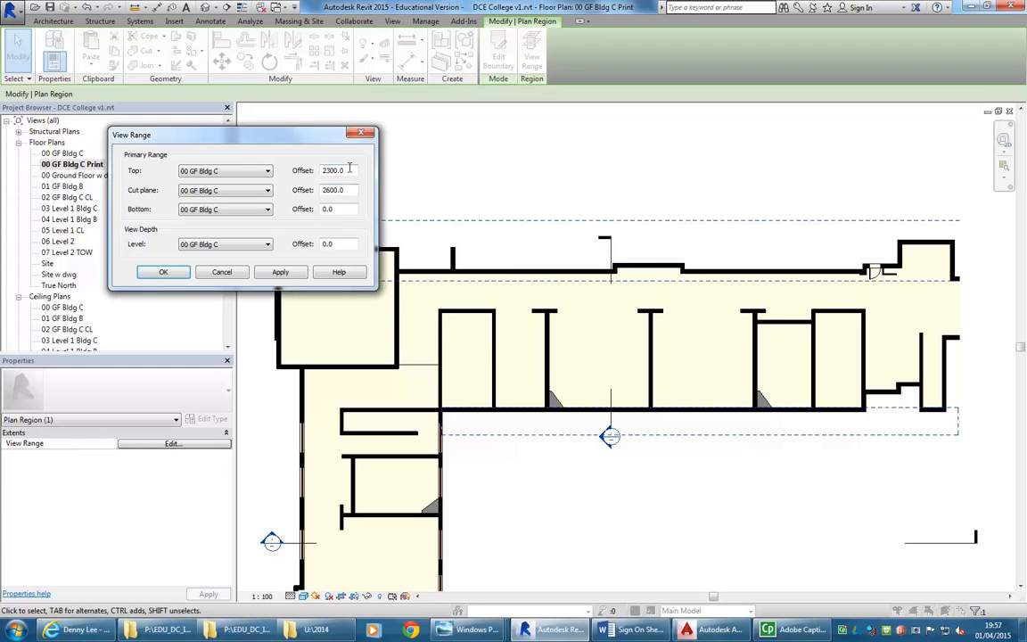
{"action": "type", "text": "27"}
{"action": "left_click", "coordinate": [280, 272]}
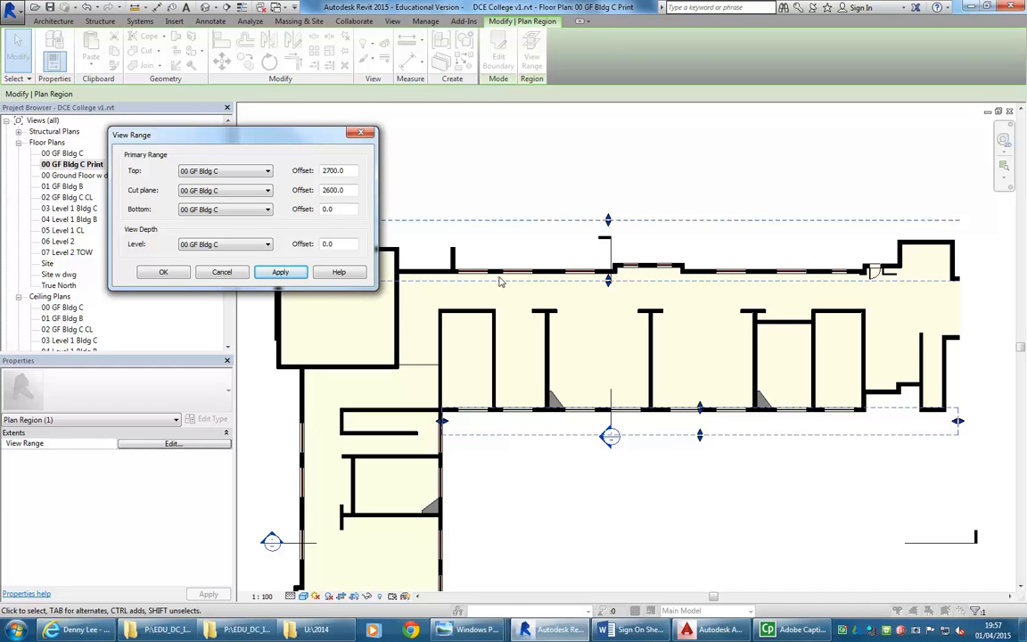
{"action": "left_click", "coordinate": [153, 272]}
{"action": "left_click", "coordinate": [367, 184]}
Examine the extent of the plan region and the windows along both wings around the corner block
{"action": "middle_click_drag", "start_coordinate": [366, 183], "coordinate": [486, 183]}
{"action": "scroll", "coordinate": [485, 178], "scroll_direction": "down", "scroll_amount": 2}
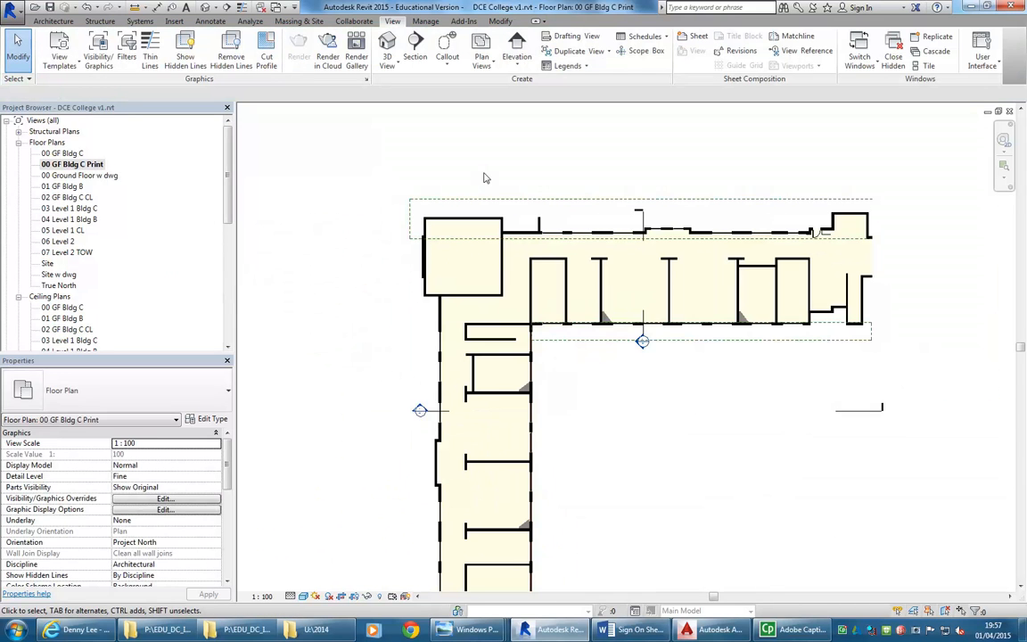
{"action": "left_click", "coordinate": [581, 340]}
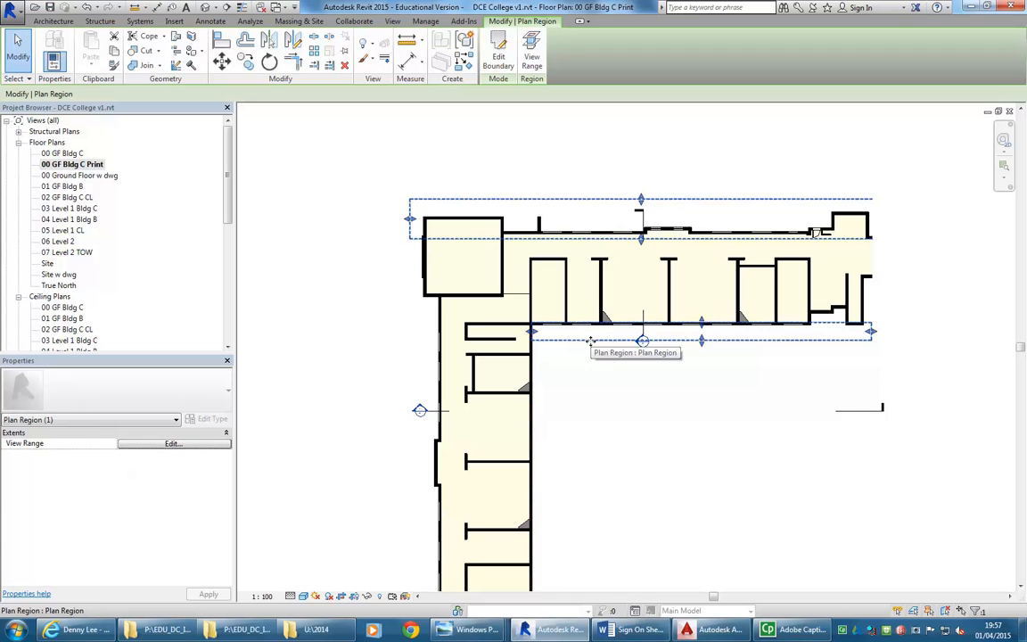
{"action": "left_click", "coordinate": [569, 168]}
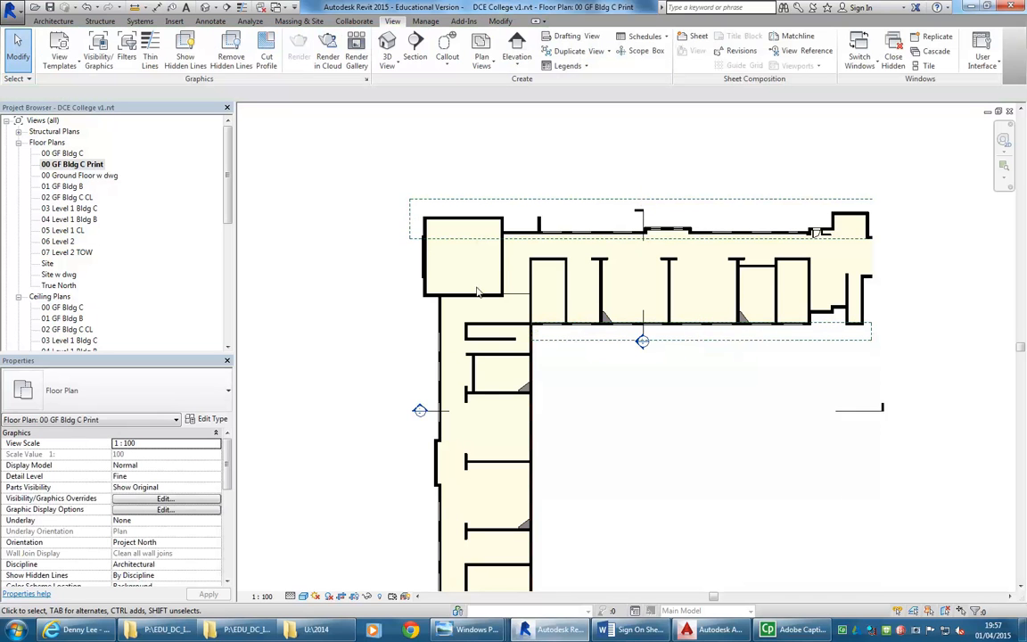
{"action": "scroll", "coordinate": [437, 357], "scroll_direction": "up", "scroll_amount": 4}
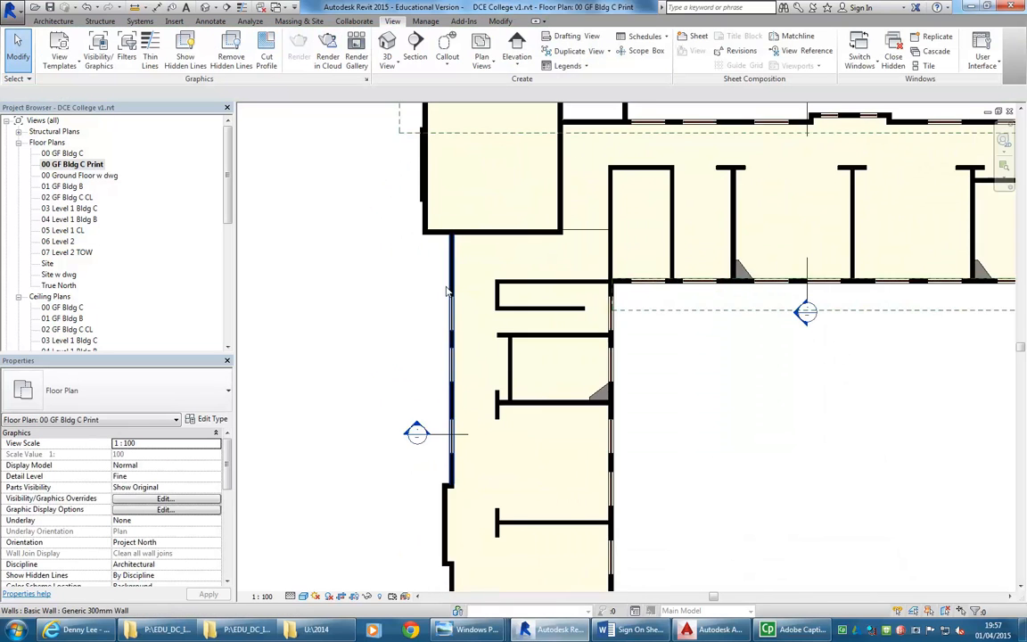
{"action": "scroll", "coordinate": [446, 290], "scroll_direction": "up", "scroll_amount": 2}
{"action": "scroll", "coordinate": [402, 284], "scroll_direction": "up", "scroll_amount": 2}
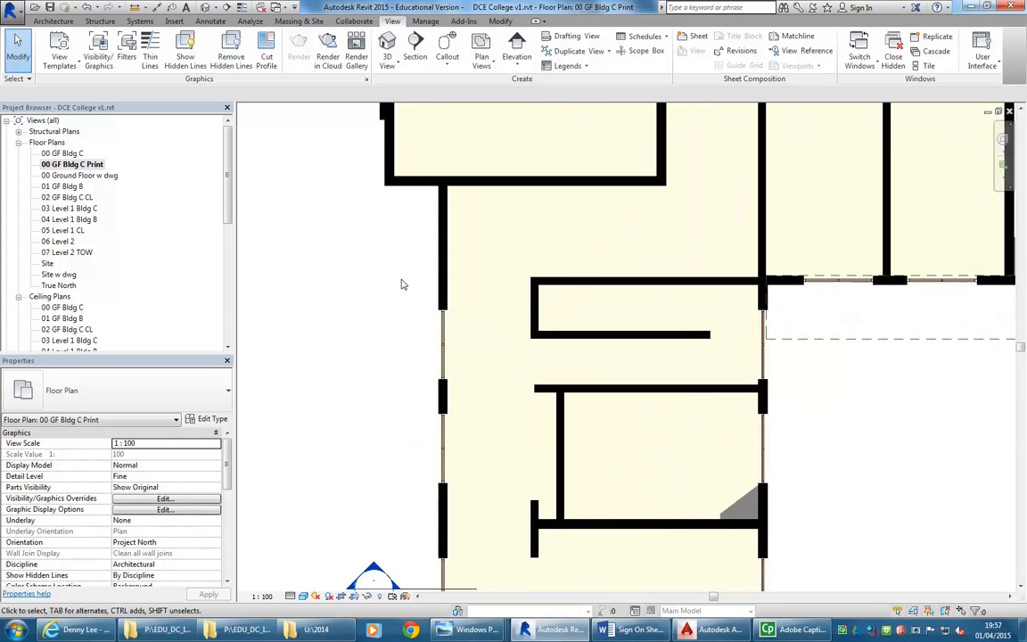
{"action": "scroll", "coordinate": [451, 268], "scroll_direction": "down", "scroll_amount": 2}
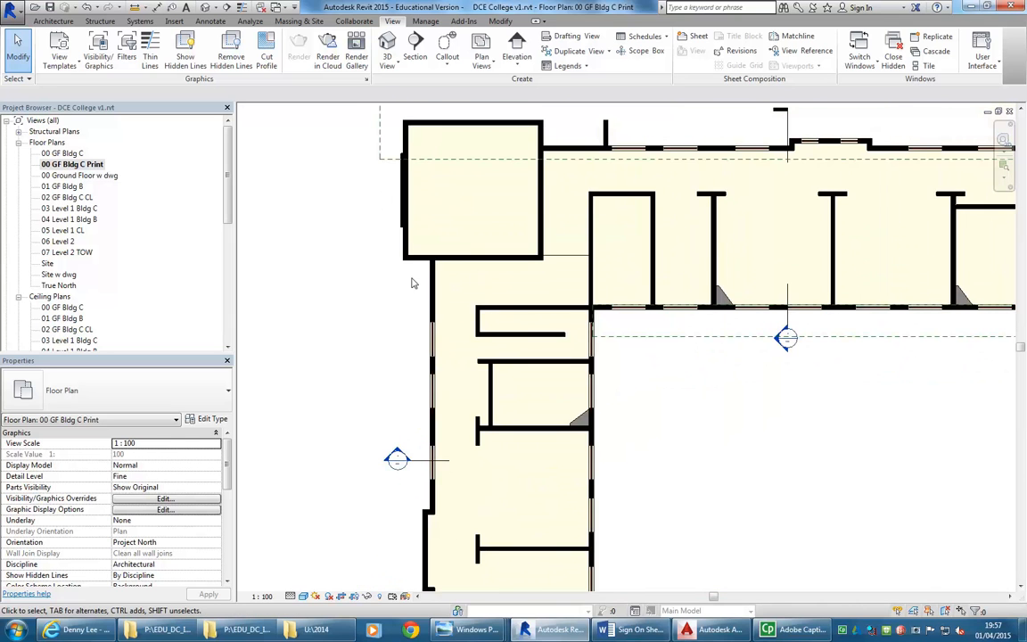
{"action": "middle_click_drag", "start_coordinate": [412, 282], "coordinate": [435, 309]}
{"action": "scroll", "coordinate": [489, 281], "scroll_direction": "up", "scroll_amount": 2}
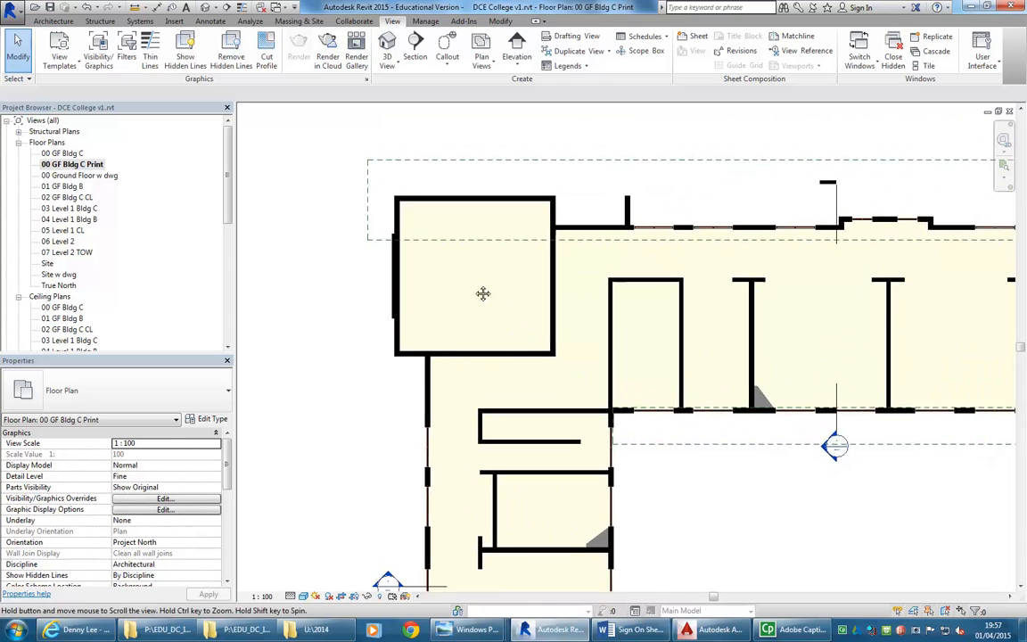
{"action": "middle_click_drag", "start_coordinate": [489, 282], "coordinate": [485, 293]}
Measure the distance between the corner block's side wall and the short stub wall on the horizontal wing's upper side
{"action": "left_click", "coordinate": [134, 7]}
{"action": "scroll", "coordinate": [611, 204], "scroll_direction": "up", "scroll_amount": 2}
{"action": "left_click", "coordinate": [626, 211]}
{"action": "left_click", "coordinate": [506, 217]}
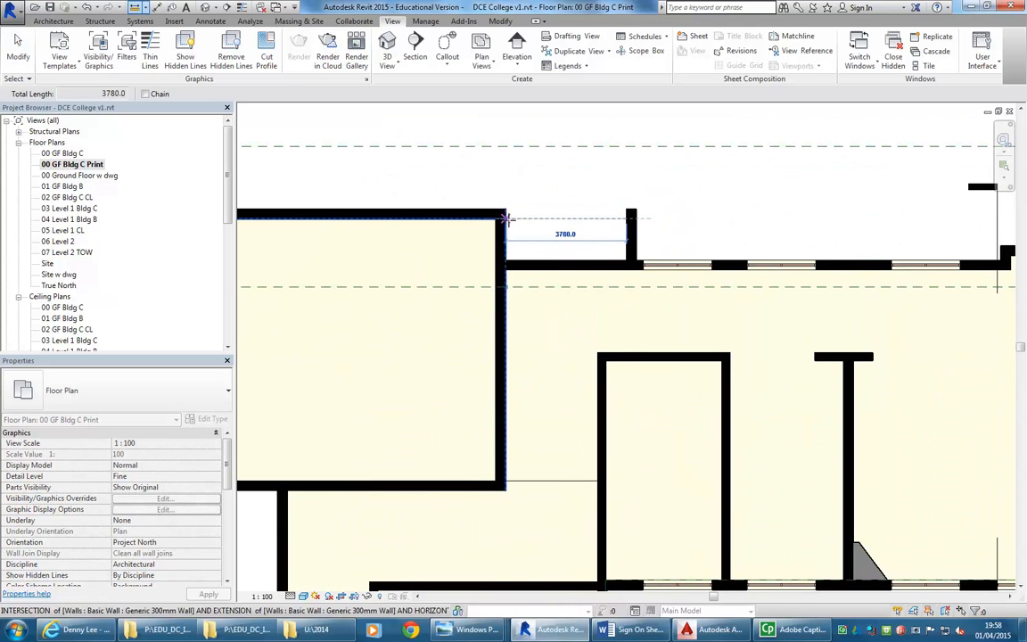
{"action": "right_click", "coordinate": [406, 182]}
{"action": "left_click", "coordinate": [422, 189]}
{"action": "right_click", "coordinate": [420, 186]}
{"action": "left_click", "coordinate": [442, 197]}
Measure along the vertical wing's outer wall from the first window's edge up to the corner block
{"action": "scroll", "coordinate": [437, 202], "scroll_direction": "down", "scroll_amount": 3}
{"action": "middle_click_drag", "start_coordinate": [432, 205], "coordinate": [542, 153]}
{"action": "scroll", "coordinate": [473, 337], "scroll_direction": "up", "scroll_amount": 2}
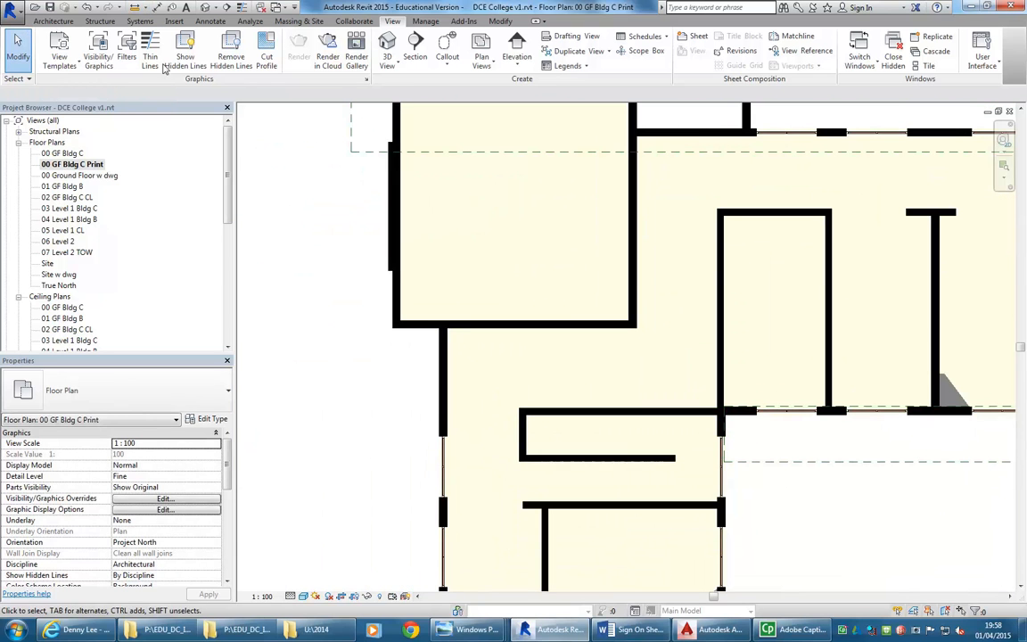
{"action": "left_click", "coordinate": [126, 7]}
{"action": "left_click", "coordinate": [438, 435]}
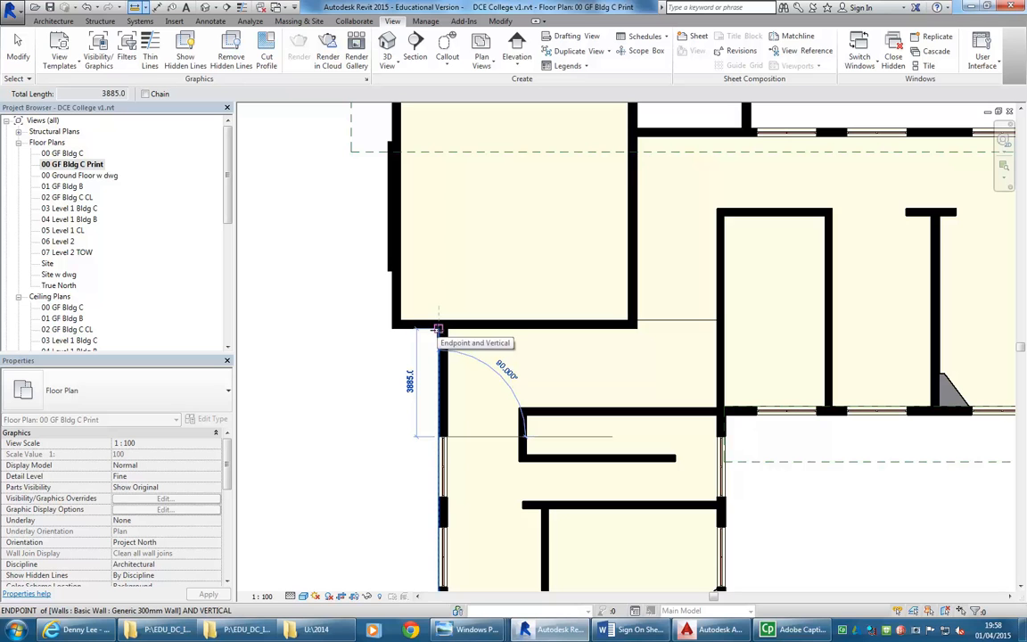
{"action": "left_click", "coordinate": [438, 329]}
{"action": "right_click", "coordinate": [327, 344]}
{"action": "left_click", "coordinate": [336, 350]}
{"action": "right_click", "coordinate": [335, 346]}
{"action": "left_click", "coordinate": [344, 353]}
Inspect the wall beside the vertical wing's first window and switch to Windows Photo Viewer to view the site photo 2015-02-19 15.11.09.jpg
{"action": "scroll", "coordinate": [412, 419], "scroll_direction": "up", "scroll_amount": 2}
{"action": "middle_click_drag", "start_coordinate": [409, 418], "coordinate": [402, 432]}
{"action": "scroll", "coordinate": [435, 451], "scroll_direction": "up", "scroll_amount": 3}
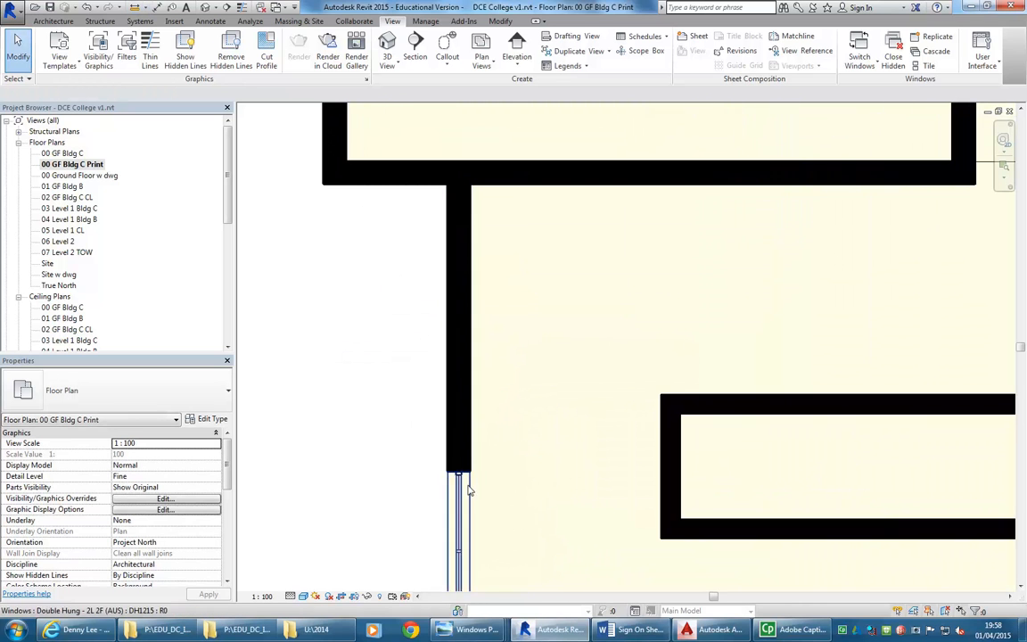
{"action": "middle_click_drag", "start_coordinate": [370, 432], "coordinate": [385, 429]}
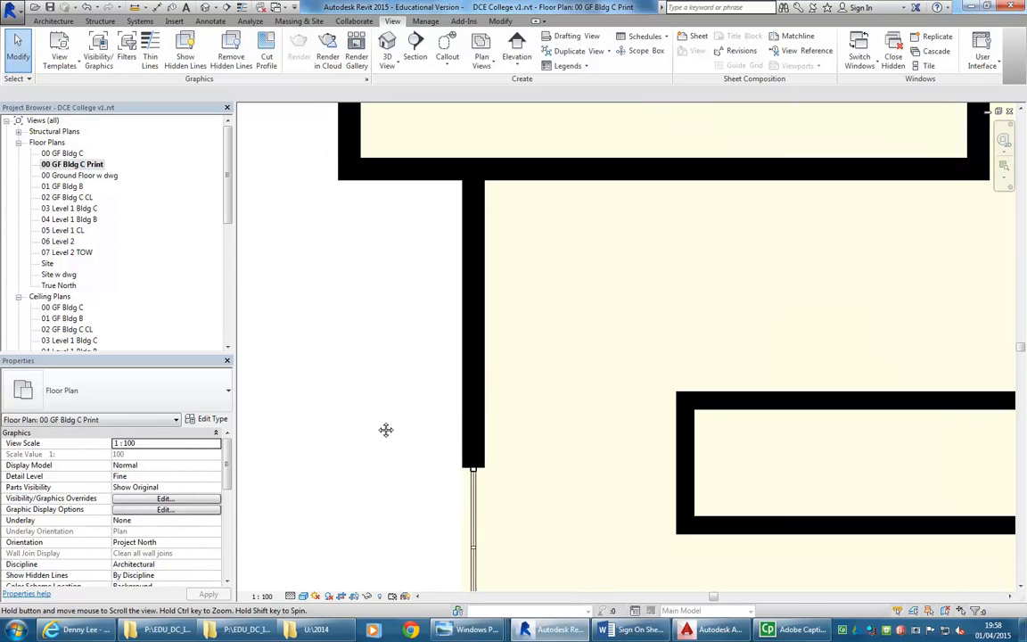
{"action": "left_click", "coordinate": [52, 23]}
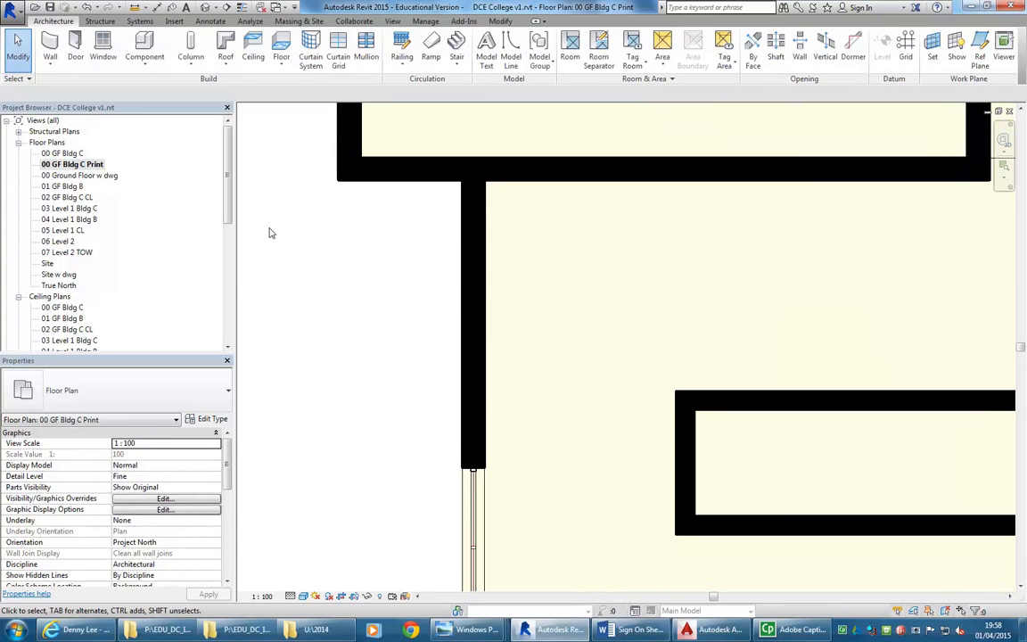
{"action": "mouse_move", "coordinate": [472, 629]}
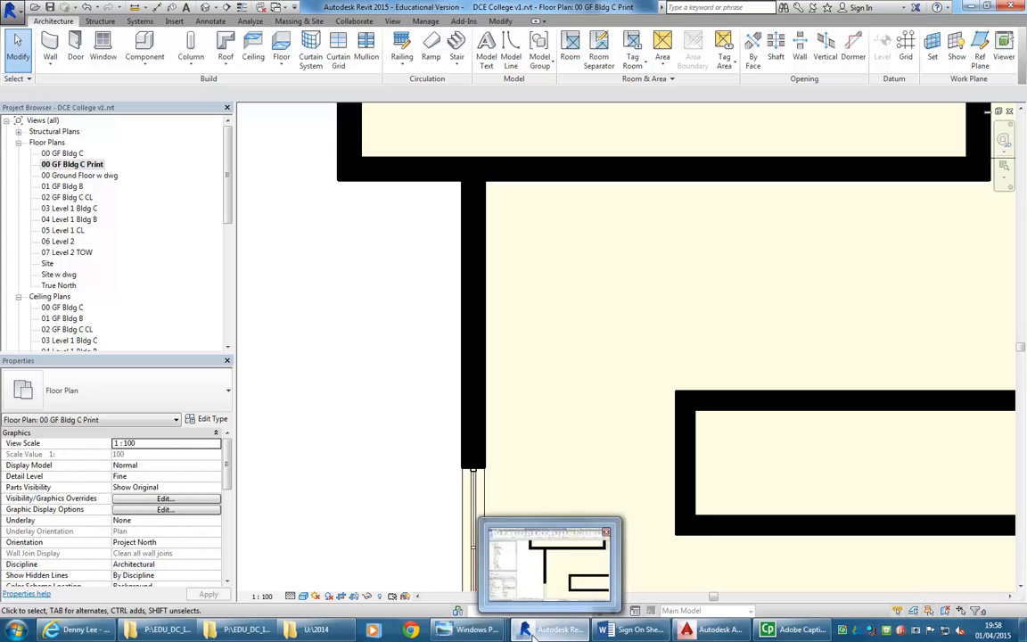
{"action": "left_click", "coordinate": [270, 562]}
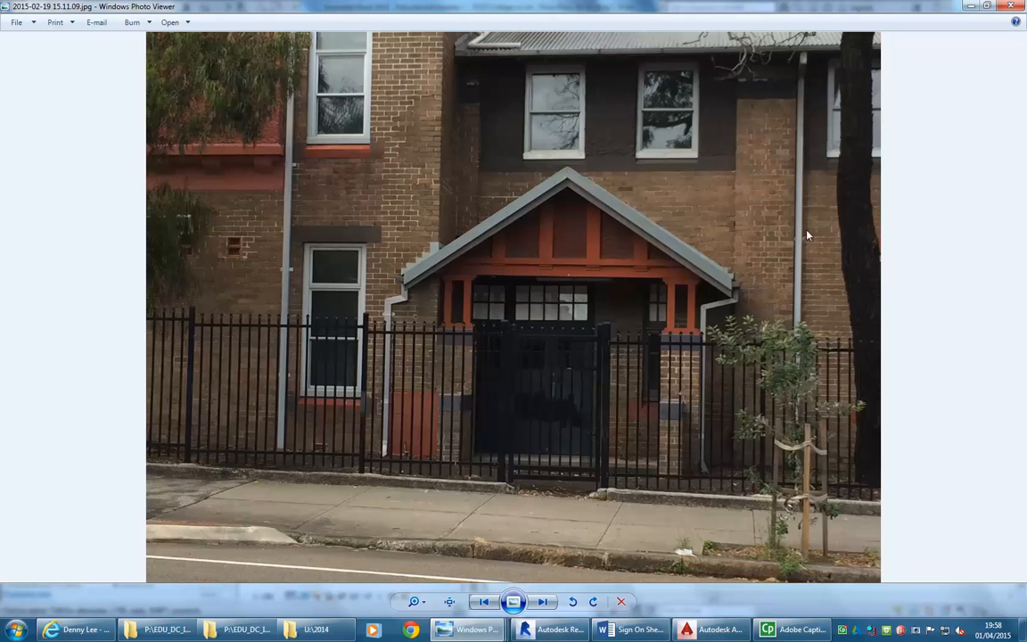
Switch back to Revit and draw a Generic 300mm Wall pier about 640 mm long on the outer face beside the first window, located by Finish Face: Interior
{"action": "left_click", "coordinate": [969, 6]}
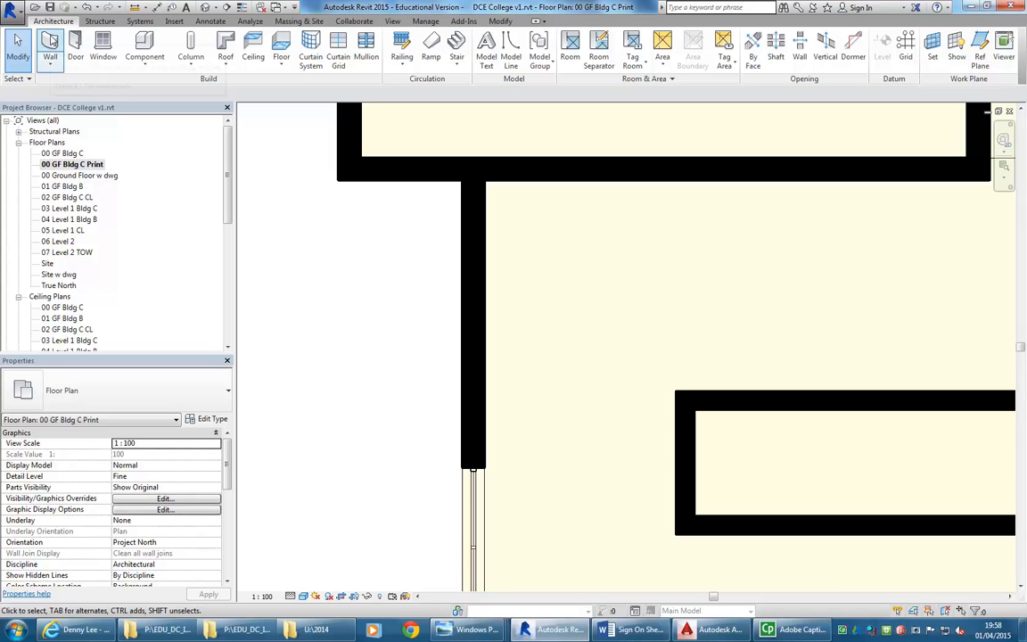
{"action": "left_click", "coordinate": [466, 366]}
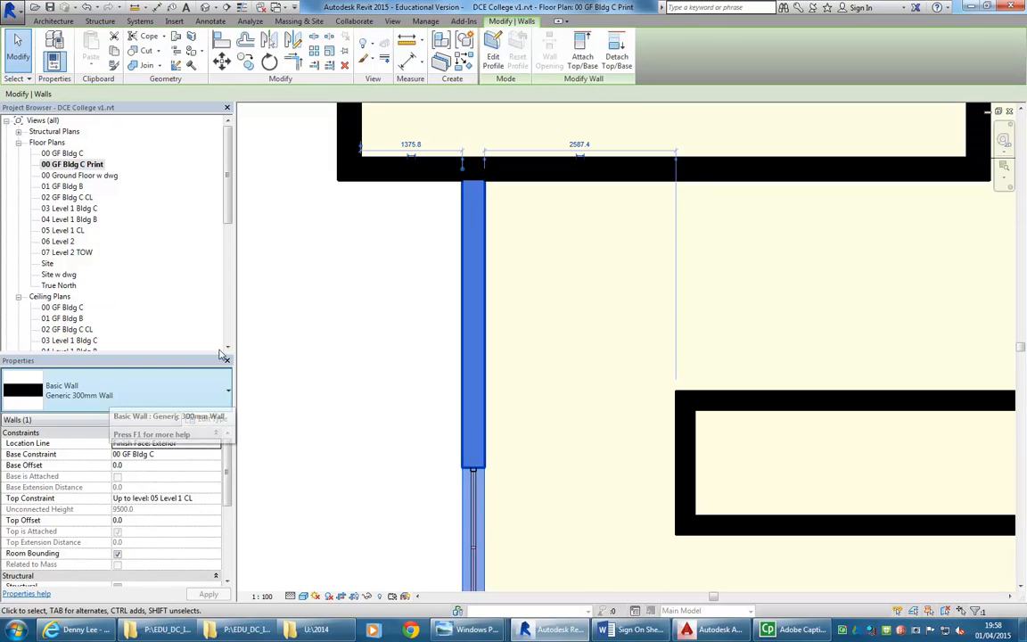
{"action": "left_click", "coordinate": [248, 179]}
{"action": "left_click", "coordinate": [50, 45]}
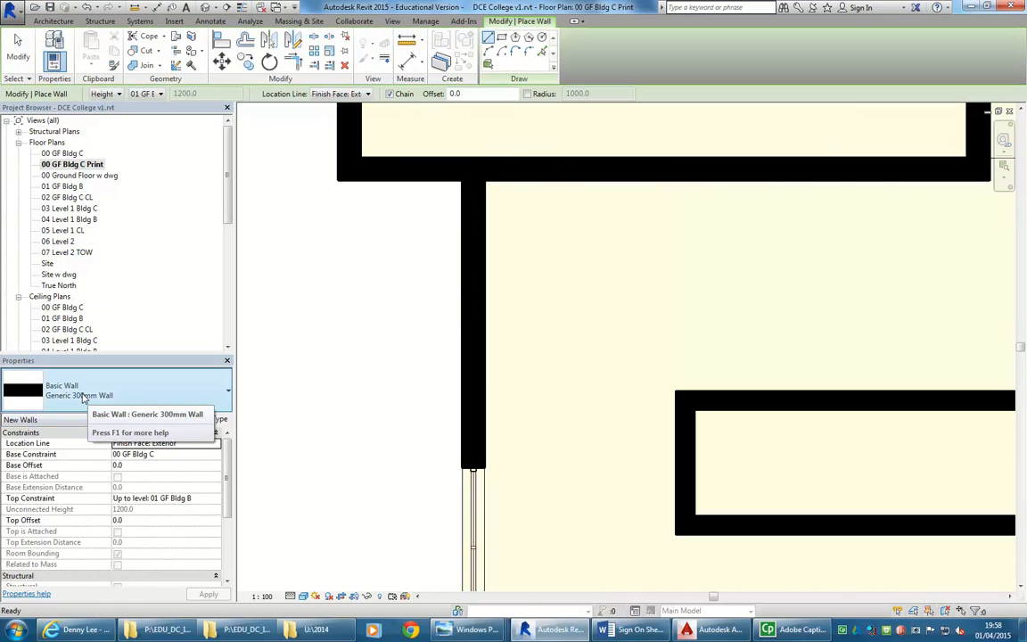
{"action": "left_click", "coordinate": [348, 94]}
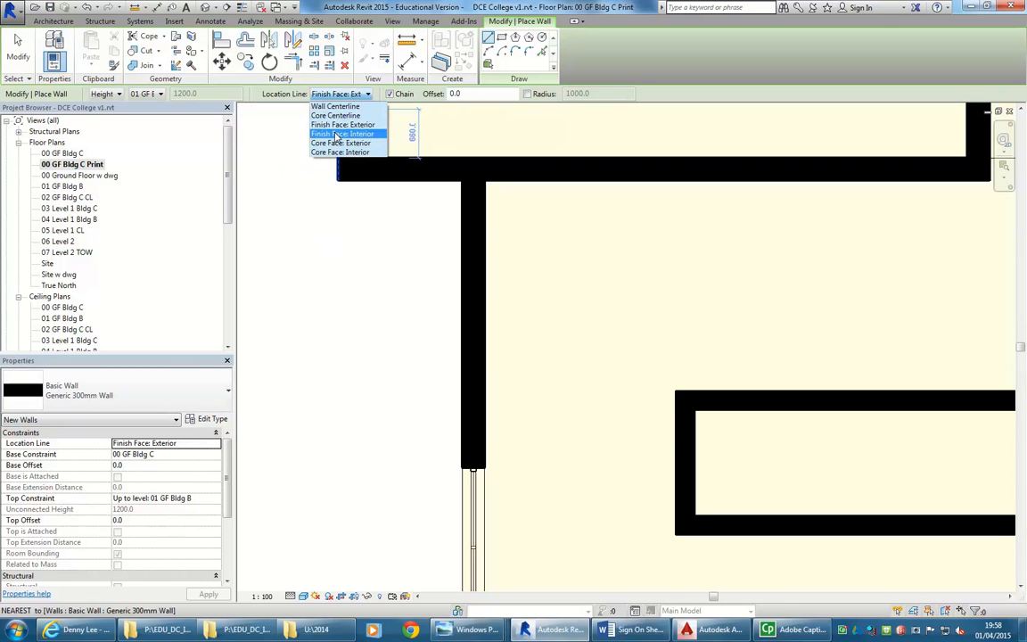
{"action": "left_click", "coordinate": [342, 134]}
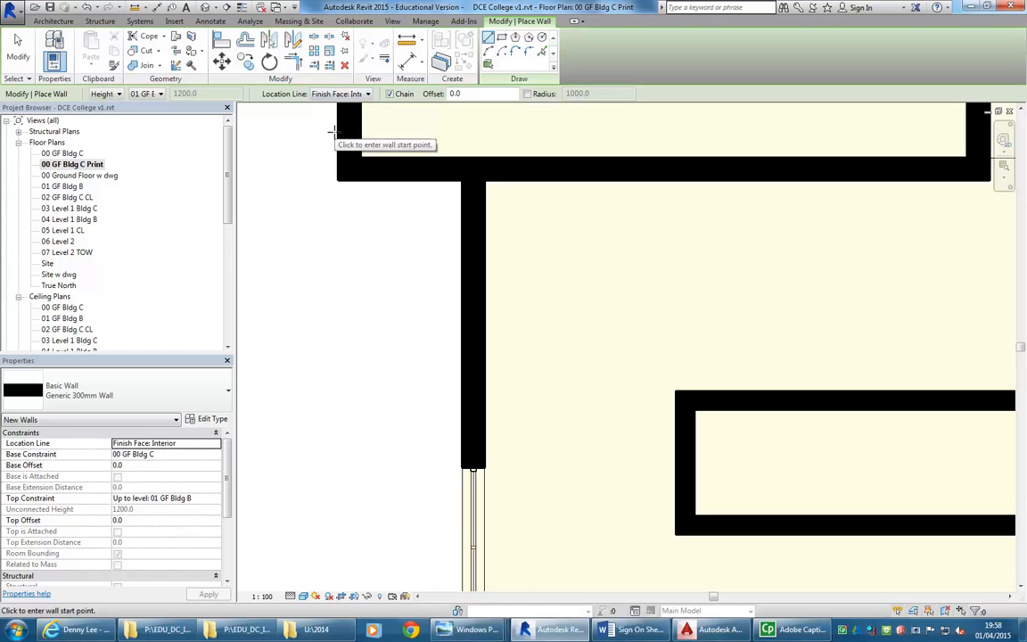
{"action": "left_click", "coordinate": [461, 456]}
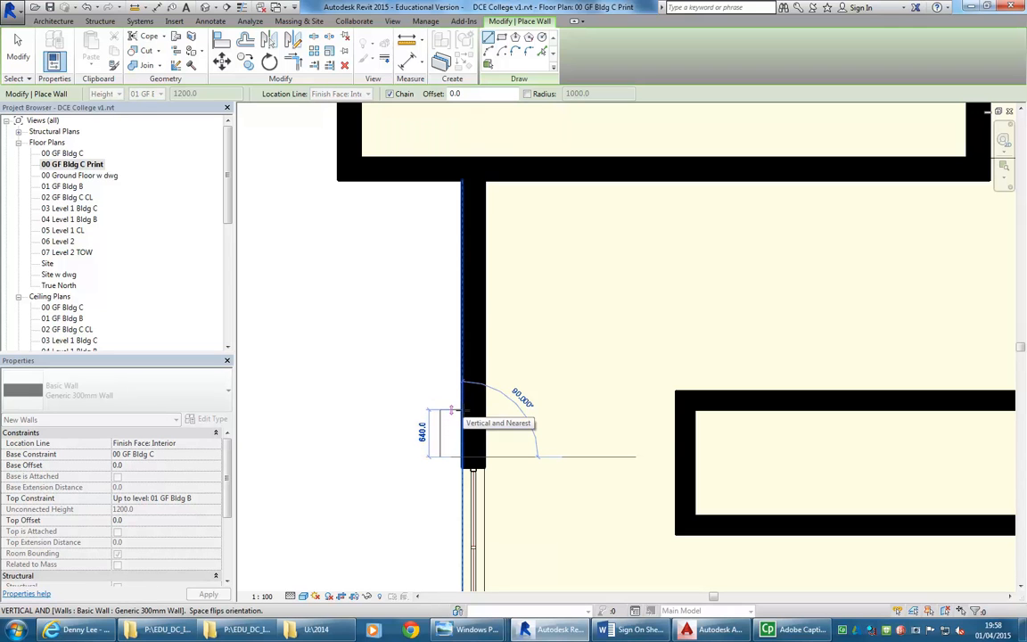
{"action": "left_click", "coordinate": [461, 411]}
{"action": "right_click", "coordinate": [388, 358]}
{"action": "left_click", "coordinate": [404, 367]}
{"action": "right_click", "coordinate": [404, 368]}
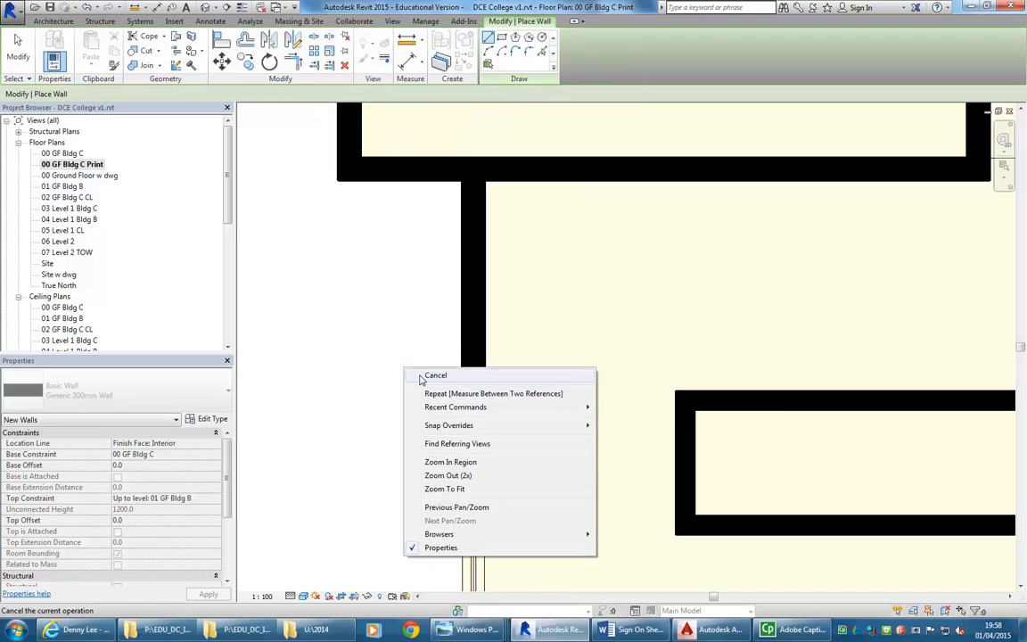
{"action": "left_click", "coordinate": [423, 377]}
Check the main wall's top constraint and set the short pier wall's top constraint to Up to level: 05 Level 1 CL
{"action": "scroll", "coordinate": [413, 467], "scroll_direction": "up", "scroll_amount": 2}
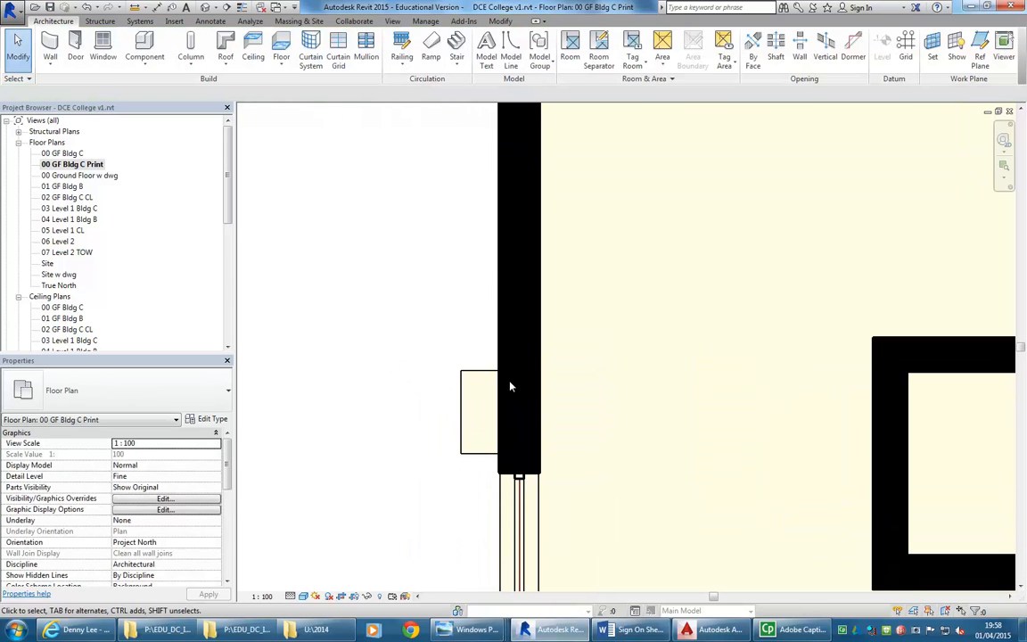
{"action": "left_click", "coordinate": [531, 390]}
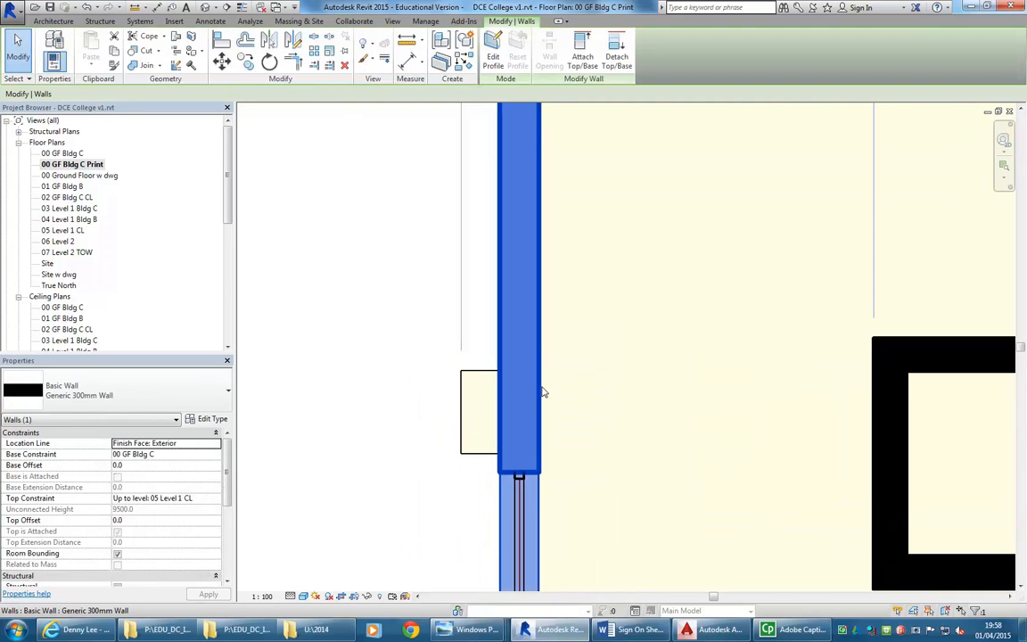
{"action": "left_click", "coordinate": [151, 498]}
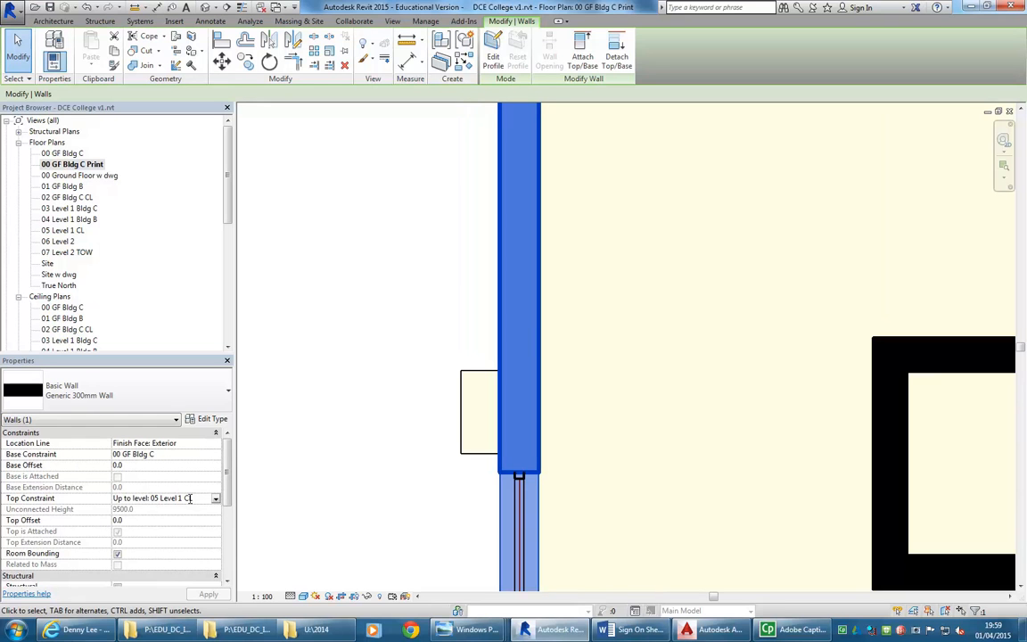
{"action": "left_click", "coordinate": [462, 399]}
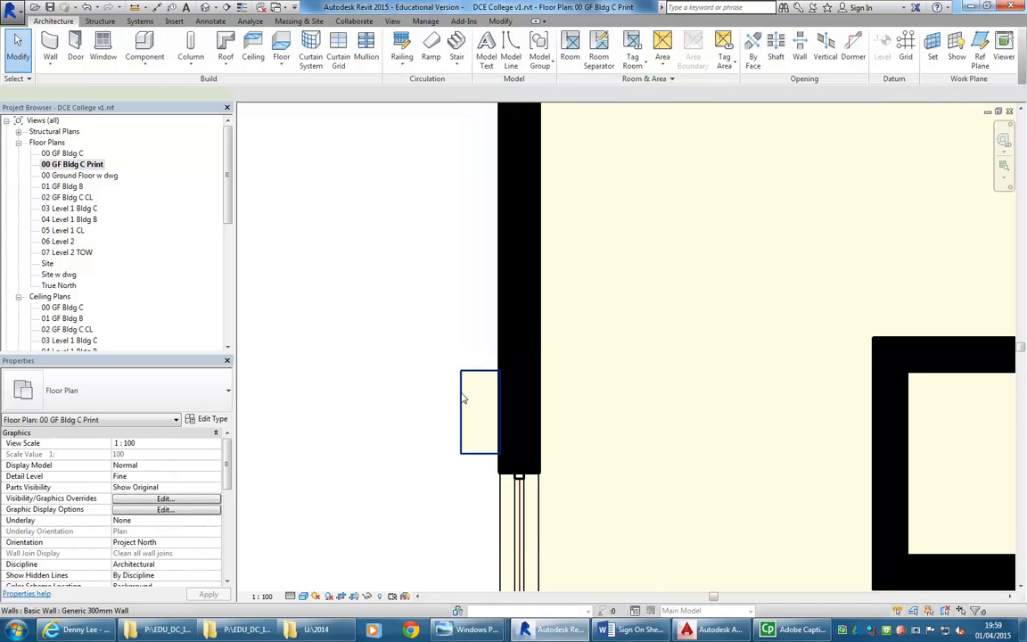
{"action": "left_click", "coordinate": [462, 399]}
{"action": "left_click", "coordinate": [216, 498]}
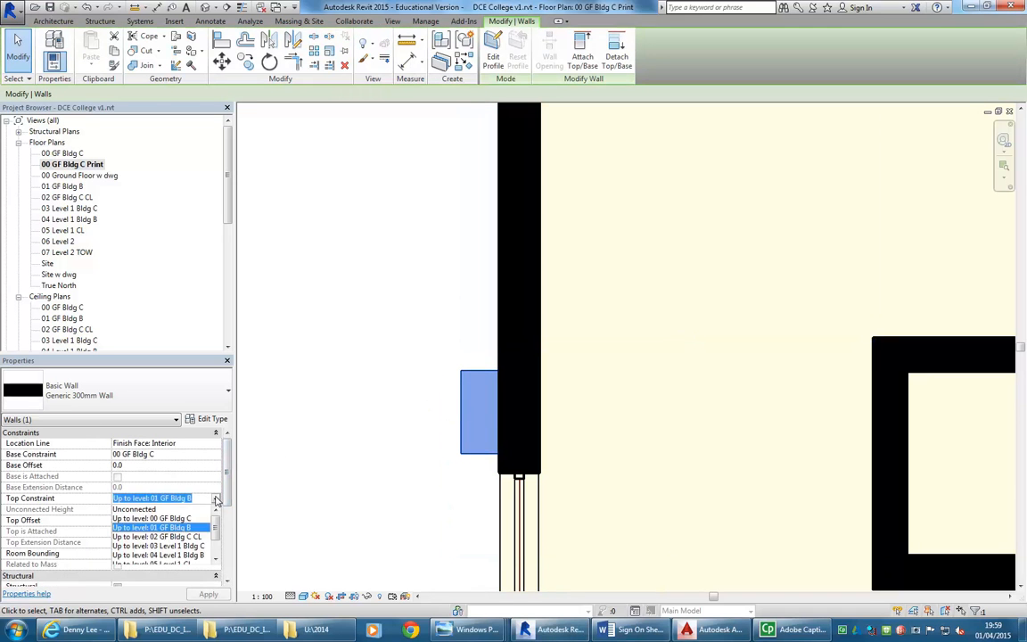
{"action": "left_click", "coordinate": [176, 541]}
{"action": "left_click", "coordinate": [385, 409]}
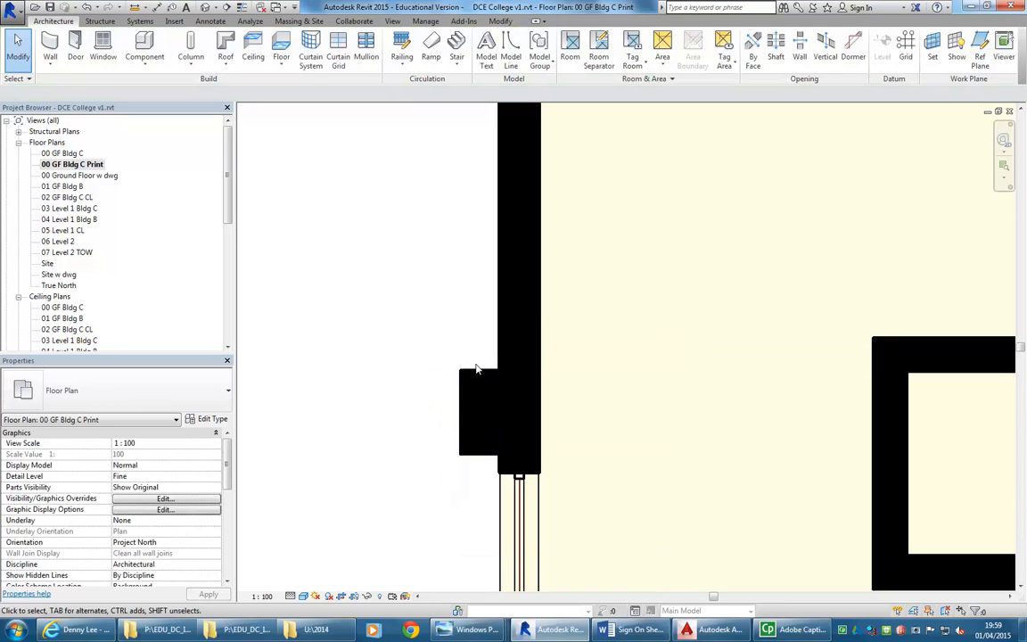
Examine the junction between the short pier and the vertical wing's outer wall
{"action": "scroll", "coordinate": [449, 327], "scroll_direction": "up", "scroll_amount": 2}
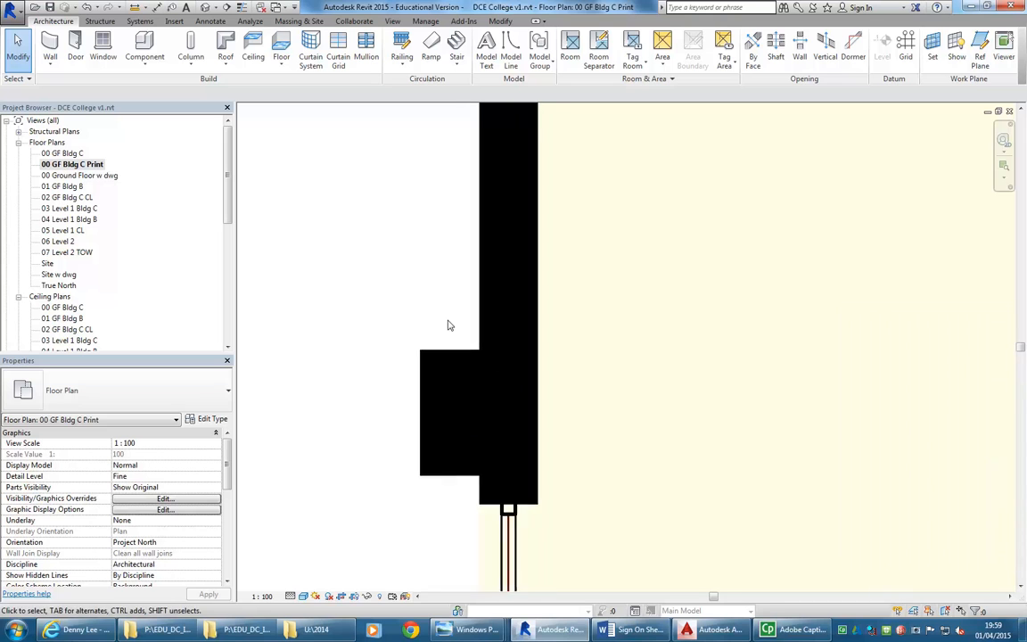
{"action": "scroll", "coordinate": [464, 339], "scroll_direction": "up", "scroll_amount": 1}
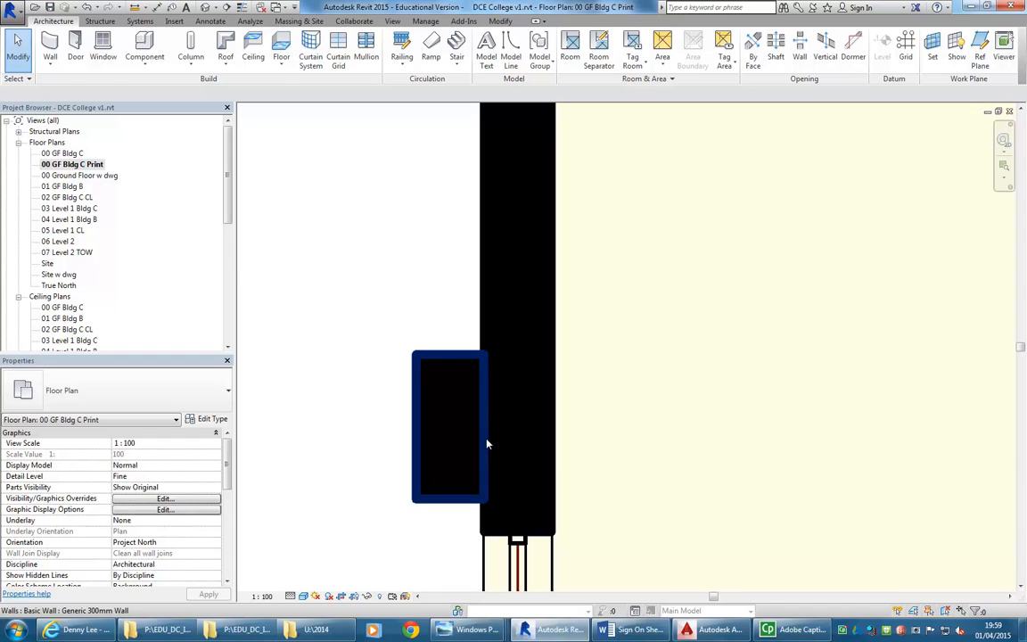
{"action": "left_click", "coordinate": [501, 22]}
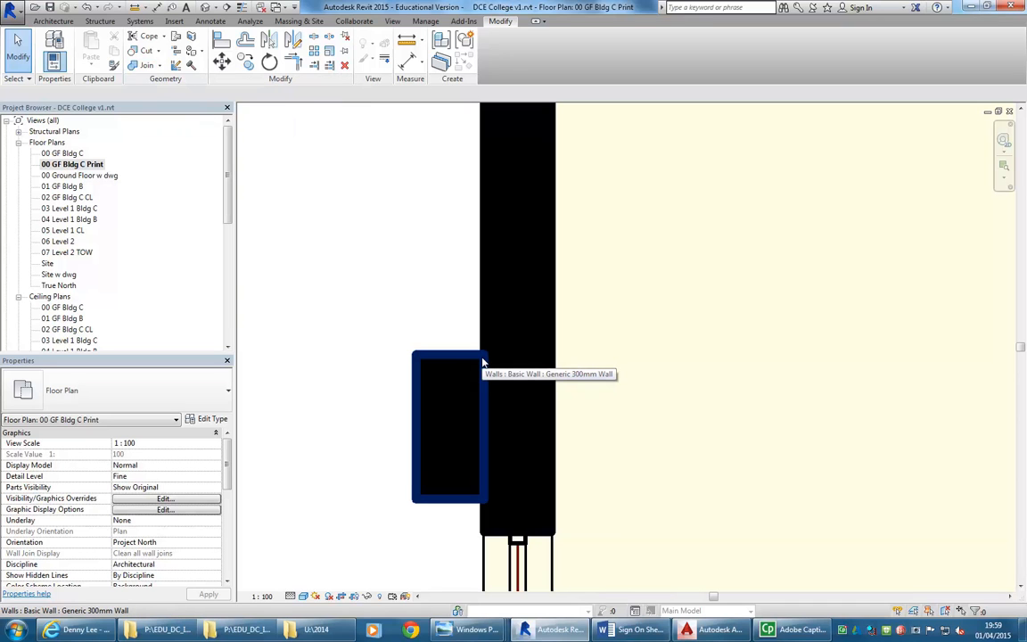
{"action": "scroll", "coordinate": [391, 303], "scroll_direction": "down", "scroll_amount": 1}
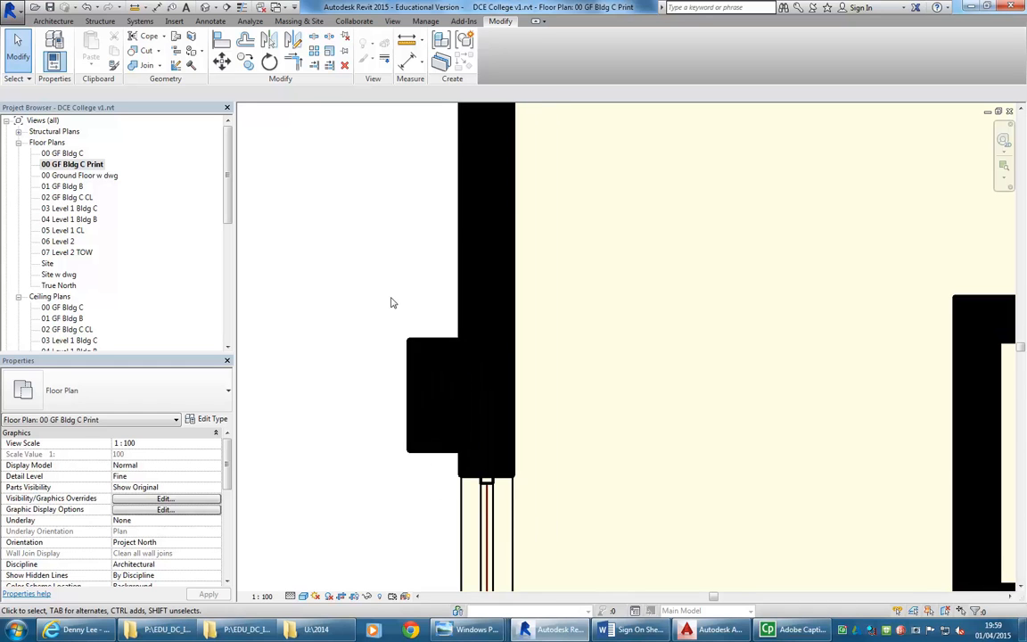
{"action": "scroll", "coordinate": [393, 304], "scroll_direction": "down", "scroll_amount": 3}
{"action": "mouse_move", "coordinate": [399, 310]}
{"action": "middle_mouse_down"}
{"action": "mouse_move", "coordinate": [408, 441]}
{"action": "mouse_move", "coordinate": [397, 342]}
{"action": "mouse_move", "coordinate": [405, 308]}
{"action": "mouse_move", "coordinate": [413, 308]}
{"action": "middle_mouse_up"}
{"action": "scroll", "coordinate": [365, 292], "scroll_direction": "down", "scroll_amount": 2}
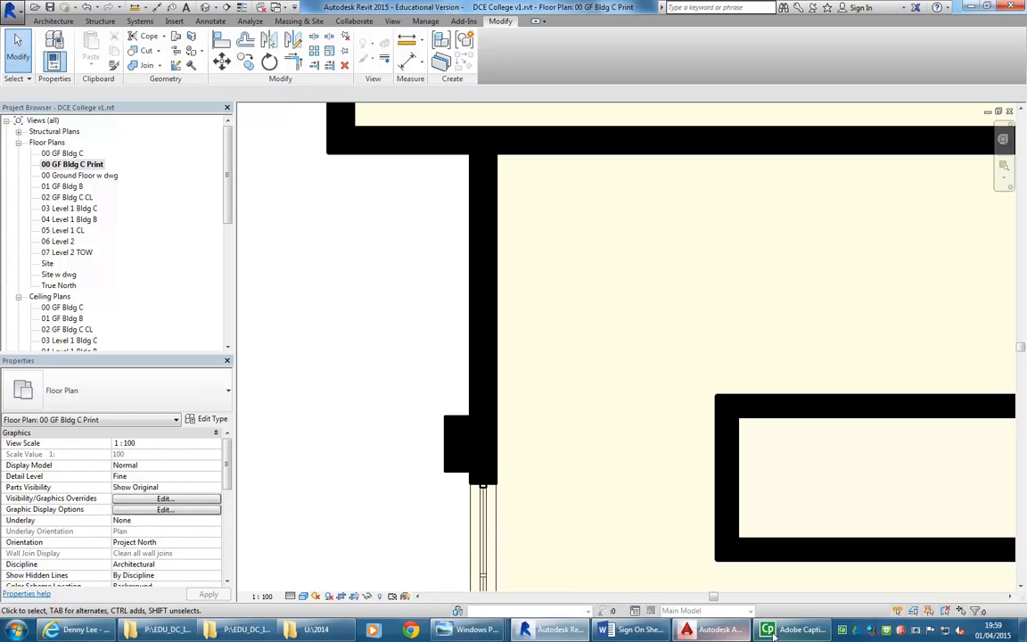
Inspect the brick pier beside the porch in the site photo 2015-02-19 15.11.09.jpg and work out 4 × 240 in Calculator
{"action": "mouse_move", "coordinate": [471, 626]}
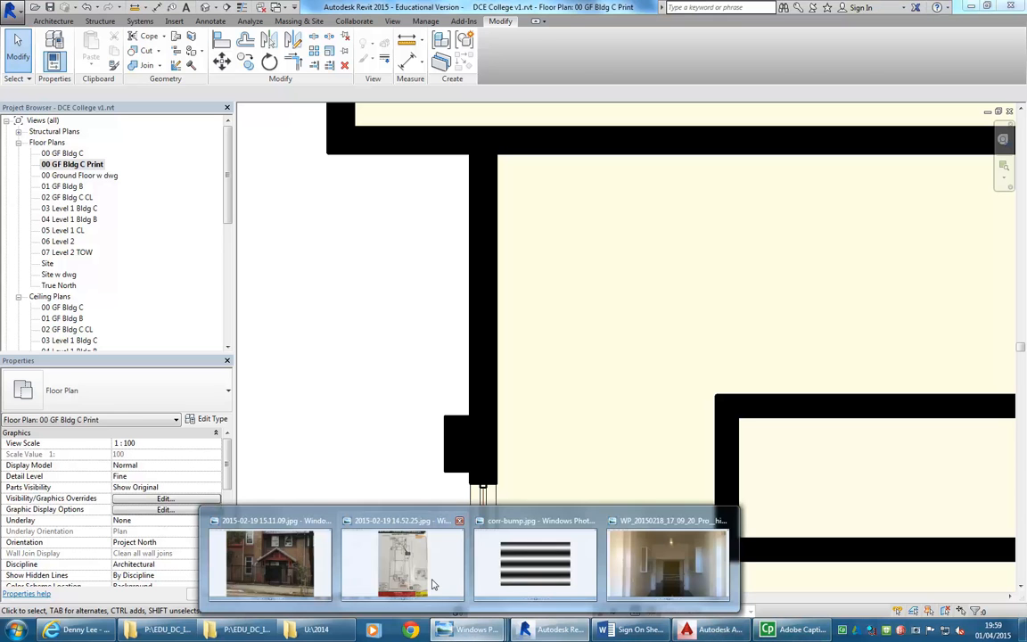
{"action": "left_click", "coordinate": [276, 568]}
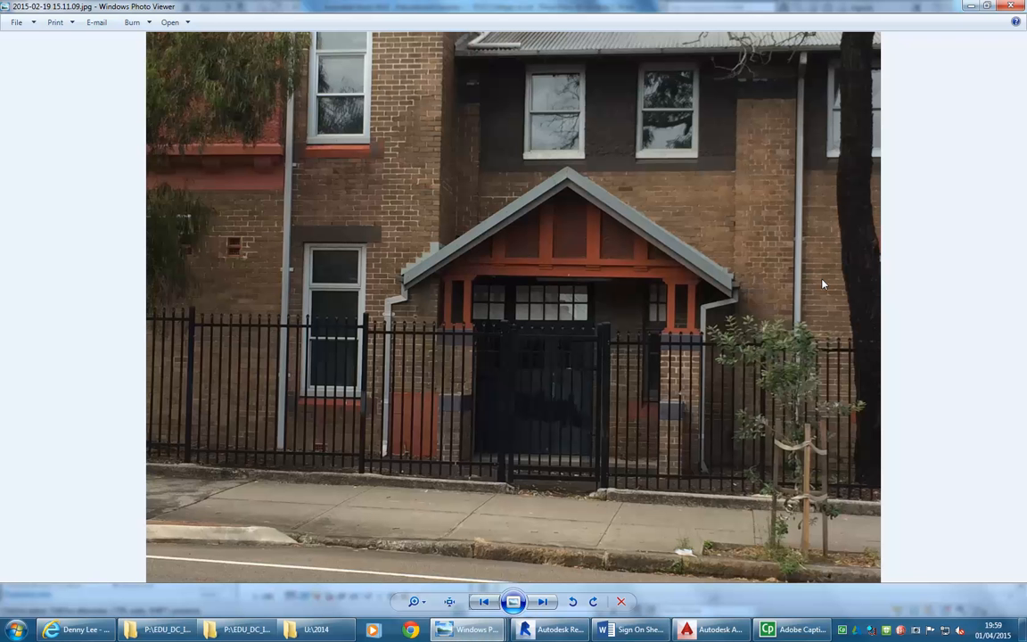
{"action": "scroll", "coordinate": [822, 284], "scroll_direction": "up", "scroll_amount": 4}
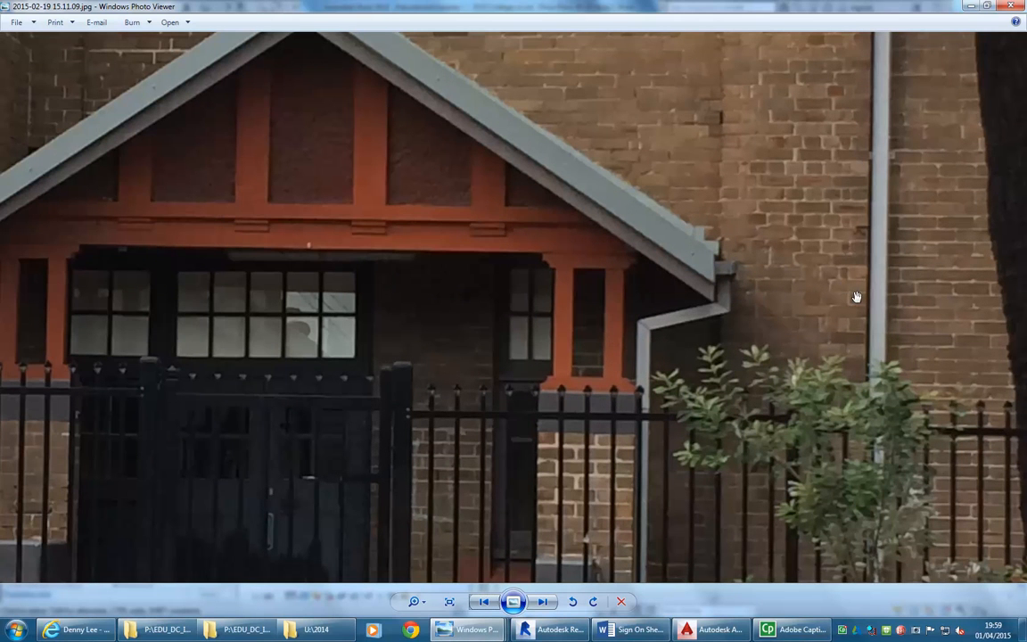
{"action": "left_click", "coordinate": [16, 629]}
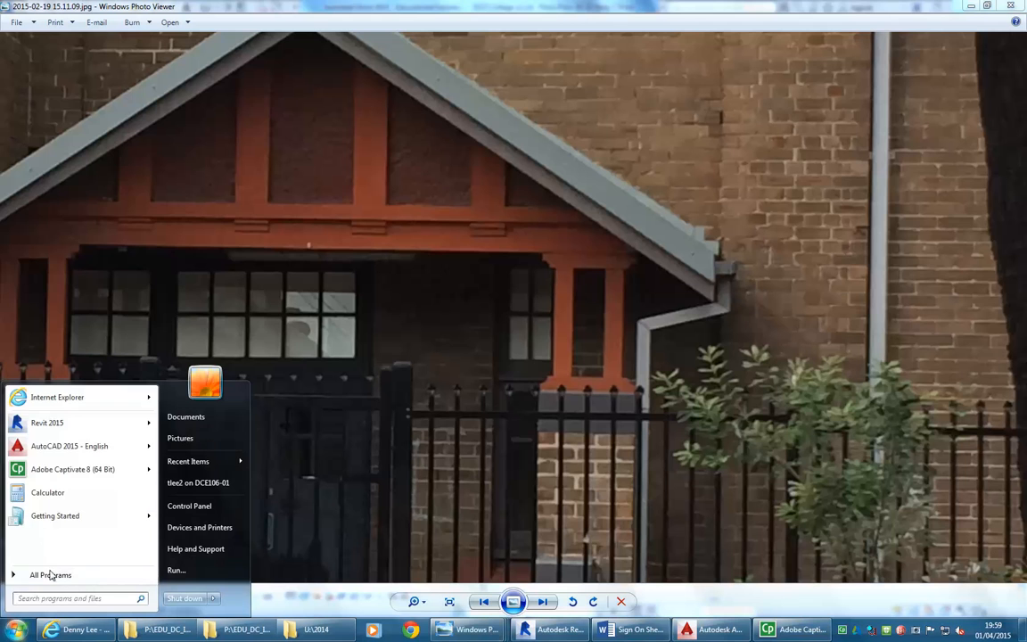
{"action": "left_click", "coordinate": [52, 491]}
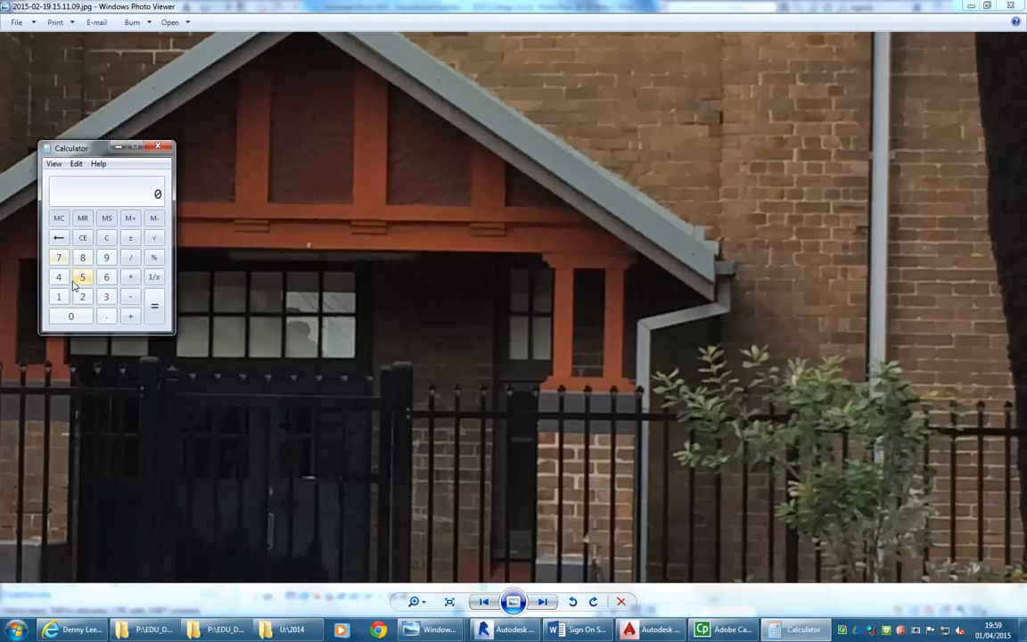
{"action": "left_click", "coordinate": [59, 277]}
{"action": "left_click", "coordinate": [130, 277]}
{"action": "left_click", "coordinate": [81, 300]}
{"action": "left_click", "coordinate": [58, 277]}
{"action": "left_click", "coordinate": [71, 316]}
{"action": "left_click", "coordinate": [155, 306]}
Return to Revit and set the short pier wall's length to 960 mm
{"action": "left_click", "coordinate": [503, 630]}
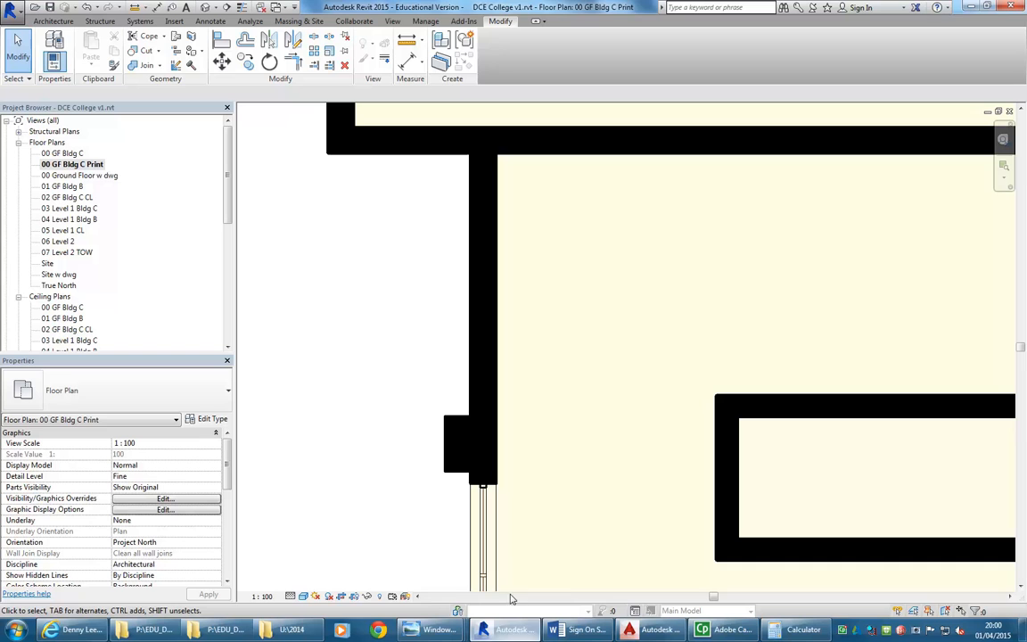
{"action": "left_click", "coordinate": [446, 430]}
{"action": "scroll", "coordinate": [437, 482], "scroll_direction": "up", "scroll_amount": 1}
{"action": "middle_click_drag", "start_coordinate": [442, 485], "coordinate": [464, 480]}
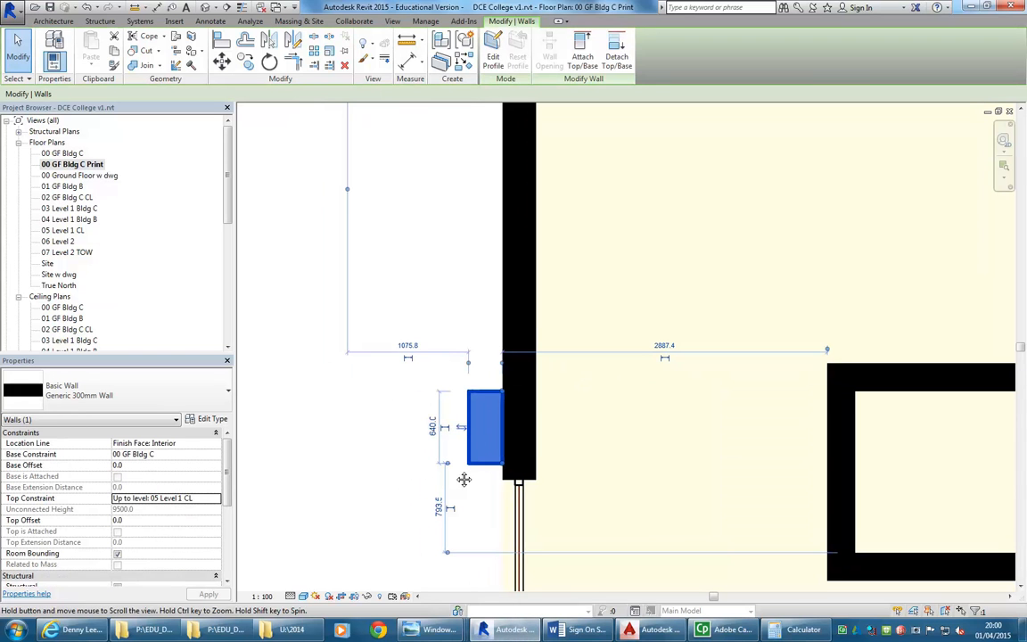
{"action": "left_click", "coordinate": [432, 428]}
{"action": "type", "text": "960"}
{"action": "key", "text": "Return"}
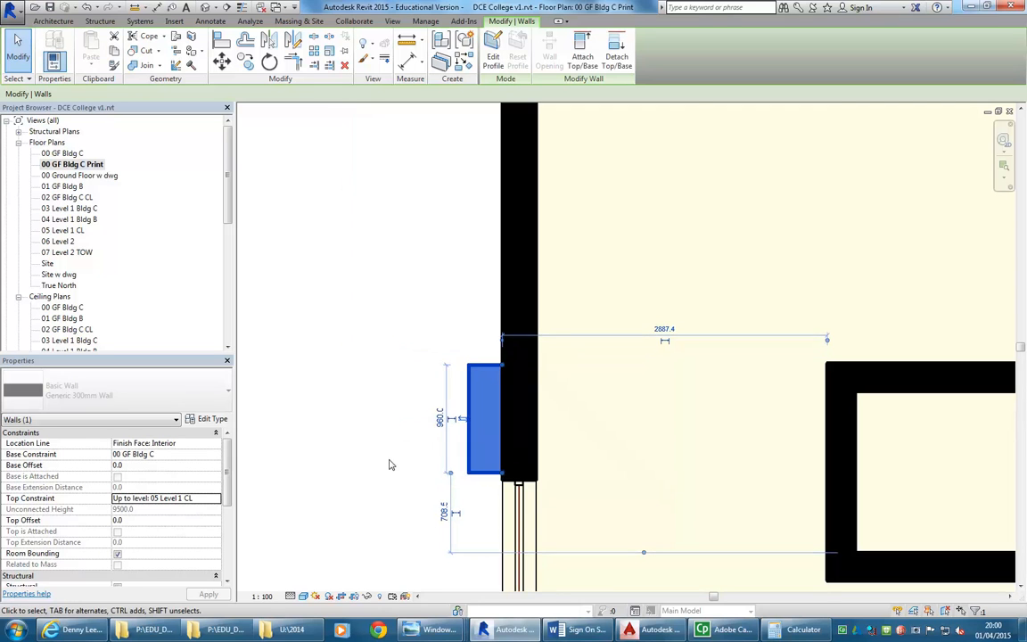
{"action": "left_click", "coordinate": [362, 312]}
{"action": "scroll", "coordinate": [362, 312], "scroll_direction": "down", "scroll_amount": 2}
{"action": "middle_click_drag", "start_coordinate": [362, 312], "coordinate": [434, 401]}
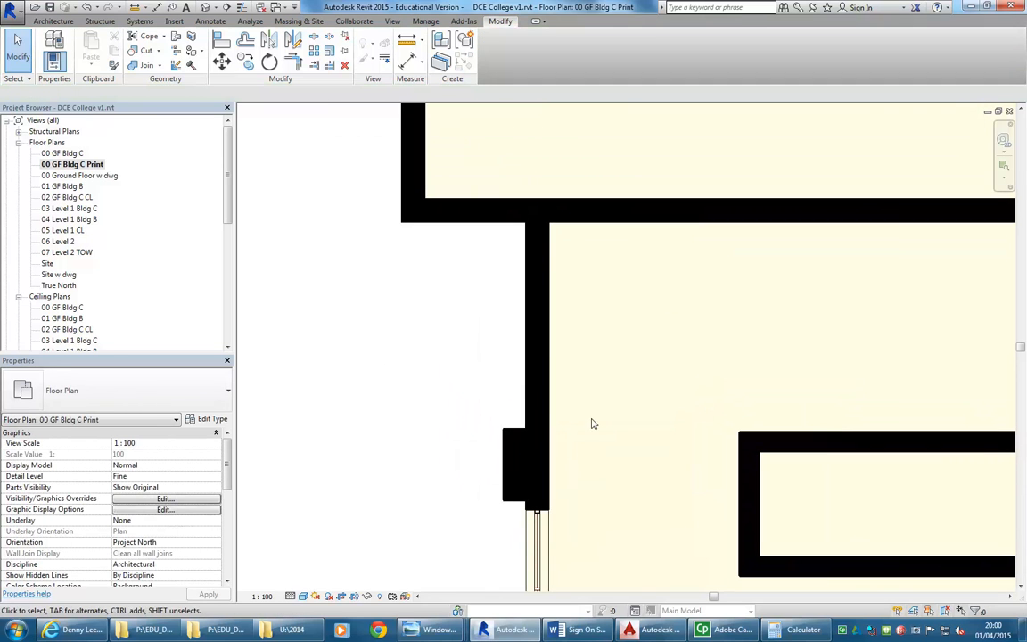
{"action": "middle_click_drag", "start_coordinate": [452, 377], "coordinate": [426, 394]}
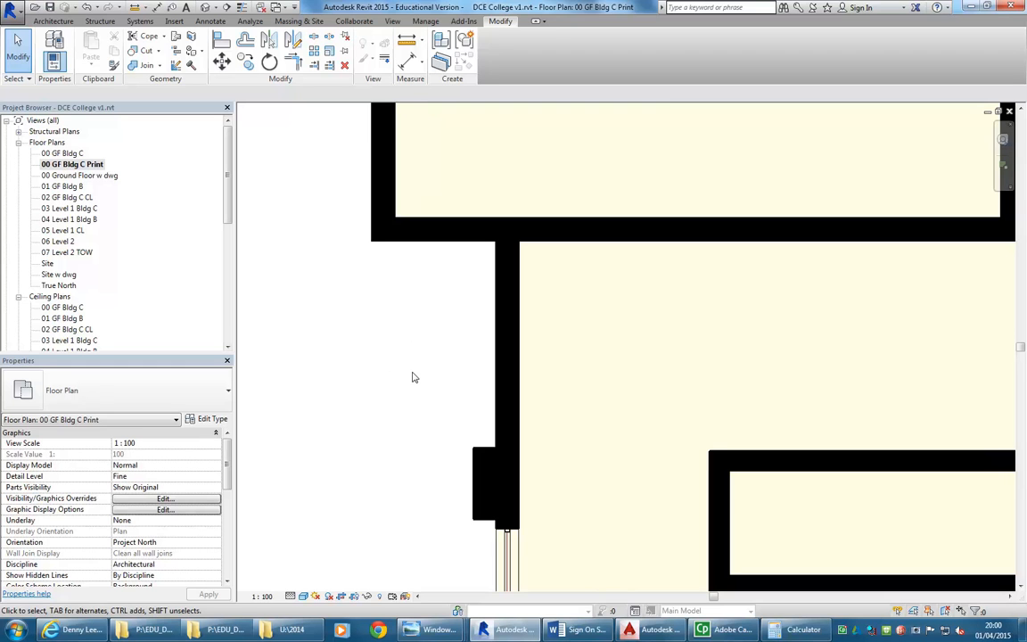
Start a roof by footprint and move its base level to 02 GF Bldg C CL
{"action": "left_click", "coordinate": [54, 21]}
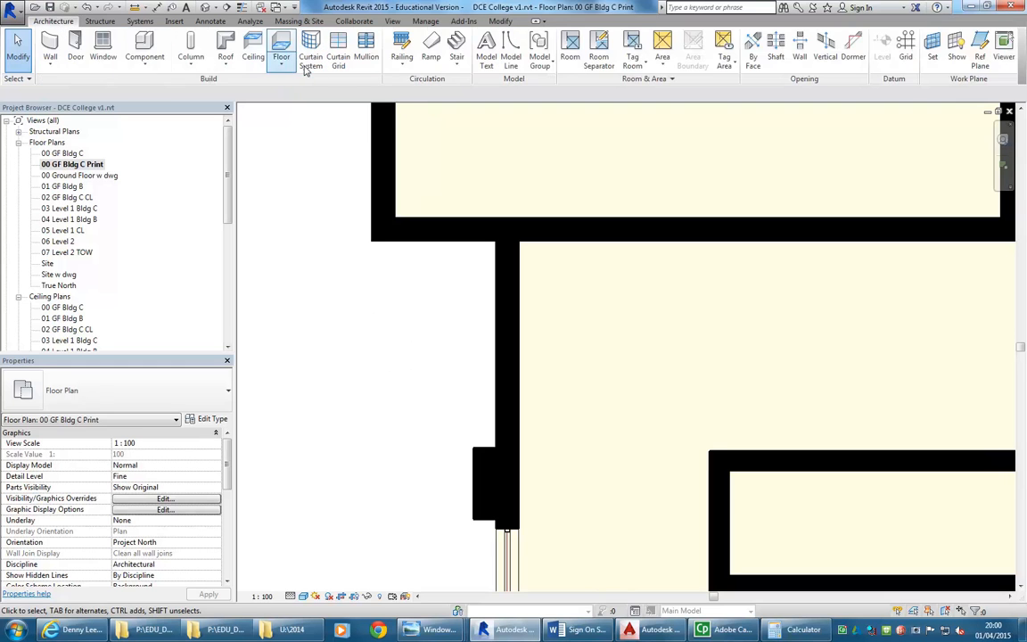
{"action": "left_click", "coordinate": [225, 63]}
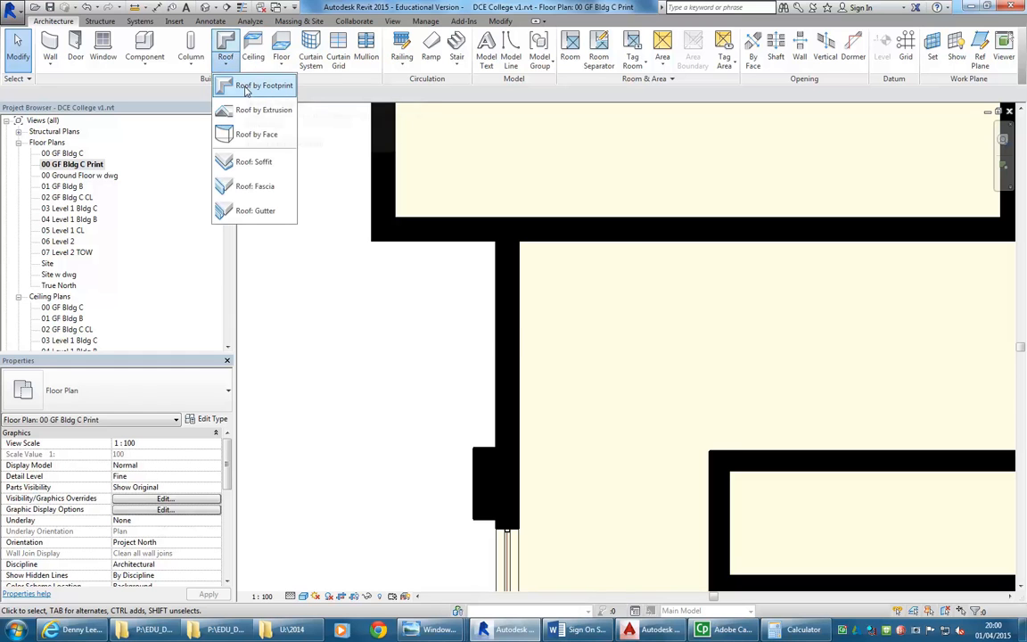
{"action": "left_click", "coordinate": [259, 86]}
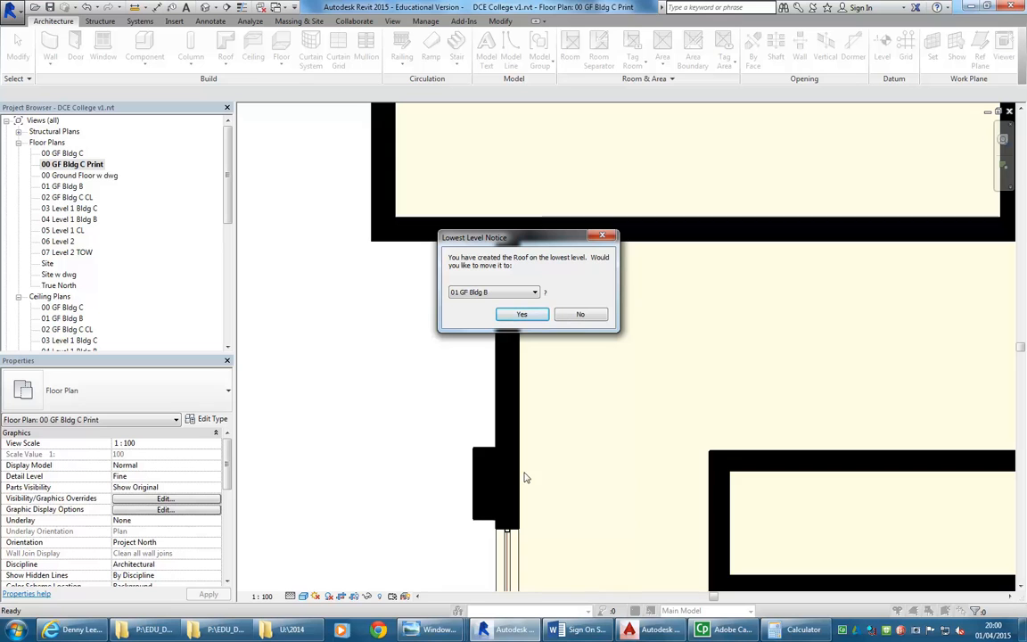
{"action": "left_click", "coordinate": [530, 294]}
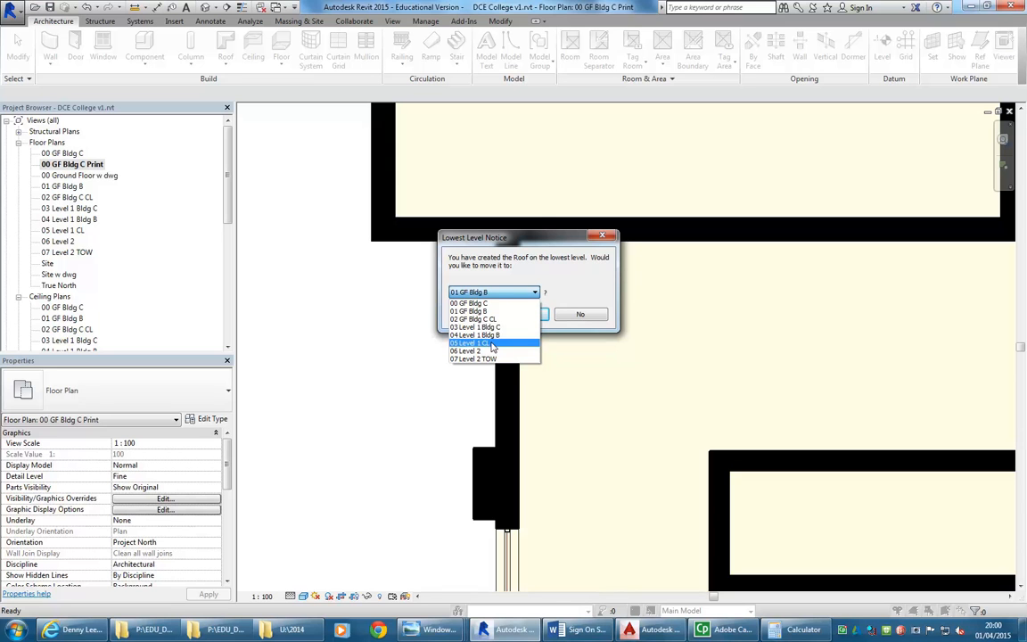
{"action": "left_click", "coordinate": [492, 293]}
{"action": "left_click", "coordinate": [487, 319]}
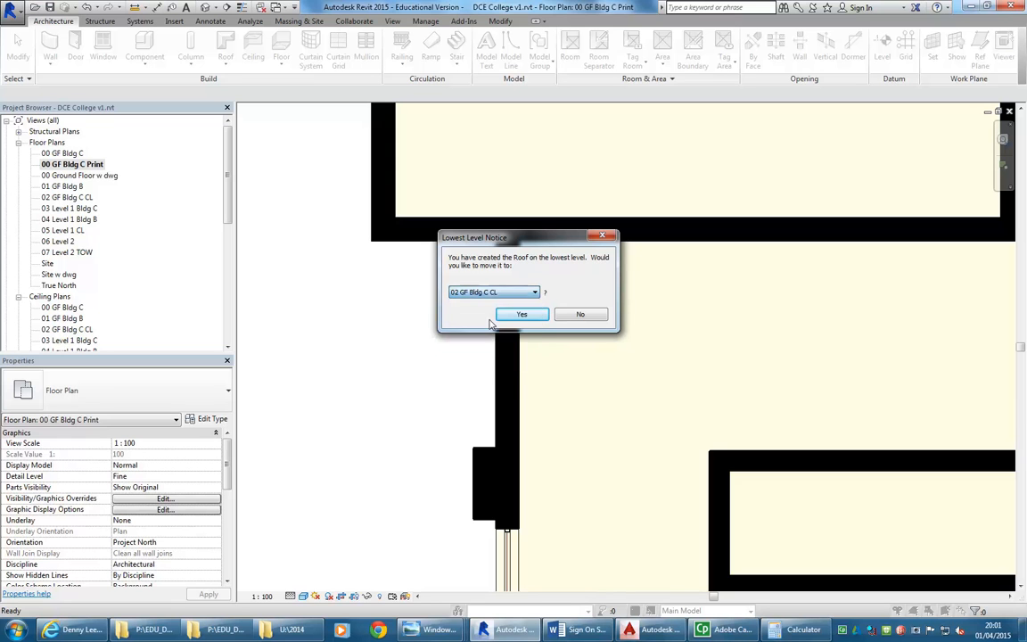
{"action": "left_click", "coordinate": [495, 295]}
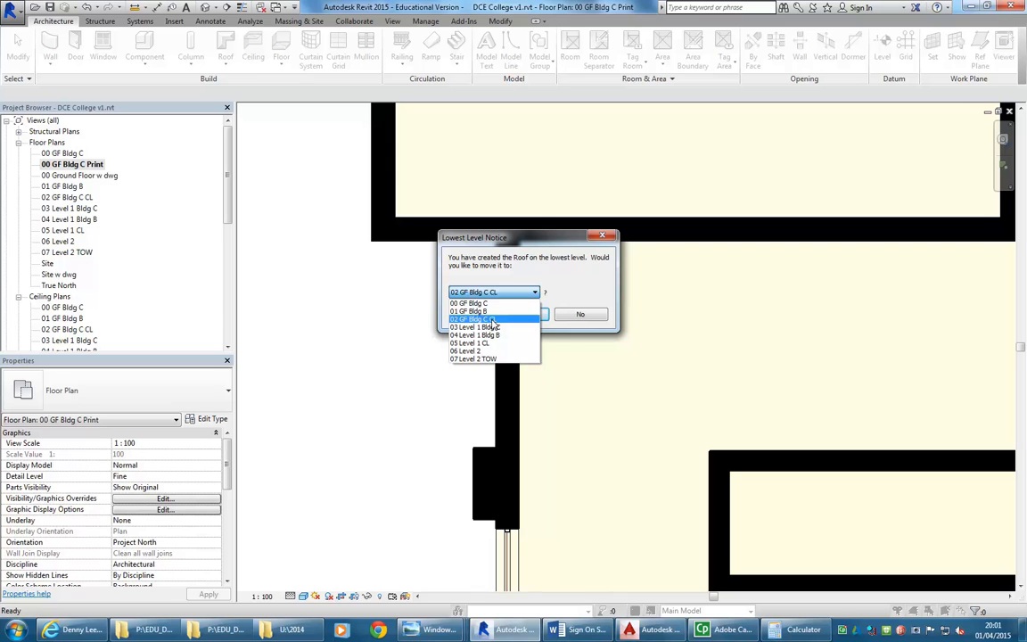
{"action": "left_click", "coordinate": [492, 319]}
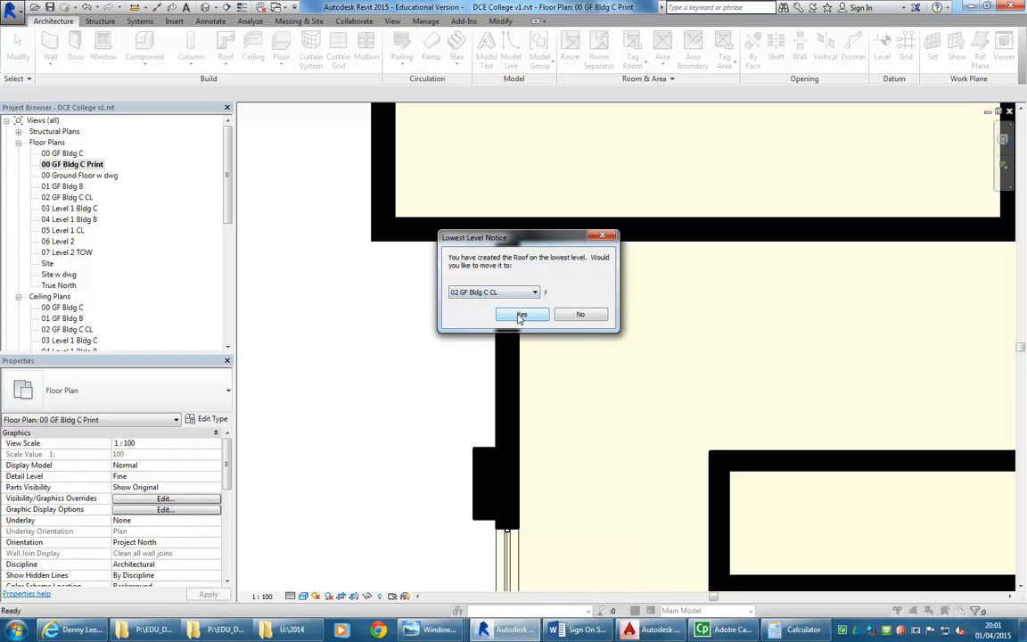
{"action": "left_click", "coordinate": [522, 315]}
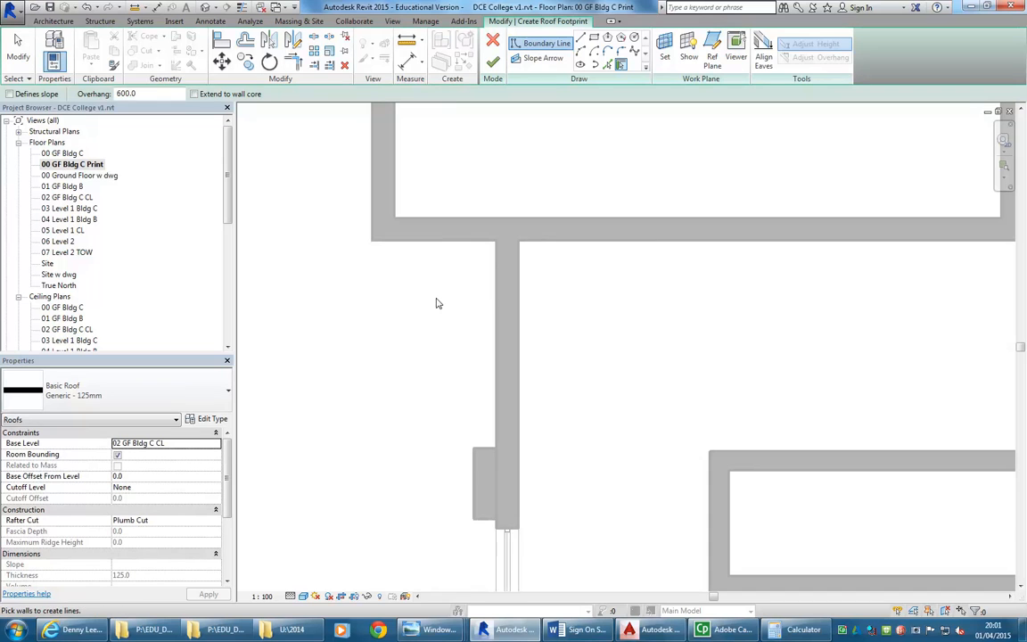
Check the porch in the site photo 2015-02-19 15.11.09.jpg, and trace the wing's lower outer wall face in Revit as a roof boundary line with zero offset
{"action": "scroll", "coordinate": [473, 189], "scroll_direction": "down", "scroll_amount": 1}
{"action": "middle_click_drag", "start_coordinate": [473, 189], "coordinate": [526, 206]}
{"action": "middle_click_drag", "start_coordinate": [581, 188], "coordinate": [593, 201]}
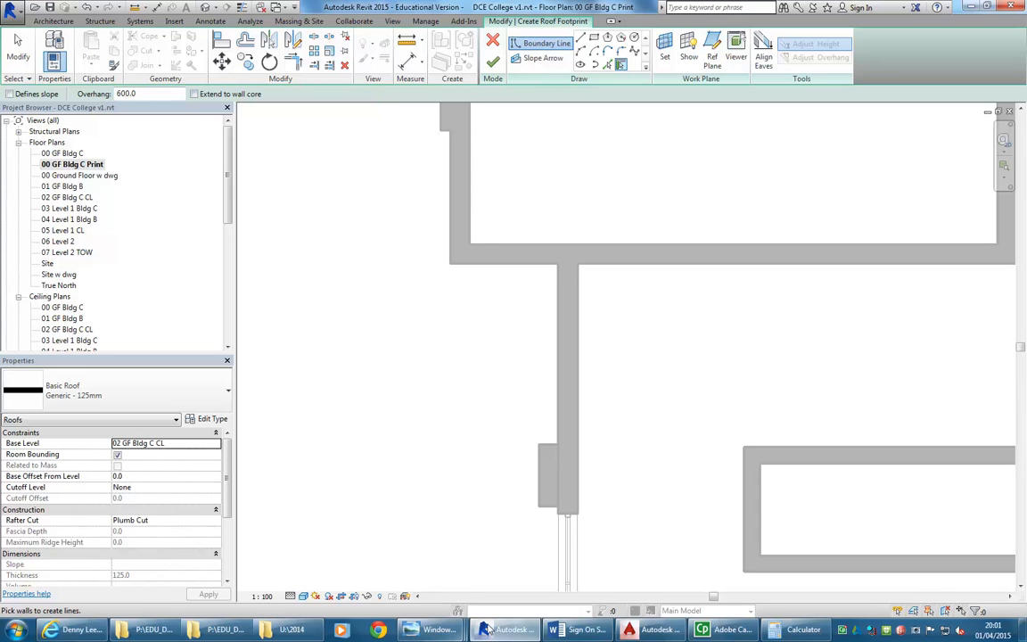
{"action": "mouse_move", "coordinate": [437, 630]}
{"action": "left_click", "coordinate": [214, 567]}
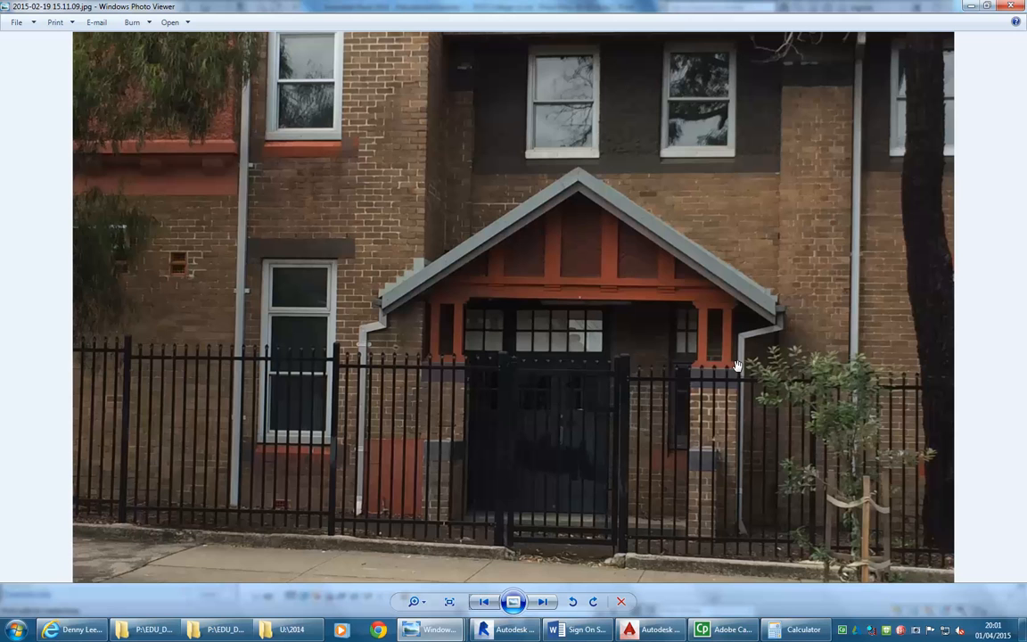
{"action": "left_click", "coordinate": [973, 7]}
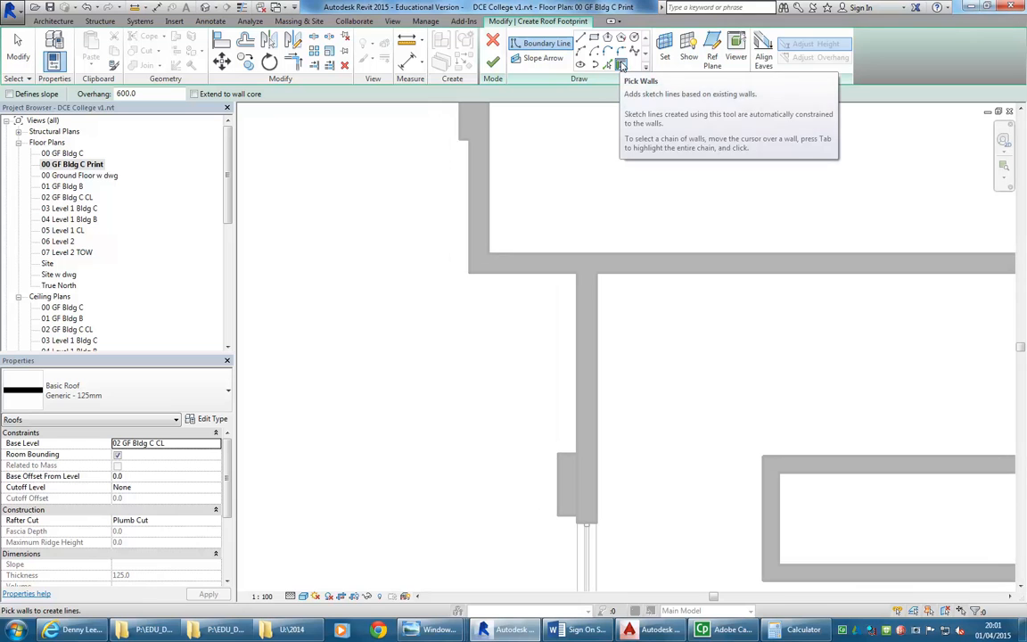
{"action": "left_click", "coordinate": [608, 67]}
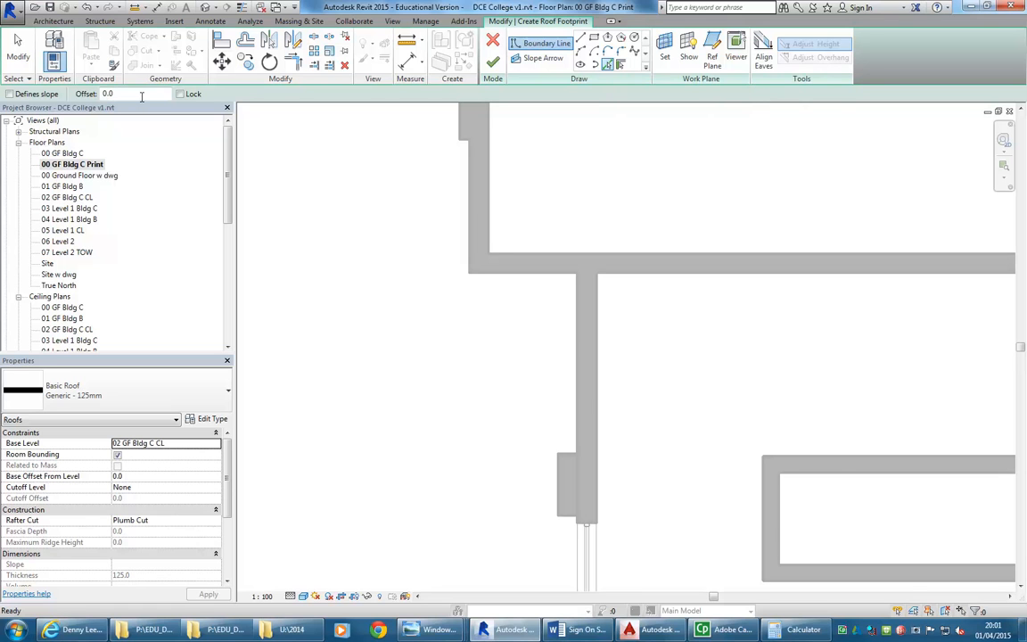
{"action": "left_click", "coordinate": [529, 281]}
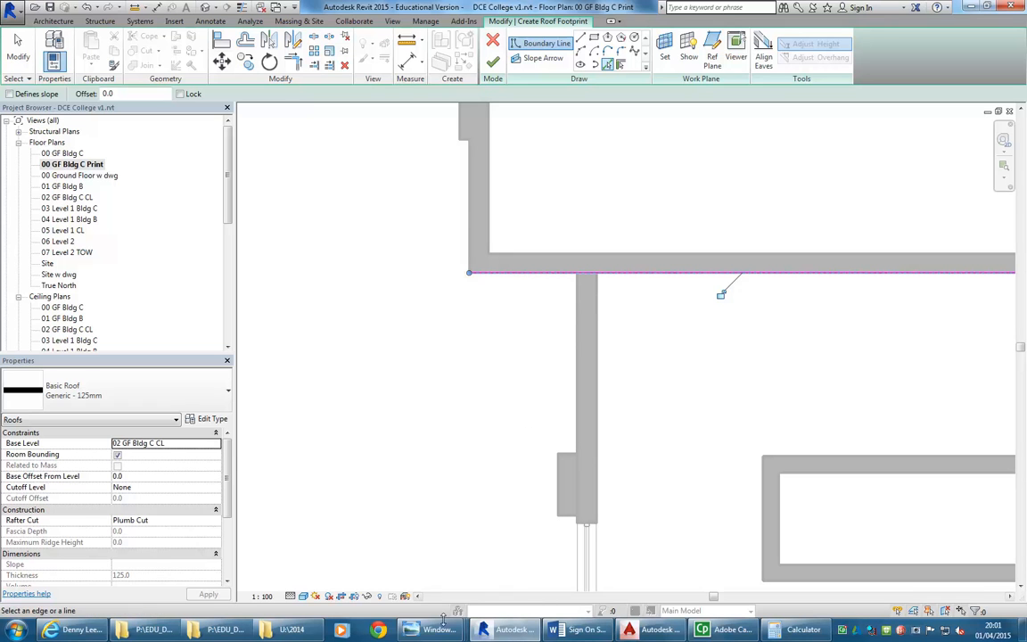
Inspect in the site photo 2015-02-19 15.11.09.jpg how the porch roof's eave laps past the wing's corner, and return to Revit
{"action": "mouse_move", "coordinate": [436, 630]}
{"action": "left_click", "coordinate": [229, 563]}
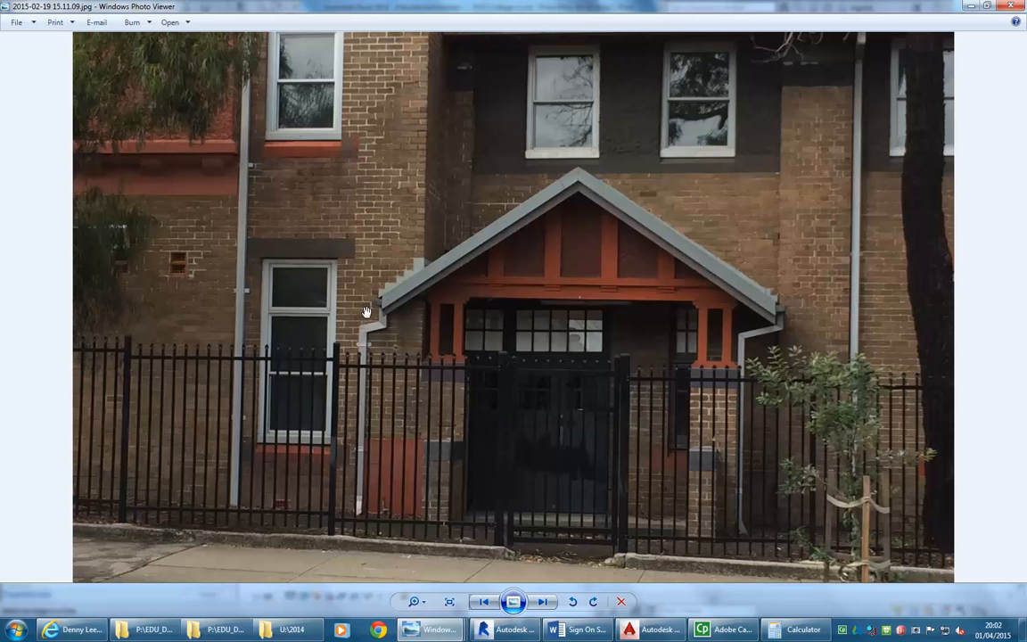
{"action": "scroll", "coordinate": [366, 312], "scroll_direction": "up", "scroll_amount": 2}
{"action": "scroll", "coordinate": [426, 335], "scroll_direction": "down", "scroll_amount": 3}
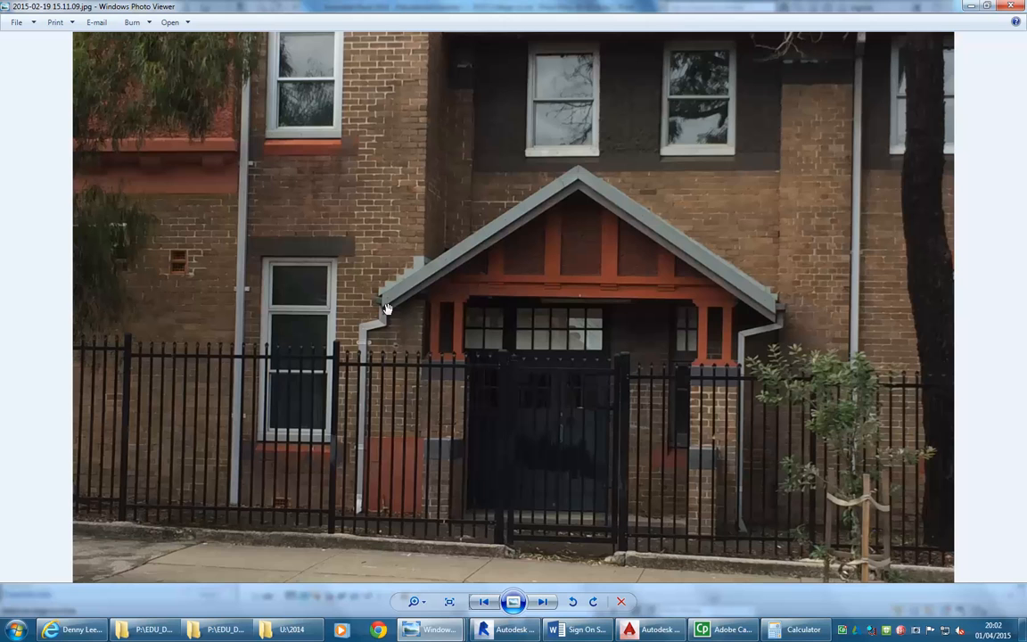
{"action": "left_click_drag", "start_coordinate": [507, 194], "coordinate": [507, 349]}
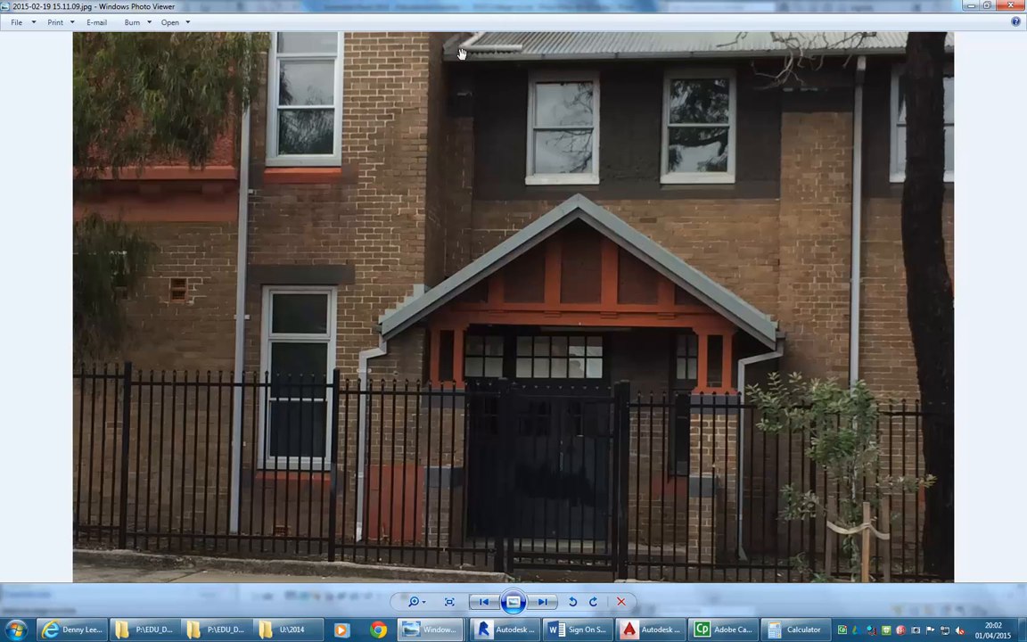
{"action": "left_click", "coordinate": [969, 6]}
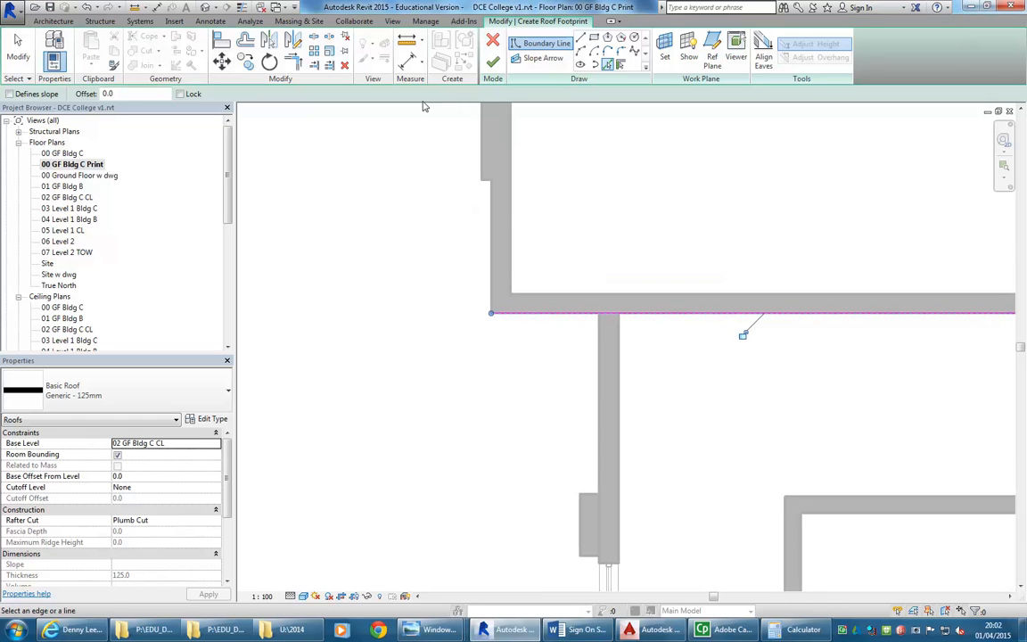
Add a boundary line offset 600 mm inward from the wing's lower wall face and stretch its end outward beyond the outer wall
{"action": "left_click", "coordinate": [581, 39]}
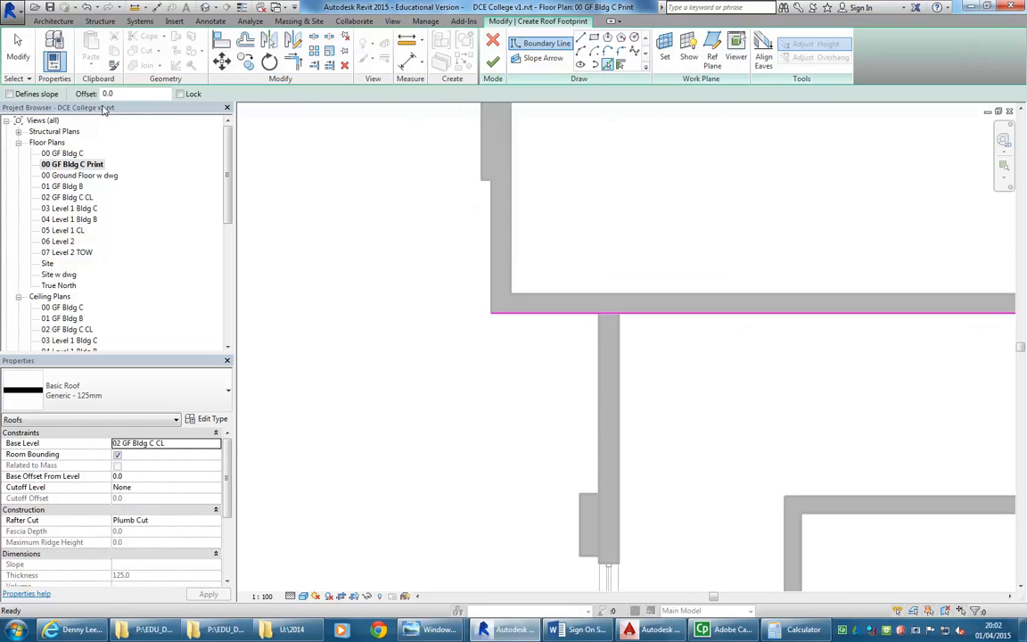
{"action": "type", "text": "600"}
{"action": "key", "text": "Return"}
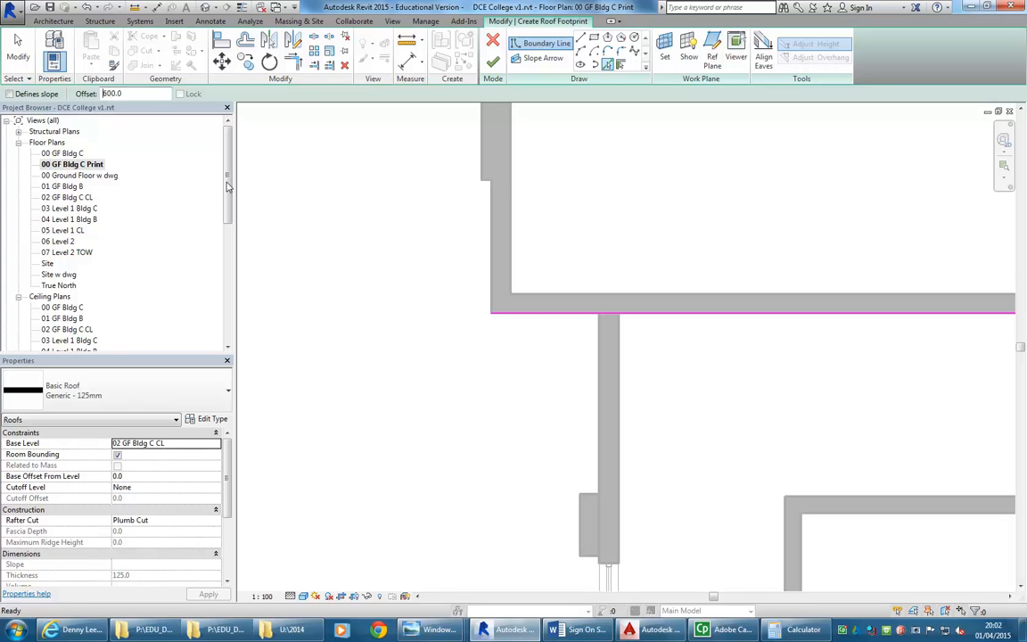
{"action": "left_click", "coordinate": [535, 316]}
{"action": "right_click", "coordinate": [550, 276]}
{"action": "left_click", "coordinate": [563, 291]}
{"action": "right_click", "coordinate": [591, 234]}
{"action": "left_click", "coordinate": [624, 240]}
{"action": "left_click", "coordinate": [525, 276]}
{"action": "left_click_drag", "start_coordinate": [493, 275], "coordinate": [401, 273]}
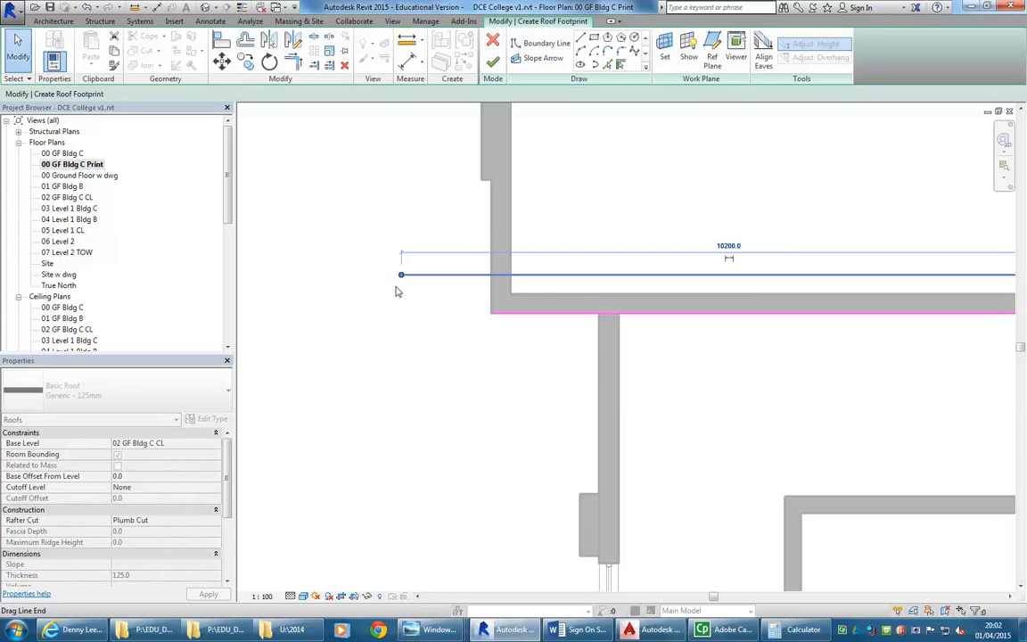
{"action": "left_click", "coordinate": [394, 247]}
{"action": "scroll", "coordinate": [395, 256], "scroll_direction": "up", "scroll_amount": 1}
{"action": "middle_click_drag", "start_coordinate": [395, 257], "coordinate": [396, 283]}
Trace the wing's vertical outer wall face as a boundary line and trim it into corners with the offset line and the lower wall line
{"action": "left_click", "coordinate": [607, 64]}
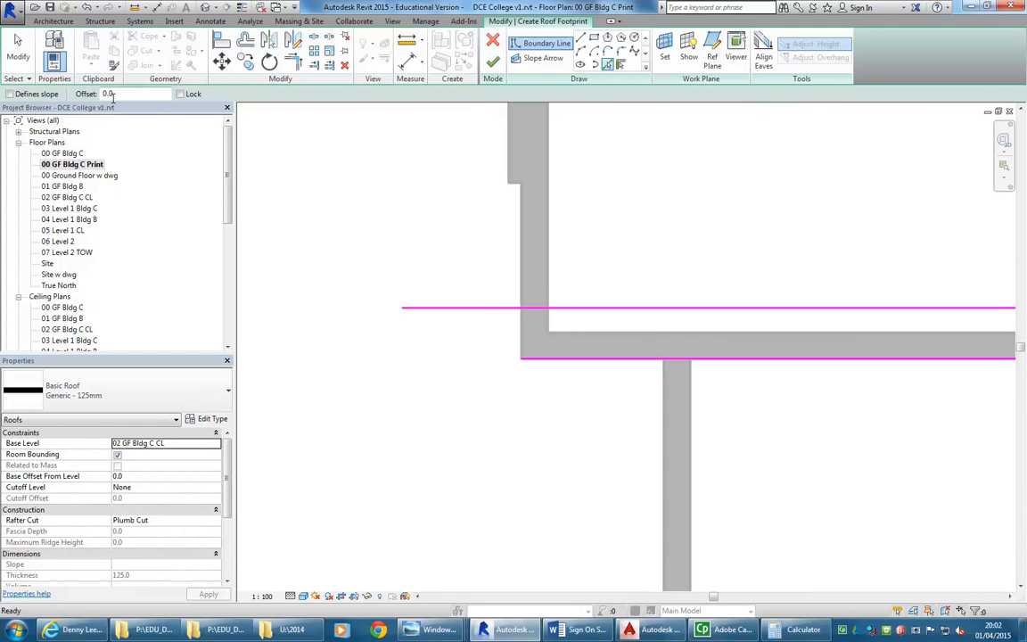
{"action": "scroll", "coordinate": [467, 376], "scroll_direction": "up", "scroll_amount": 2}
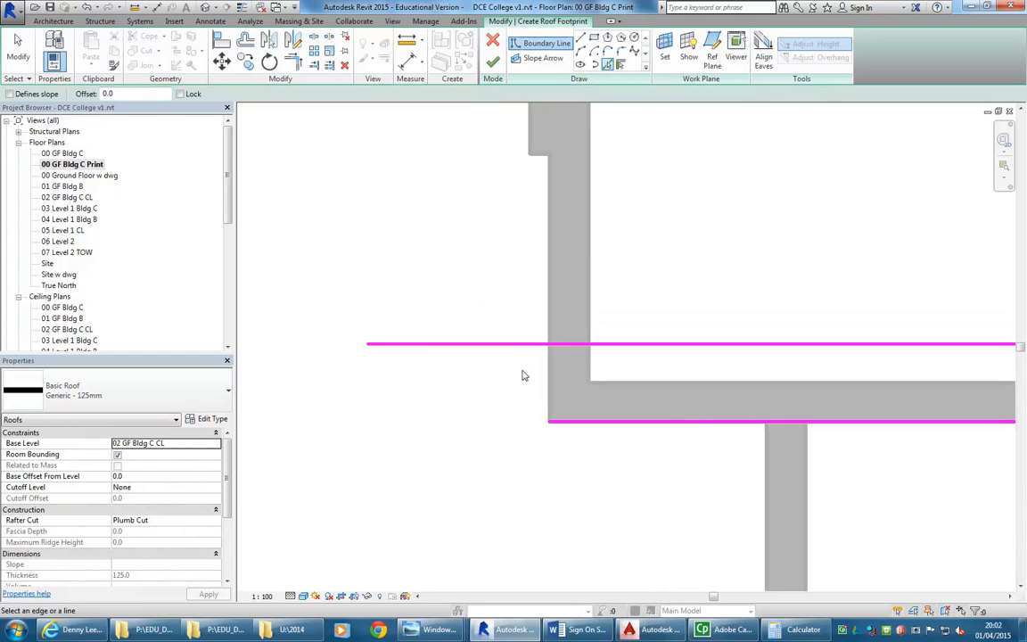
{"action": "left_click", "coordinate": [550, 378]}
{"action": "scroll", "coordinate": [482, 285], "scroll_direction": "down", "scroll_amount": 2}
{"action": "left_click", "coordinate": [292, 60]}
{"action": "left_click", "coordinate": [517, 356]}
{"action": "scroll", "coordinate": [474, 321], "scroll_direction": "down", "scroll_amount": 2}
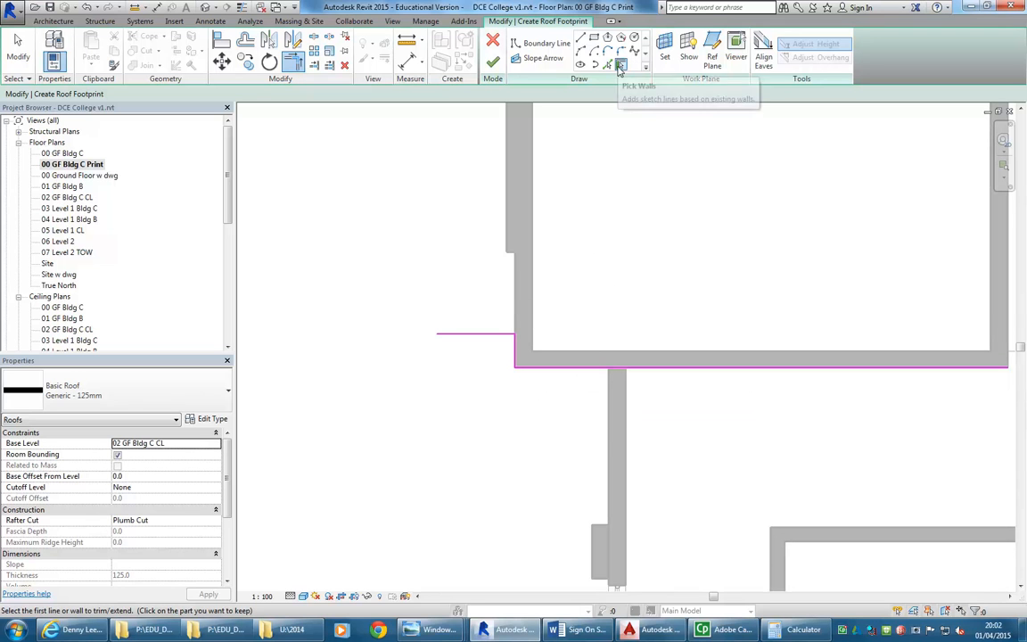
Examine where the porch roof ends beside the brick pier in the site photo 2015-02-19 15.11.09.jpg, return to Revit and leave the Trim command
{"action": "scroll", "coordinate": [523, 318], "scroll_direction": "down", "scroll_amount": 3}
{"action": "mouse_move", "coordinate": [522, 318]}
{"action": "middle_mouse_down"}
{"action": "mouse_move", "coordinate": [522, 328]}
{"action": "mouse_move", "coordinate": [511, 257]}
{"action": "middle_mouse_up"}
{"action": "scroll", "coordinate": [511, 257], "scroll_direction": "down", "scroll_amount": 1}
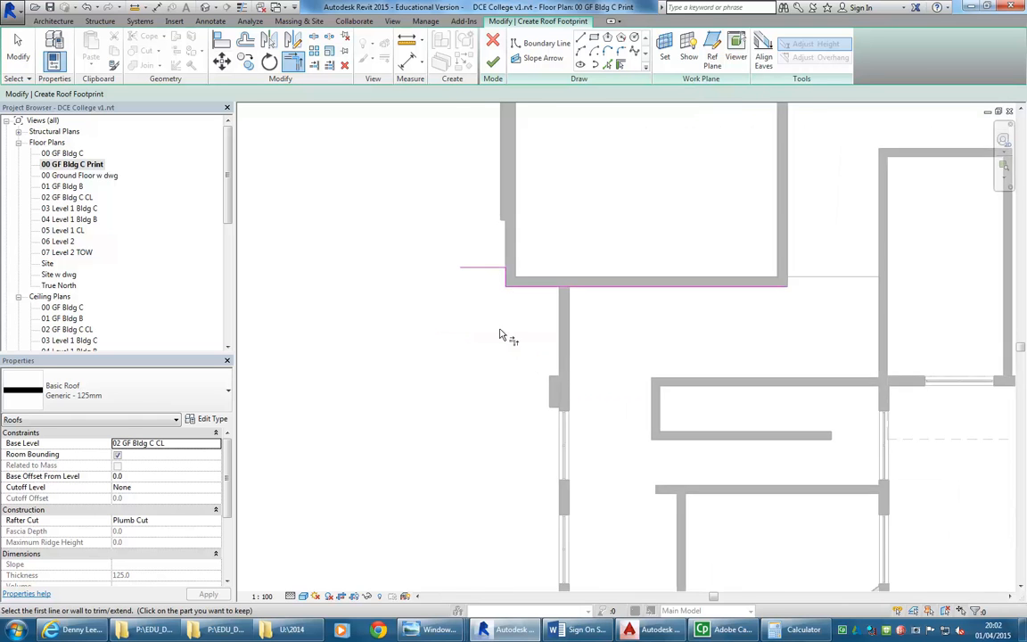
{"action": "middle_click_drag", "start_coordinate": [499, 344], "coordinate": [484, 377]}
{"action": "scroll", "coordinate": [484, 377], "scroll_direction": "up", "scroll_amount": 3}
{"action": "left_click", "coordinate": [437, 630]}
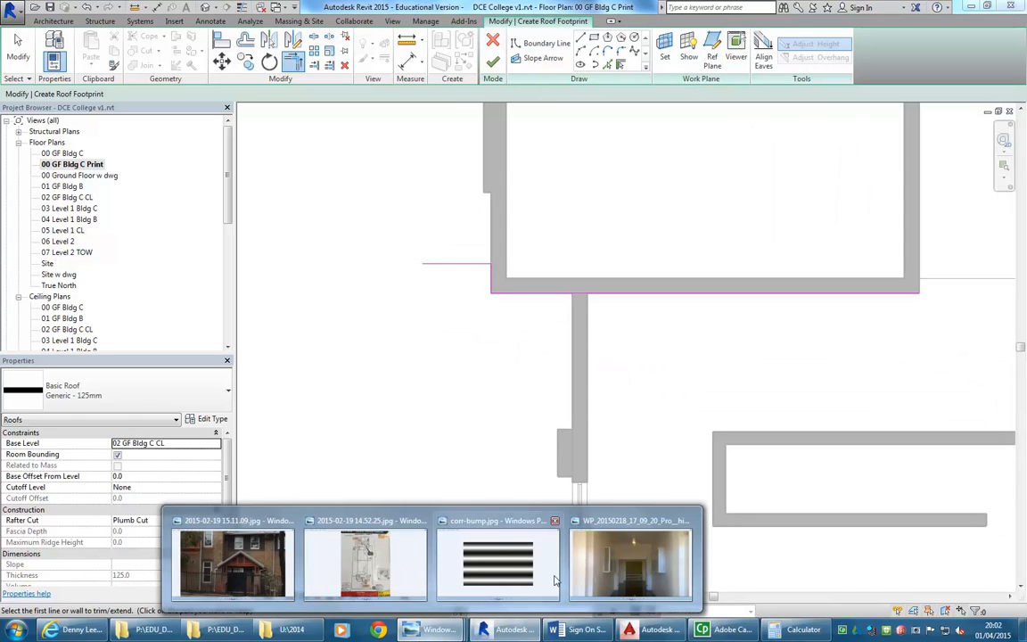
{"action": "left_click", "coordinate": [258, 569]}
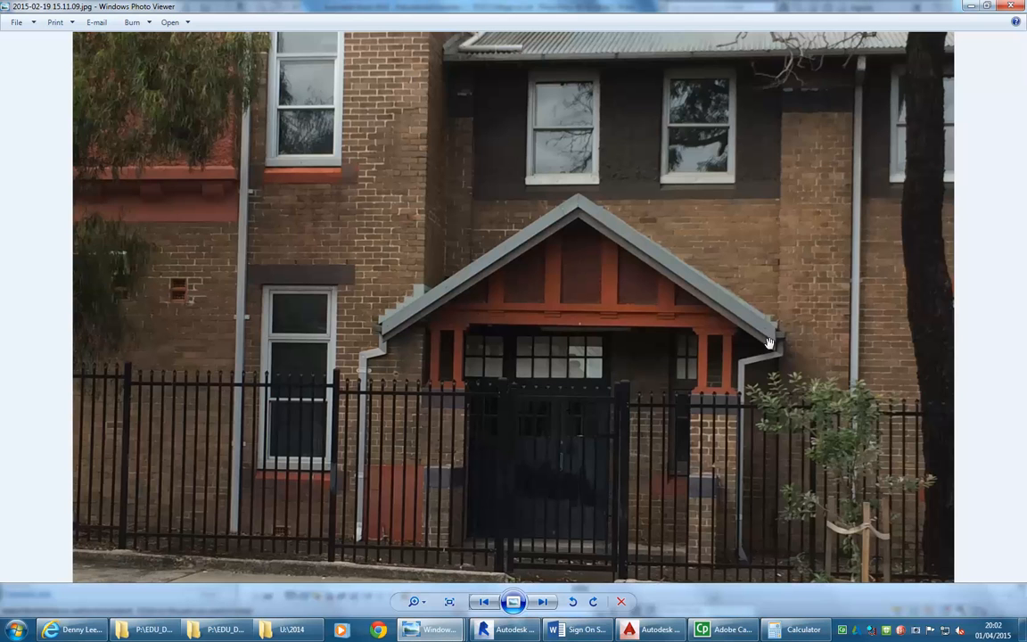
{"action": "left_click", "coordinate": [971, 6]}
{"action": "right_click", "coordinate": [461, 337]}
{"action": "left_click", "coordinate": [485, 346]}
{"action": "right_click", "coordinate": [462, 337]}
{"action": "left_click", "coordinate": [496, 346]}
Trace the brick pier's upper edge and the entrance wall's outer face as roof boundary lines
{"action": "left_click", "coordinate": [607, 65]}
{"action": "scroll", "coordinate": [514, 460], "scroll_direction": "up", "scroll_amount": 3}
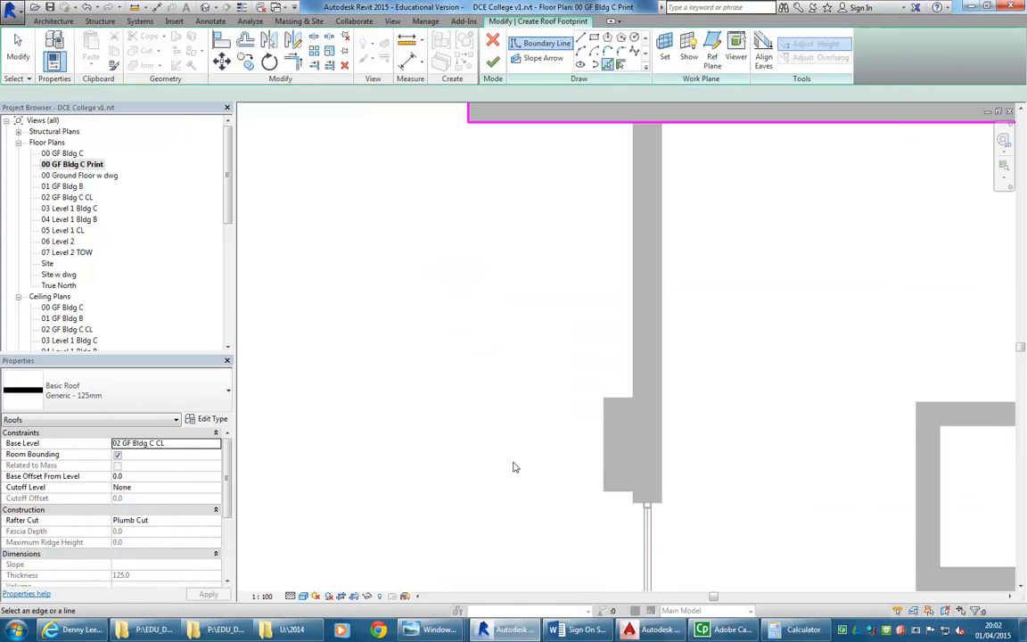
{"action": "left_click", "coordinate": [615, 400]}
{"action": "left_click", "coordinate": [634, 326]}
{"action": "scroll", "coordinate": [553, 305], "scroll_direction": "down", "scroll_amount": 3}
{"action": "middle_click_drag", "start_coordinate": [562, 320], "coordinate": [568, 406]}
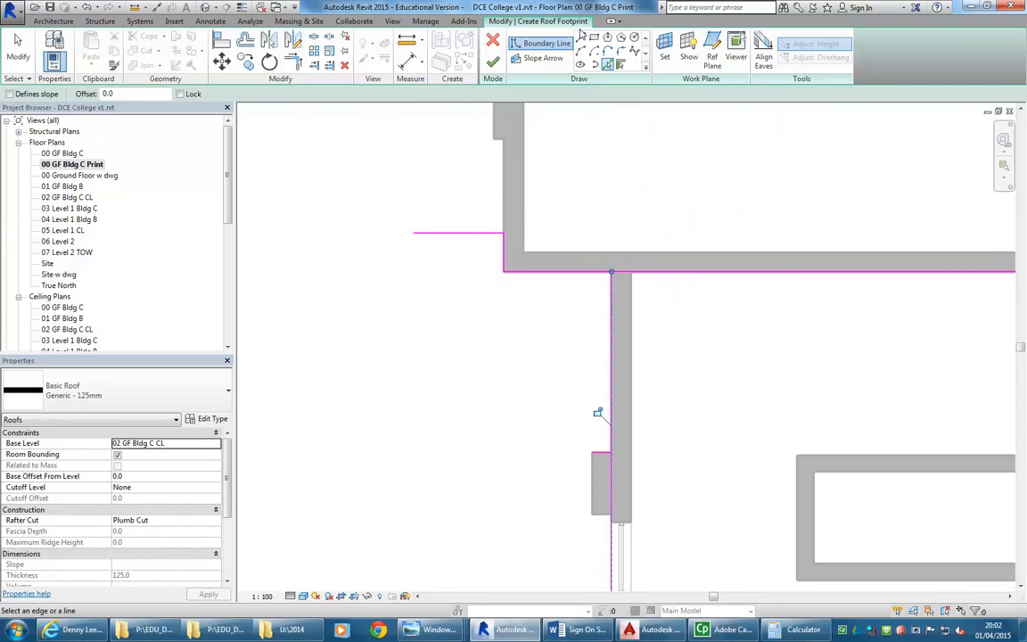
Draw the front eave line vertically from the offset boundary line, 500 mm outside the wing wall and about 4200 mm long
{"action": "left_click", "coordinate": [581, 41]}
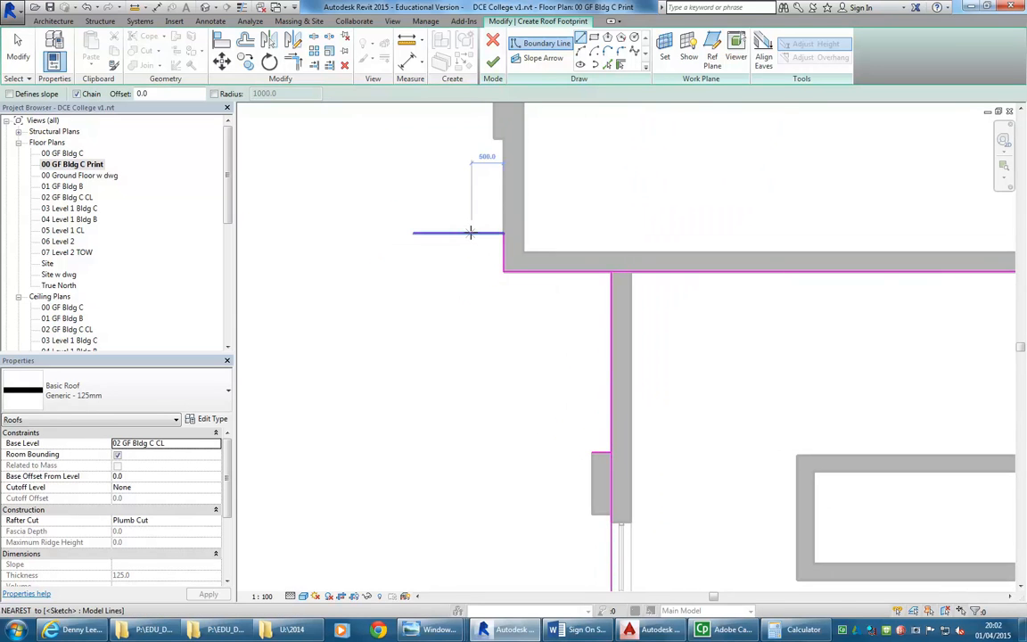
{"action": "left_click", "coordinate": [471, 233]}
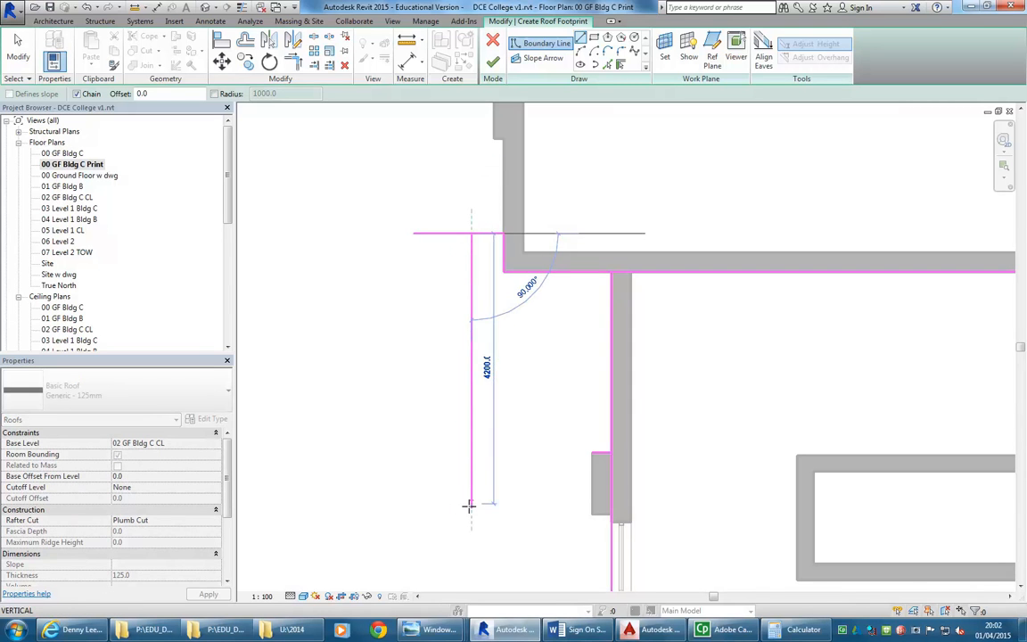
{"action": "left_click", "coordinate": [470, 504]}
{"action": "right_click", "coordinate": [390, 332]}
{"action": "left_click", "coordinate": [419, 340]}
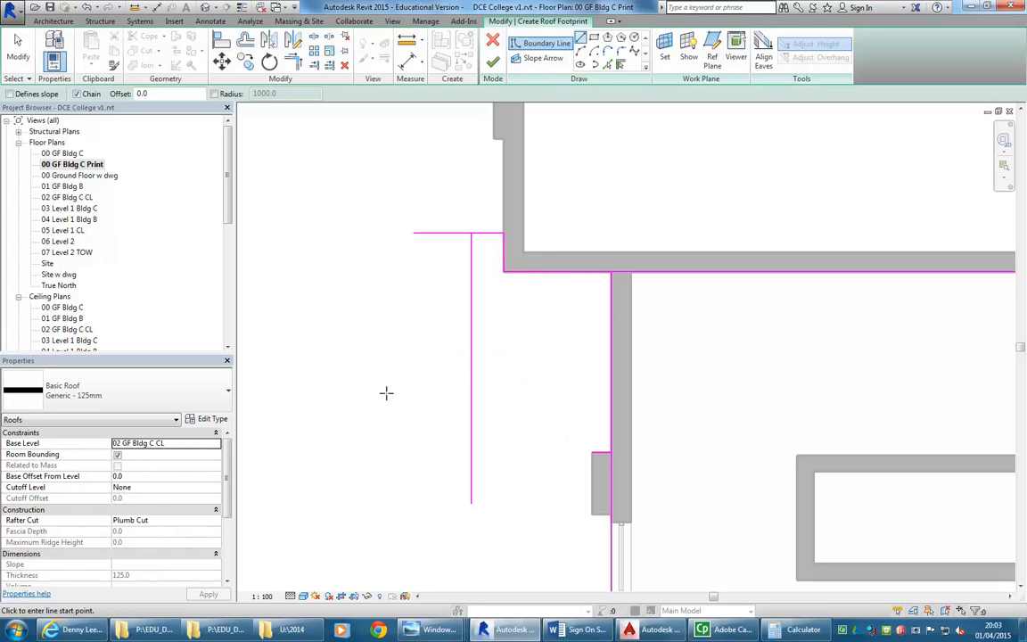
Trim the front eave, pier edge, entrance wall and wing wall lines to corners, closing the porch roof footprint
{"action": "left_click", "coordinate": [292, 60]}
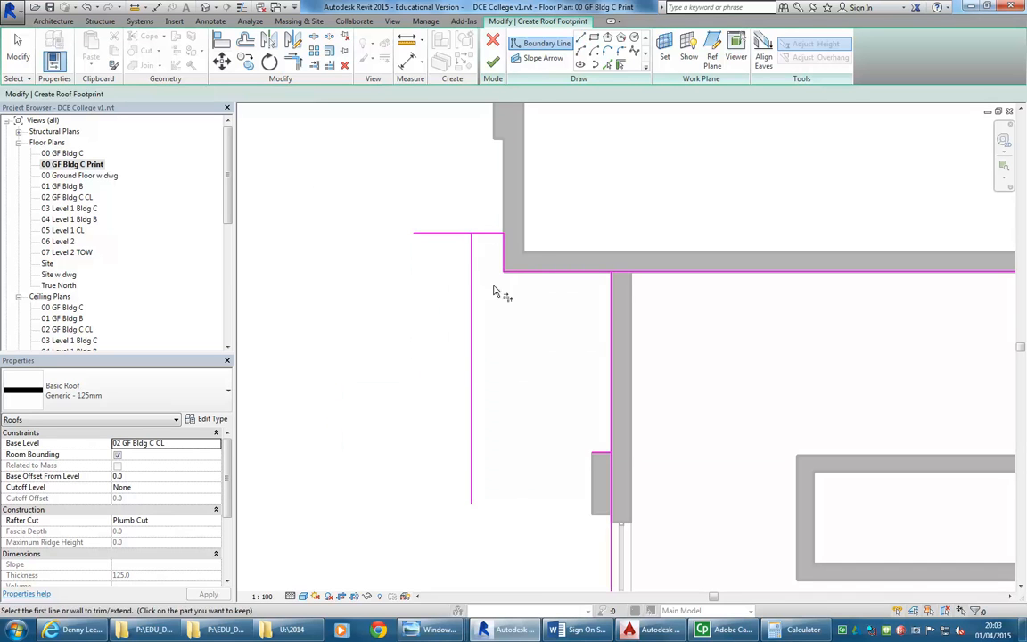
{"action": "left_click", "coordinate": [473, 290]}
{"action": "left_click", "coordinate": [490, 237]}
{"action": "left_click", "coordinate": [473, 413]}
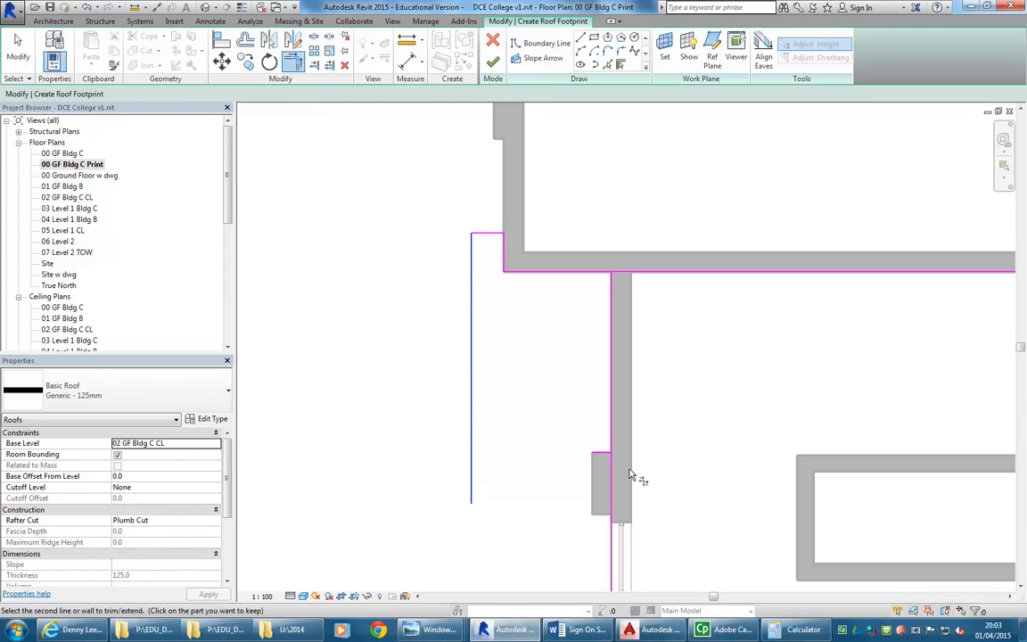
{"action": "left_click", "coordinate": [599, 453]}
{"action": "left_click", "coordinate": [588, 456]}
{"action": "left_click", "coordinate": [611, 432]}
{"action": "middle_click_drag", "start_coordinate": [601, 299], "coordinate": [555, 328]}
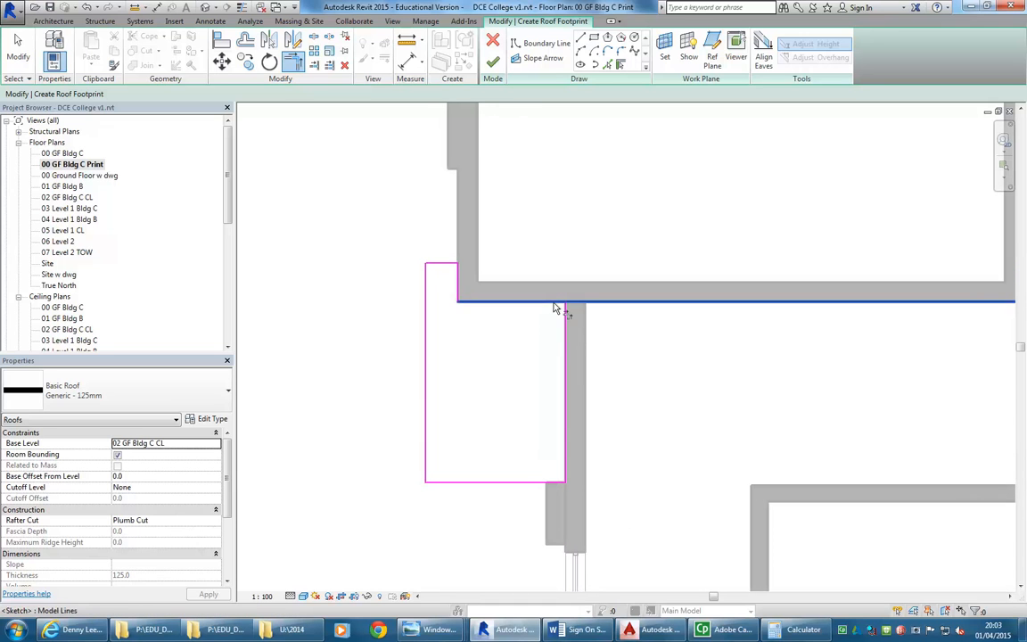
{"action": "left_click", "coordinate": [571, 337]}
{"action": "left_click", "coordinate": [553, 305]}
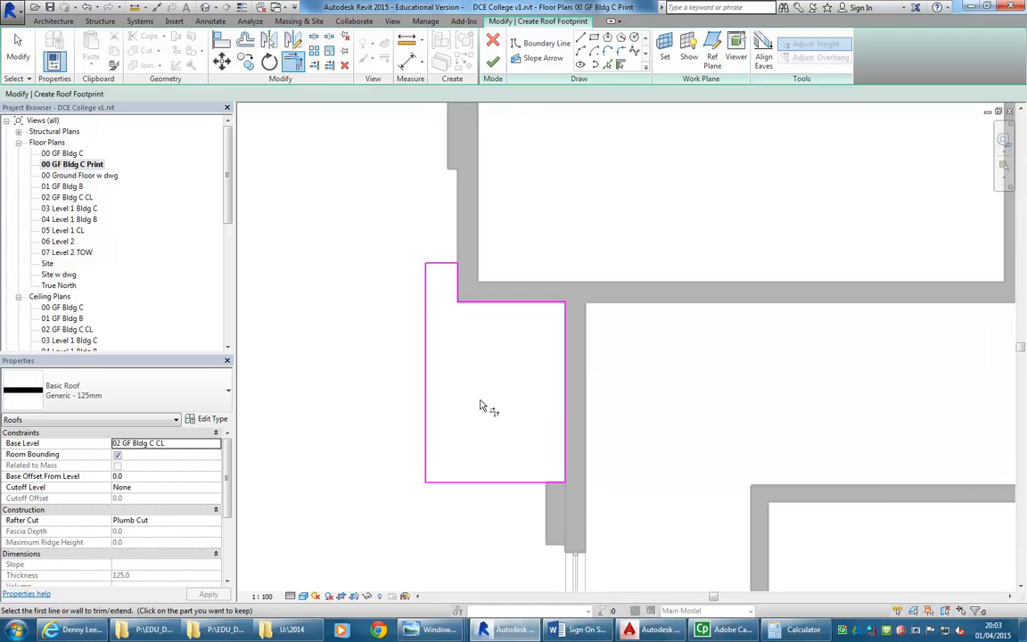
Leave the Trim command, check which footprint edges carry the gable slope against site photo 2015-02-19 15.11.09.jpg, and return to the roof sketch
{"action": "scroll", "coordinate": [486, 409], "scroll_direction": "up", "scroll_amount": 2}
{"action": "right_click", "coordinate": [489, 370]}
{"action": "left_click", "coordinate": [526, 385]}
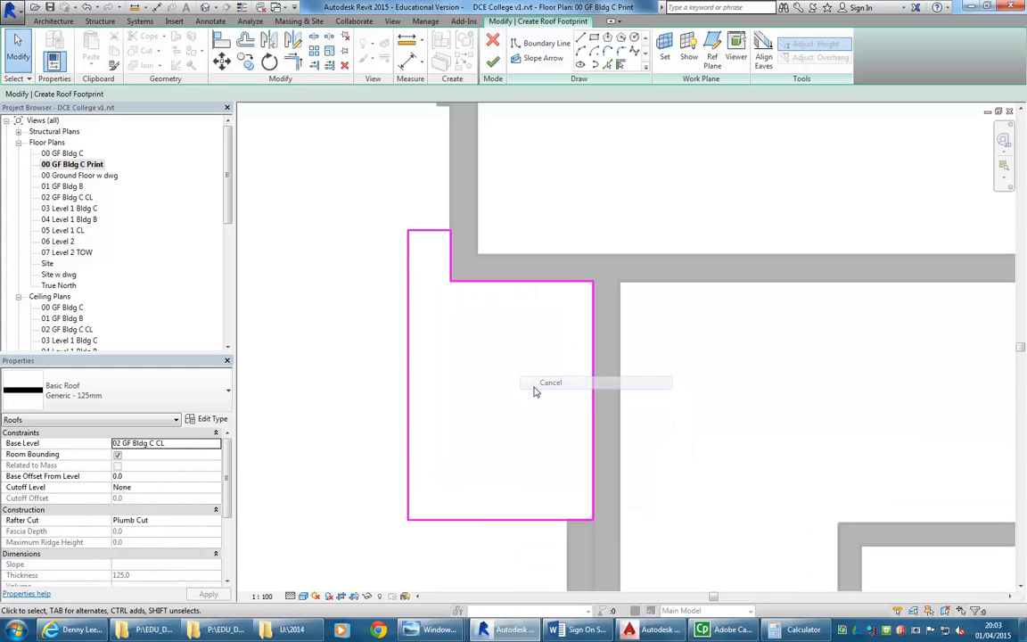
{"action": "left_click", "coordinate": [431, 234]}
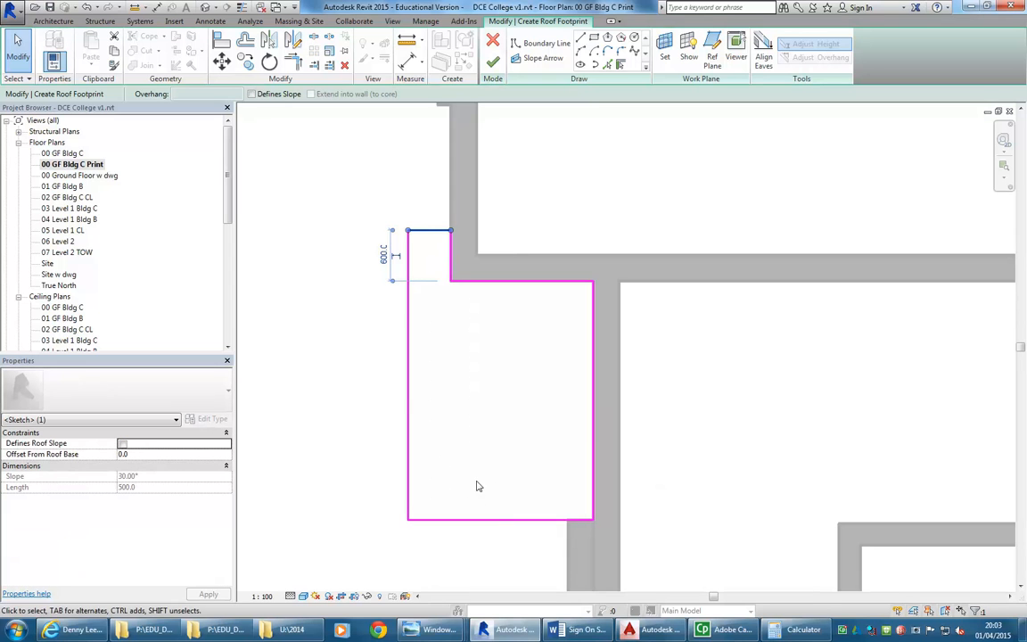
{"action": "left_click", "coordinate": [475, 519]}
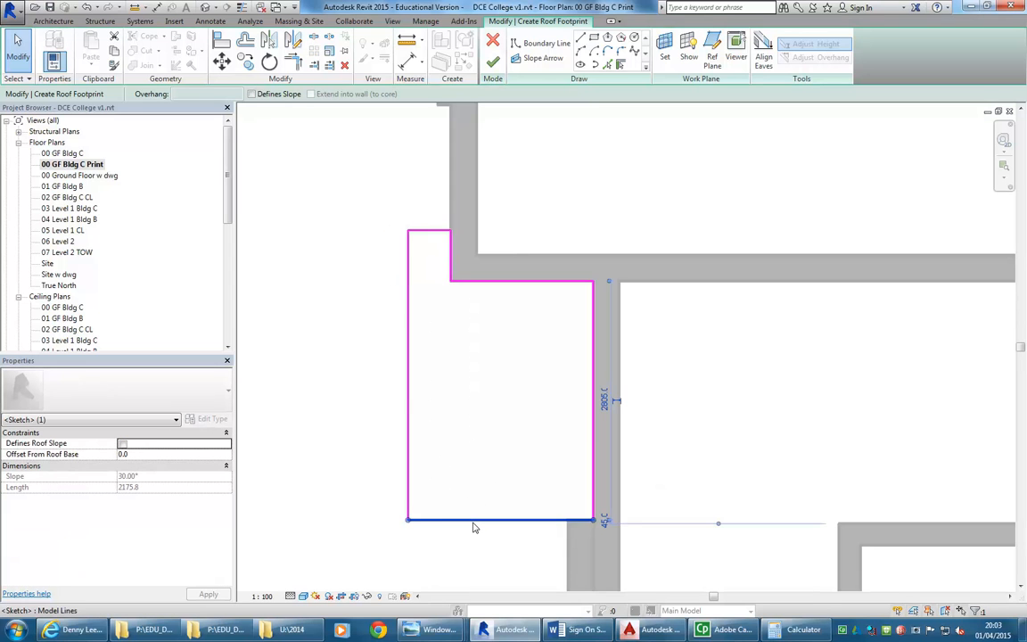
{"action": "left_click", "coordinate": [516, 282]}
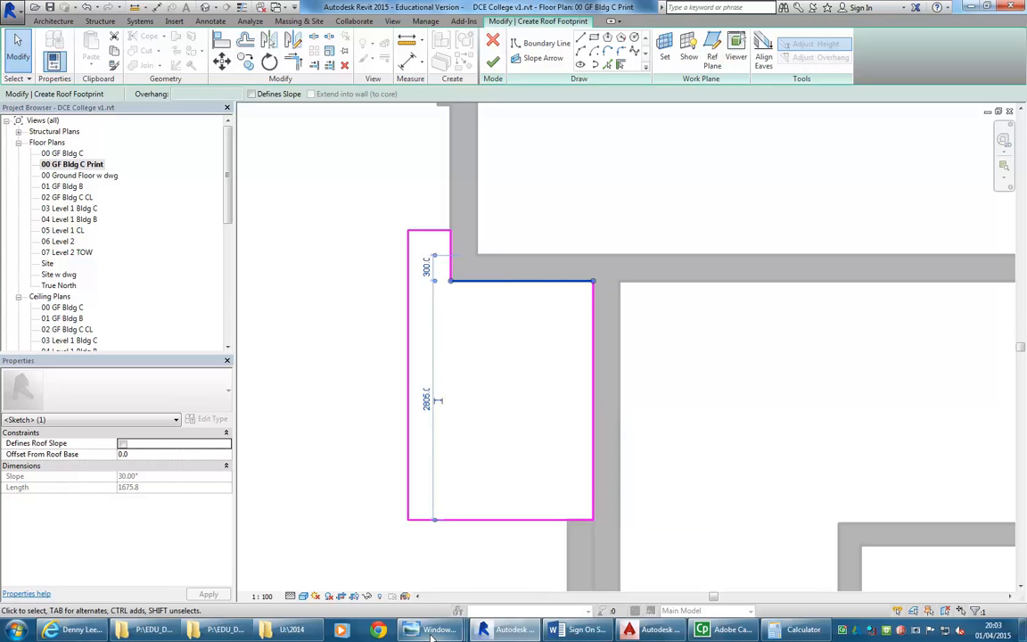
{"action": "mouse_move", "coordinate": [432, 635]}
{"action": "left_click", "coordinate": [210, 504]}
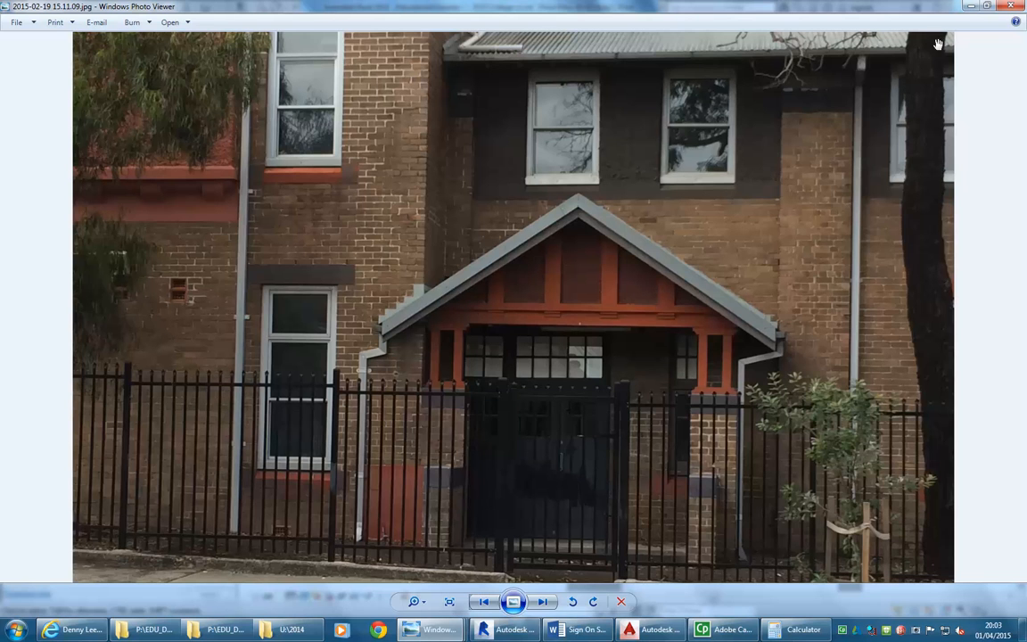
{"action": "left_click", "coordinate": [972, 7]}
{"action": "left_click", "coordinate": [327, 217]}
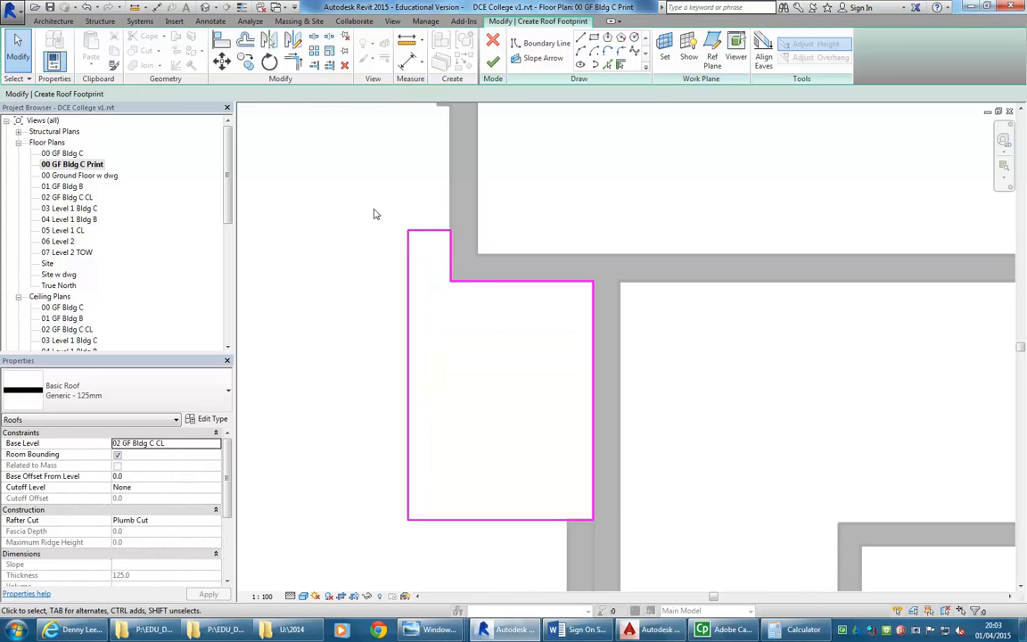
Make the two opposite eave edges beside the wing wall and at the brick pier slope-defining, with a slope of 27.5°
{"action": "middle_click_drag", "start_coordinate": [376, 211], "coordinate": [422, 203]}
{"action": "left_click", "coordinate": [477, 223]}
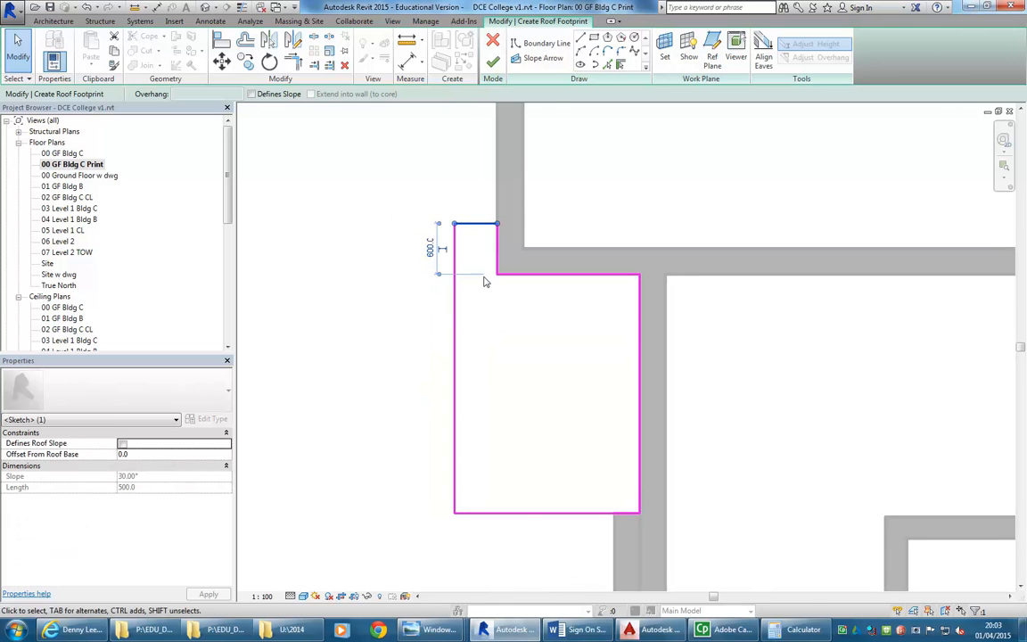
{"action": "left_click", "coordinate": [522, 513], "text": "ctrl"}
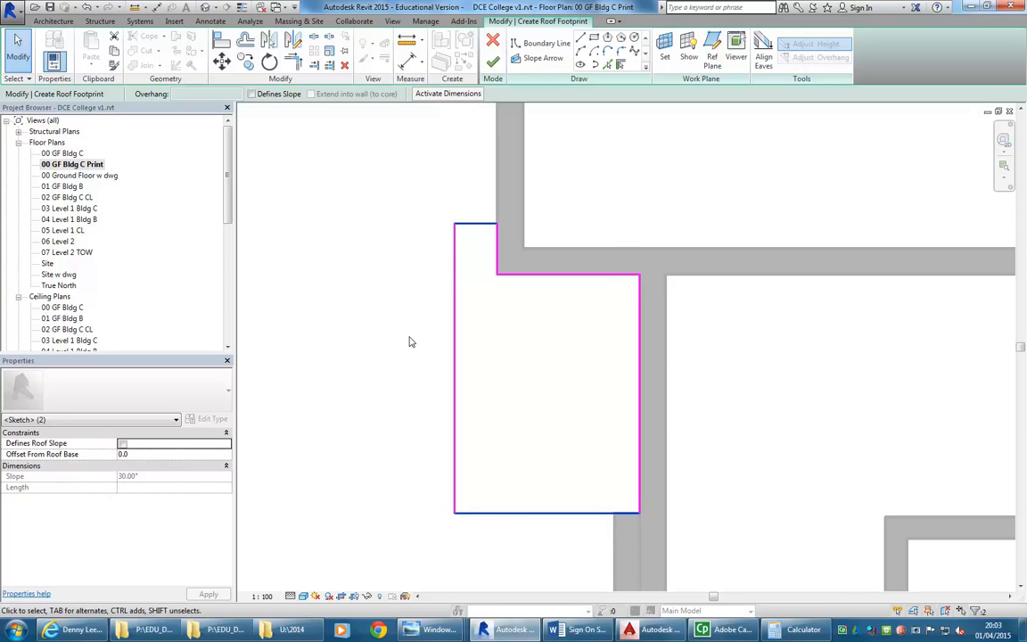
{"action": "left_click", "coordinate": [251, 94]}
{"action": "left_click", "coordinate": [155, 479]}
{"action": "type", "text": "27"}
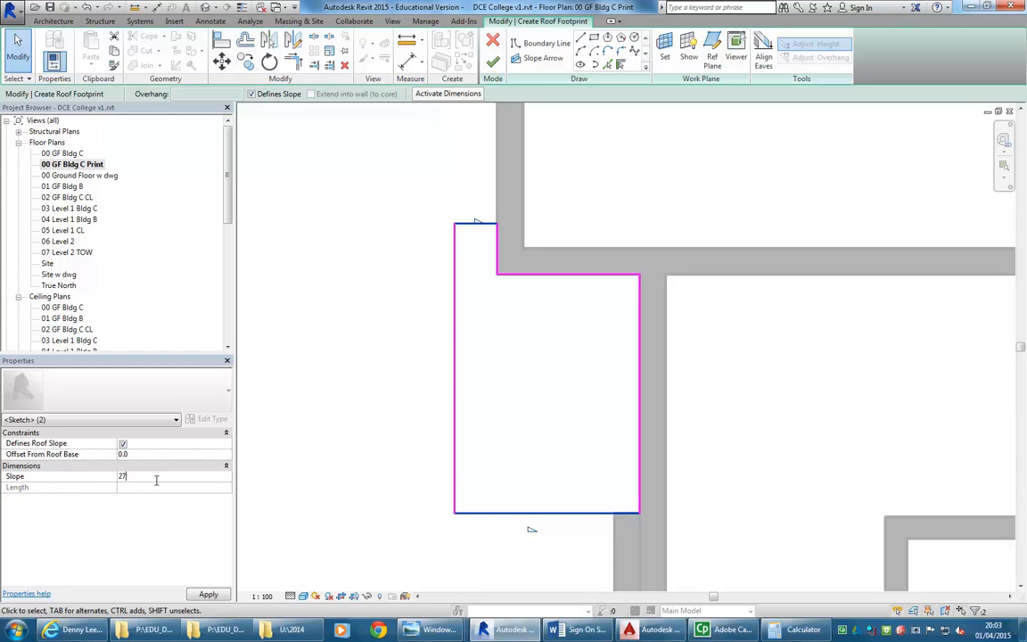
{"action": "type", "text": ".5"}
{"action": "key", "text": "Return"}
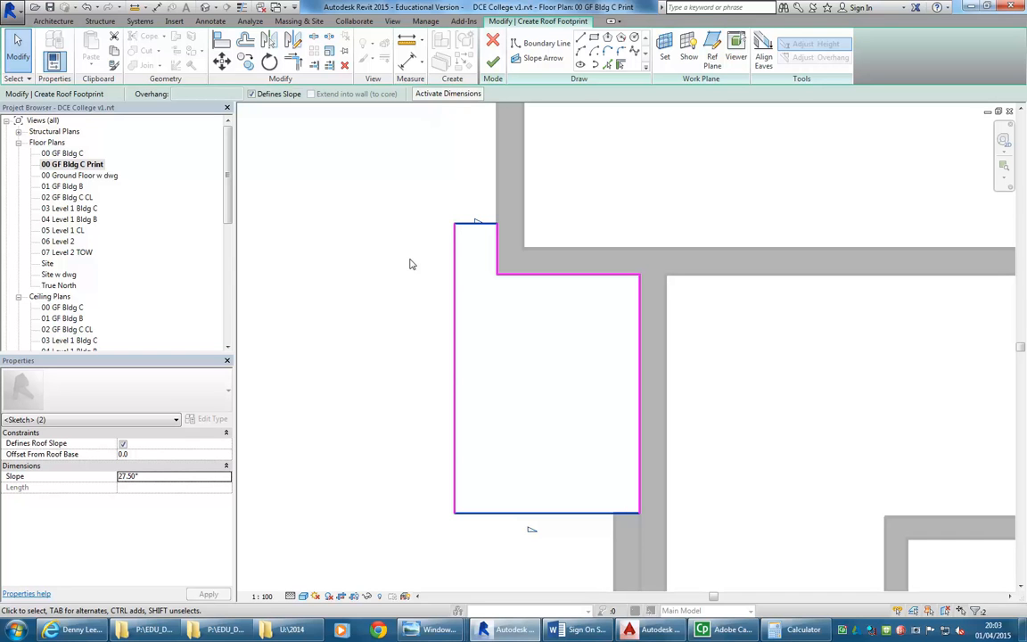
Finish the porch roof footprint sketch and deselect the new roof
{"action": "middle_click_drag", "start_coordinate": [411, 264], "coordinate": [433, 276]}
{"action": "left_click", "coordinate": [414, 169]}
{"action": "right_click", "coordinate": [418, 189]}
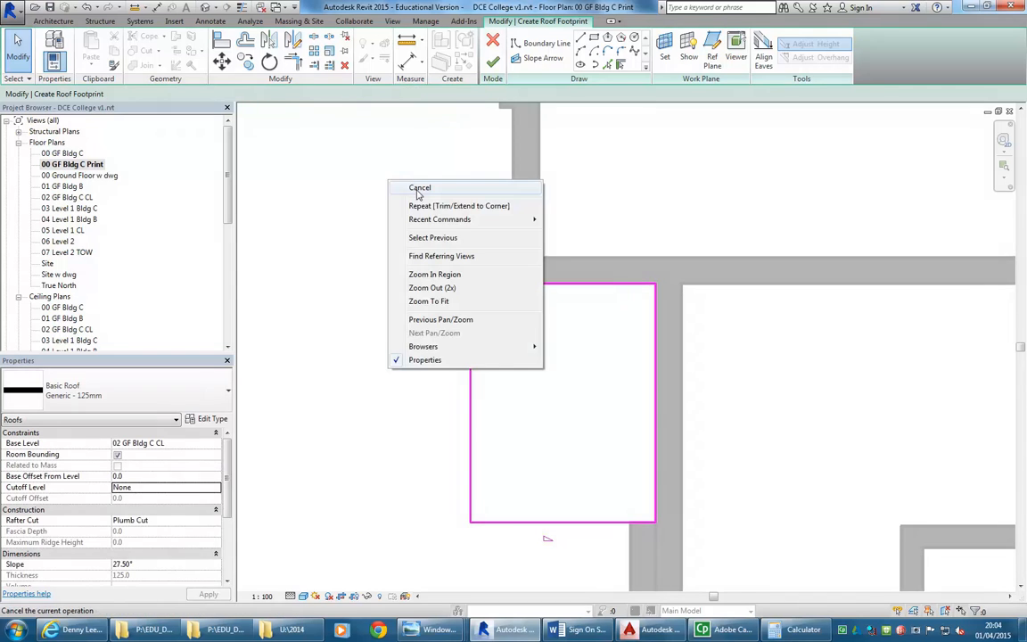
{"action": "left_click", "coordinate": [418, 191]}
{"action": "right_click", "coordinate": [417, 190]}
{"action": "left_click", "coordinate": [432, 200]}
{"action": "left_click", "coordinate": [493, 62]}
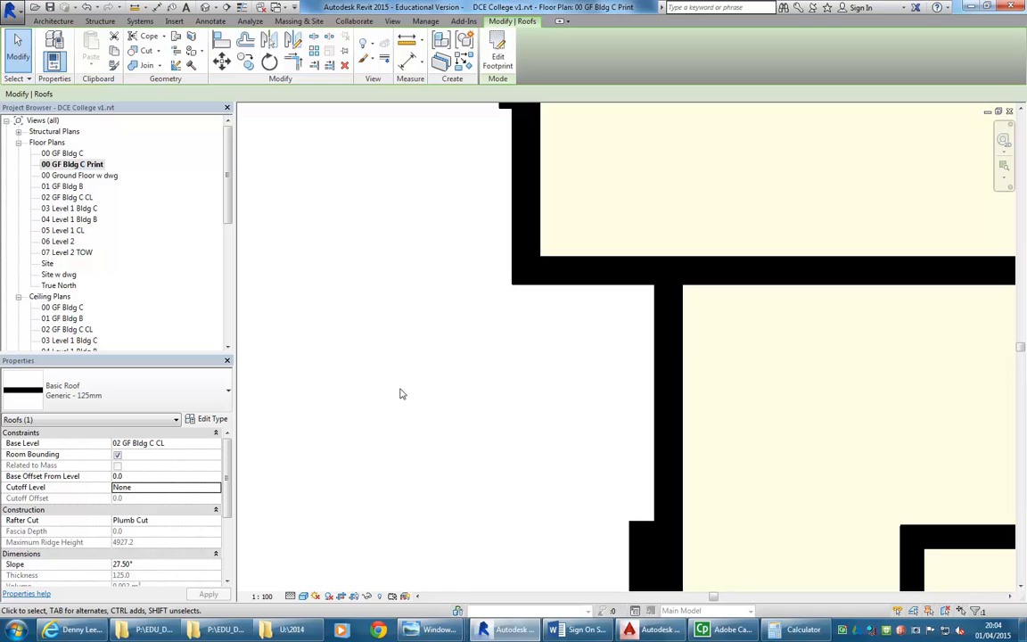
{"action": "left_click", "coordinate": [339, 309]}
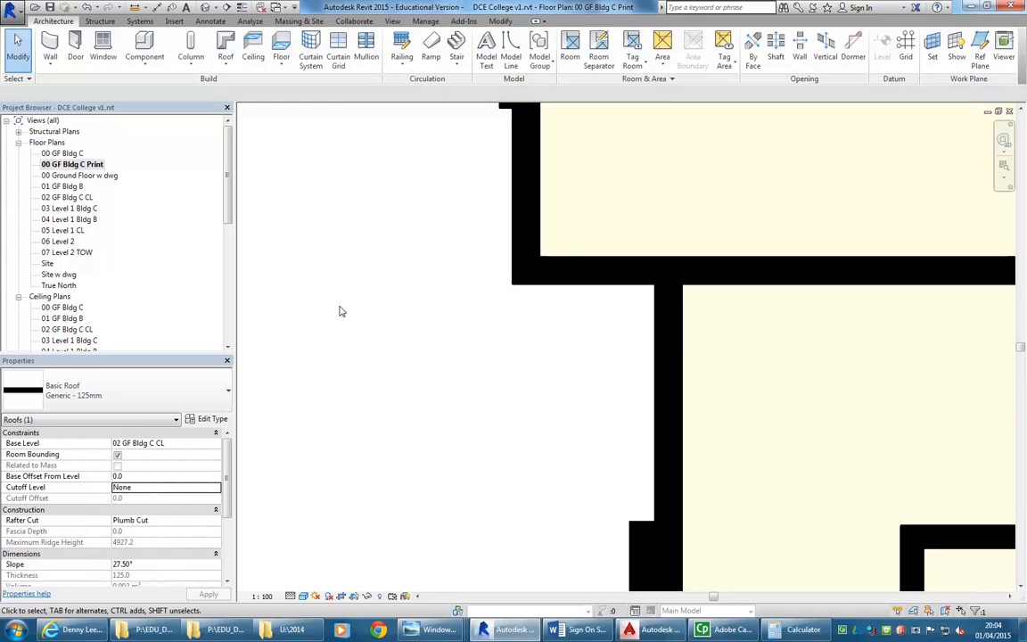
Open the West elevation at the porch roof
{"action": "scroll", "coordinate": [339, 309], "scroll_direction": "down", "scroll_amount": 5}
{"action": "scroll", "coordinate": [528, 276], "scroll_direction": "down", "scroll_amount": 5}
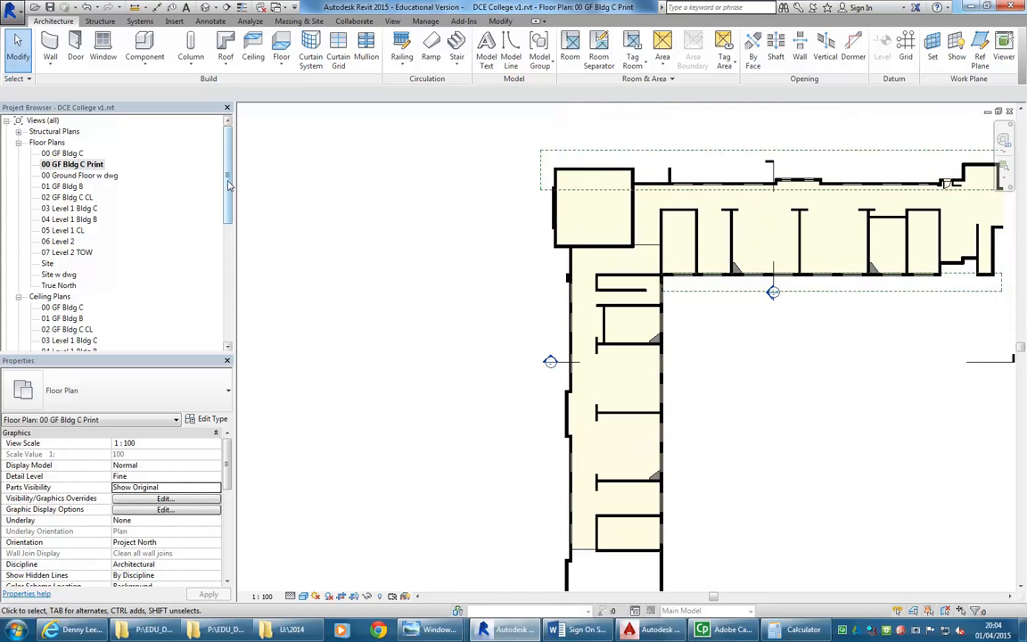
{"action": "scroll", "coordinate": [51, 242], "scroll_direction": "down", "scroll_amount": 4}
{"action": "double_click", "coordinate": [49, 241]}
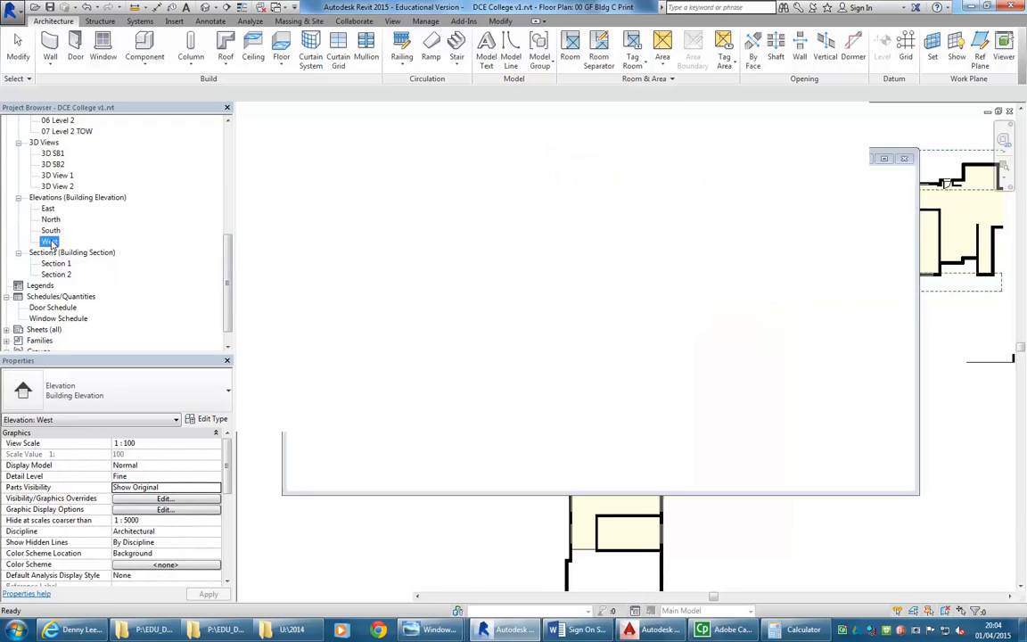
{"action": "scroll", "coordinate": [421, 412], "scroll_direction": "up", "scroll_amount": 6}
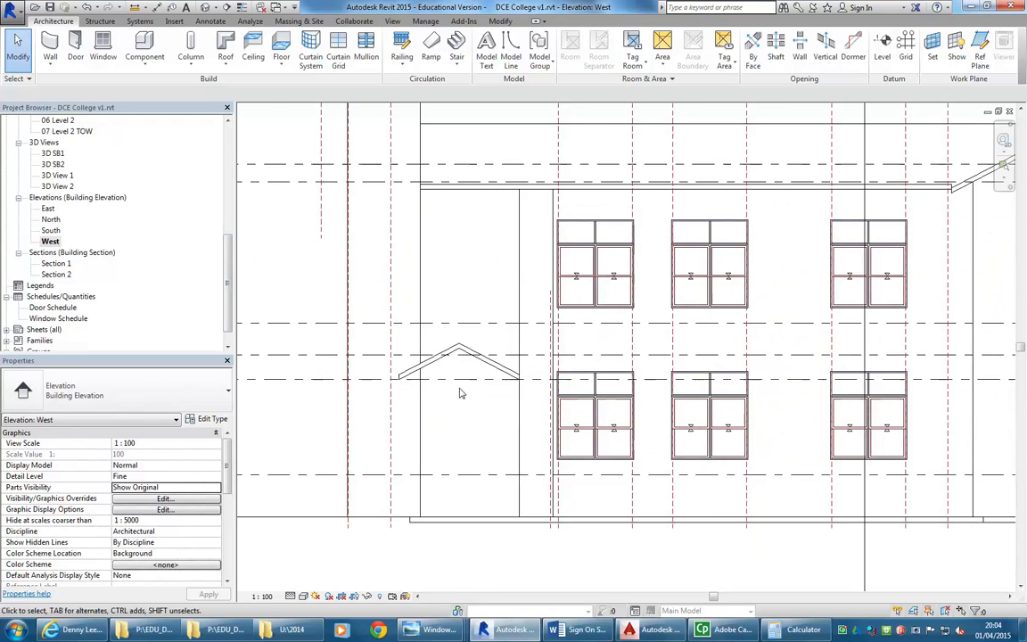
Examine how the porch roof's eaves and ridge sit against the brick pier and the neighbouring windows in the West elevation
{"action": "scroll", "coordinate": [535, 446], "scroll_direction": "down", "scroll_amount": 5}
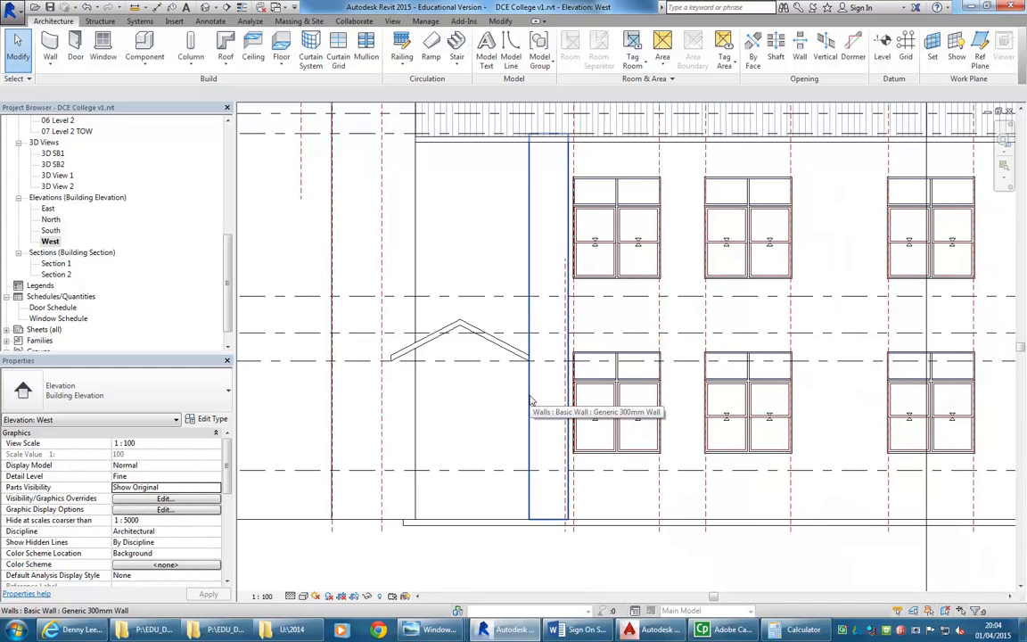
{"action": "scroll", "coordinate": [532, 401], "scroll_direction": "down", "scroll_amount": 2}
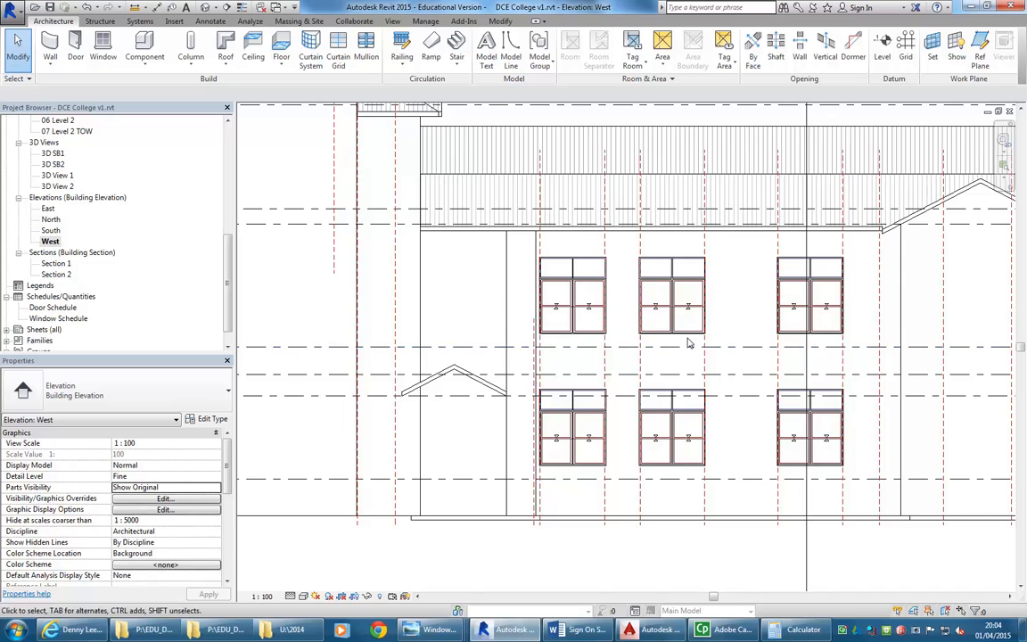
{"action": "middle_click_drag", "start_coordinate": [749, 334], "coordinate": [695, 341]}
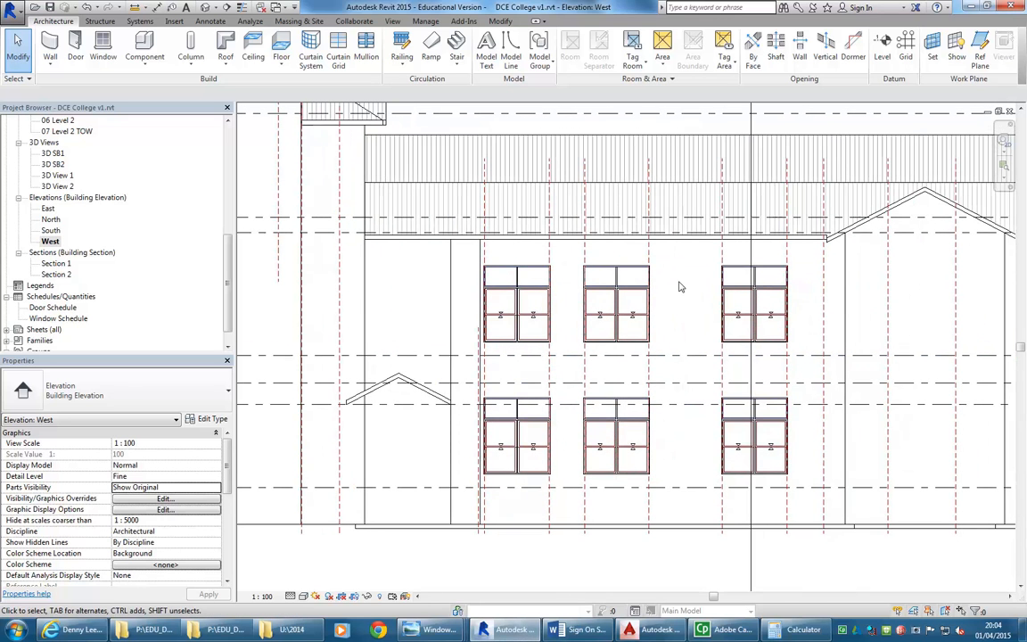
{"action": "scroll", "coordinate": [377, 384], "scroll_direction": "up", "scroll_amount": 3}
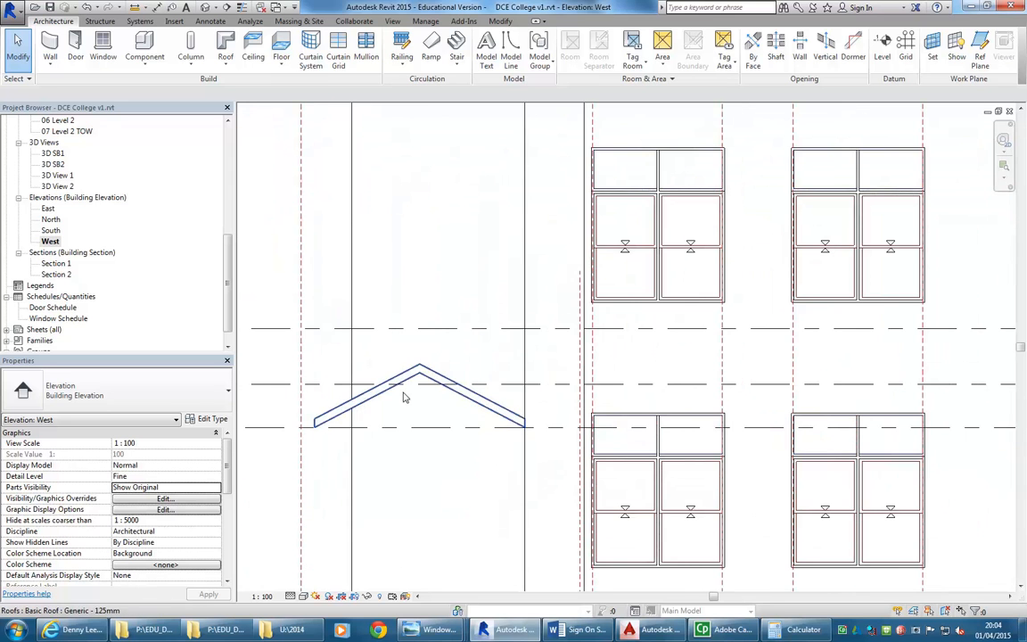
{"action": "scroll", "coordinate": [524, 416], "scroll_direction": "down", "scroll_amount": 3}
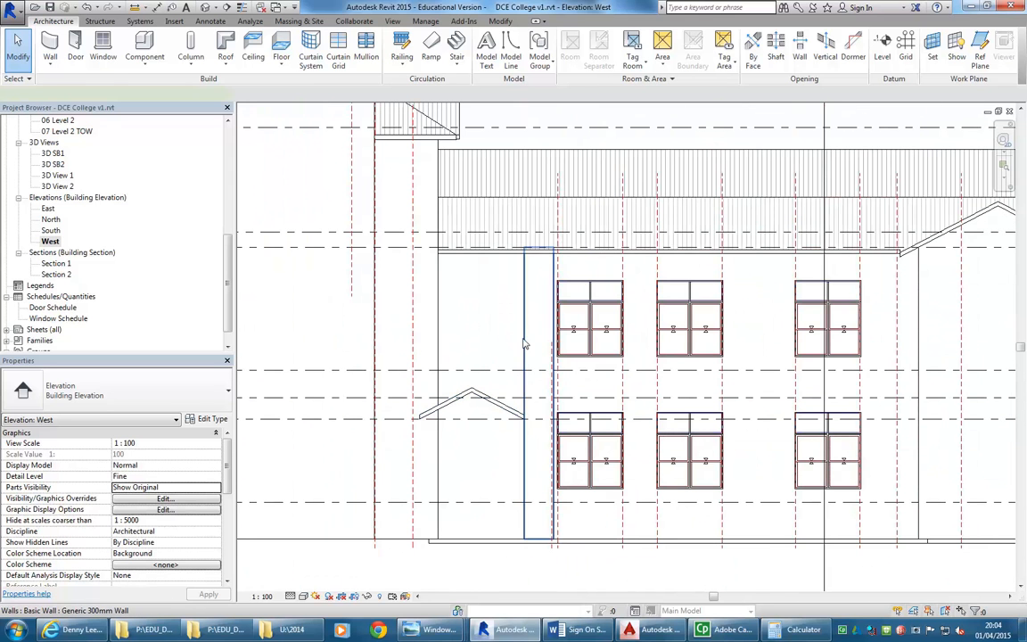
{"action": "left_click", "coordinate": [524, 344]}
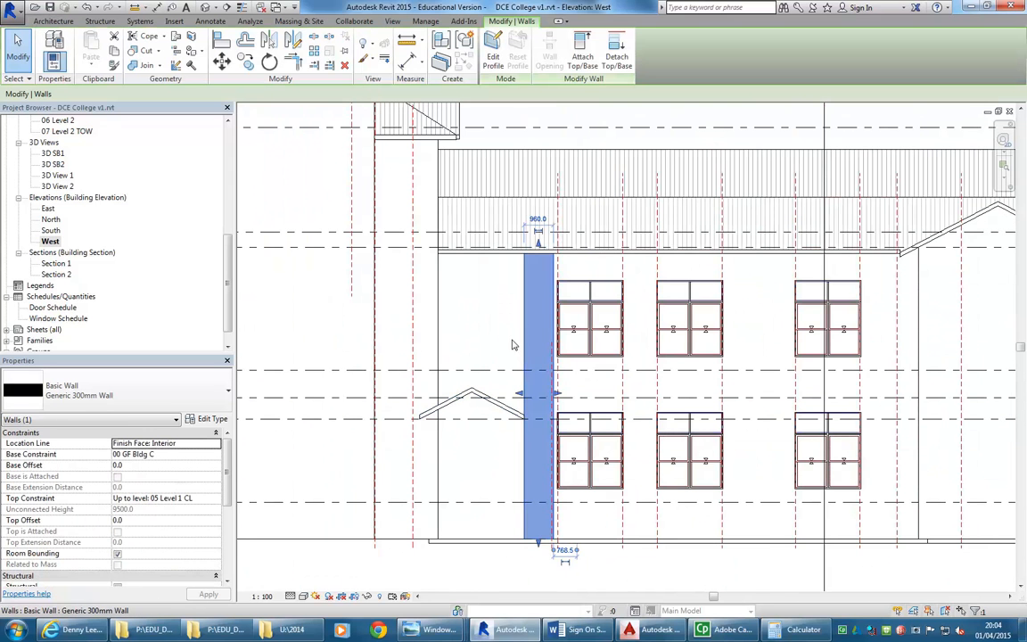
{"action": "left_click", "coordinate": [502, 414]}
{"action": "scroll", "coordinate": [502, 414], "scroll_direction": "up", "scroll_amount": 2}
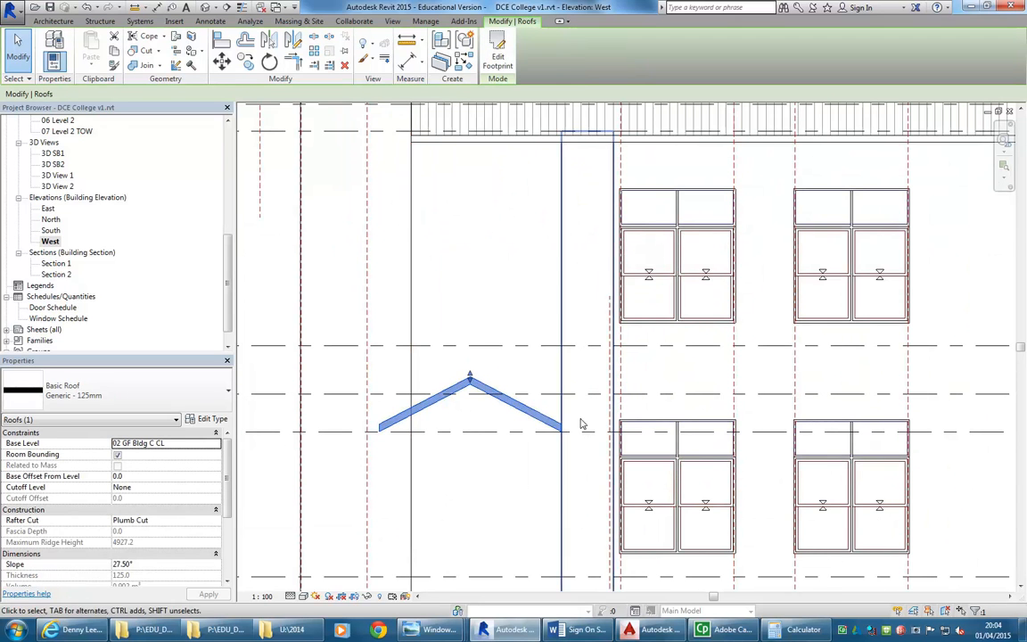
{"action": "left_click", "coordinate": [517, 482]}
{"action": "scroll", "coordinate": [516, 482], "scroll_direction": "down", "scroll_amount": 1}
{"action": "middle_click_drag", "start_coordinate": [511, 482], "coordinate": [564, 440]}
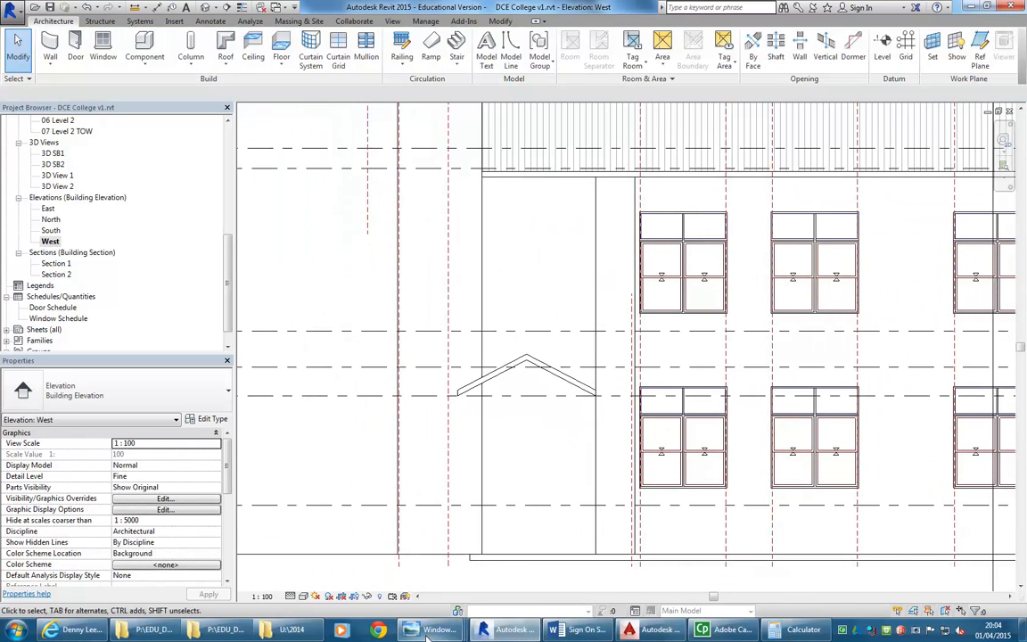
Switch to the site photos and browse from 2015-02-19 15.11.09.jpg through 2015-02-19 15.12.23.jpg for a view of the porch roof
{"action": "mouse_move", "coordinate": [437, 630]}
{"action": "left_click", "coordinate": [234, 562]}
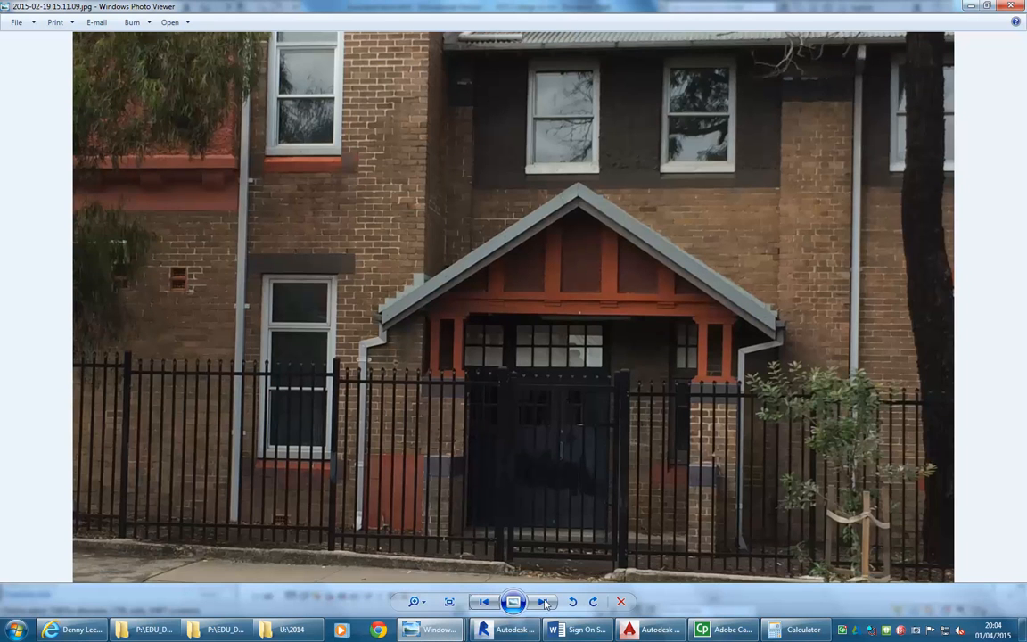
{"action": "left_click", "coordinate": [543, 602]}
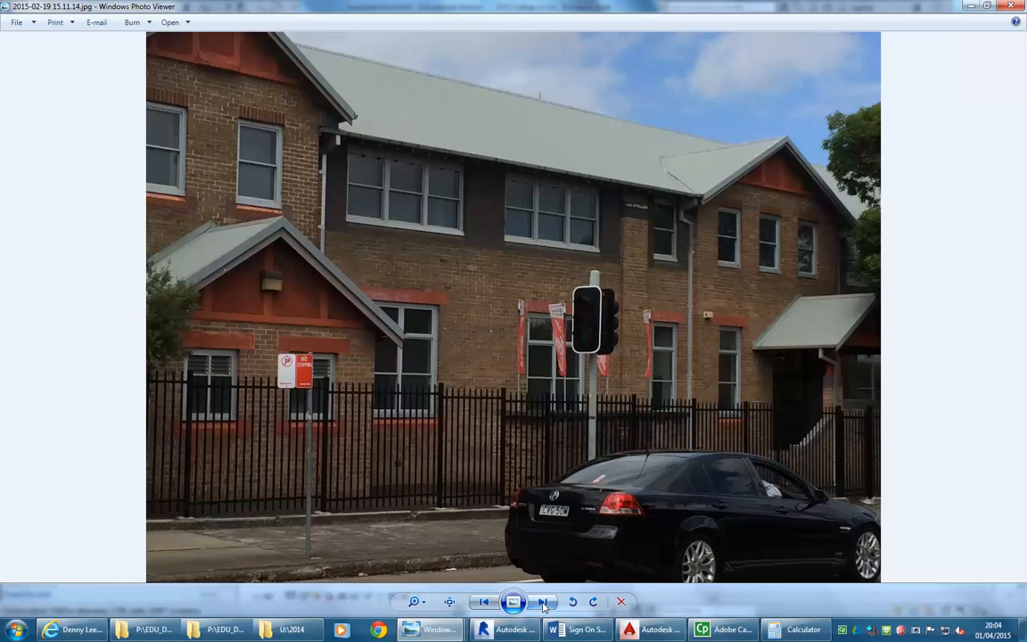
{"action": "left_click", "coordinate": [543, 602]}
{"action": "left_click", "coordinate": [543, 601]}
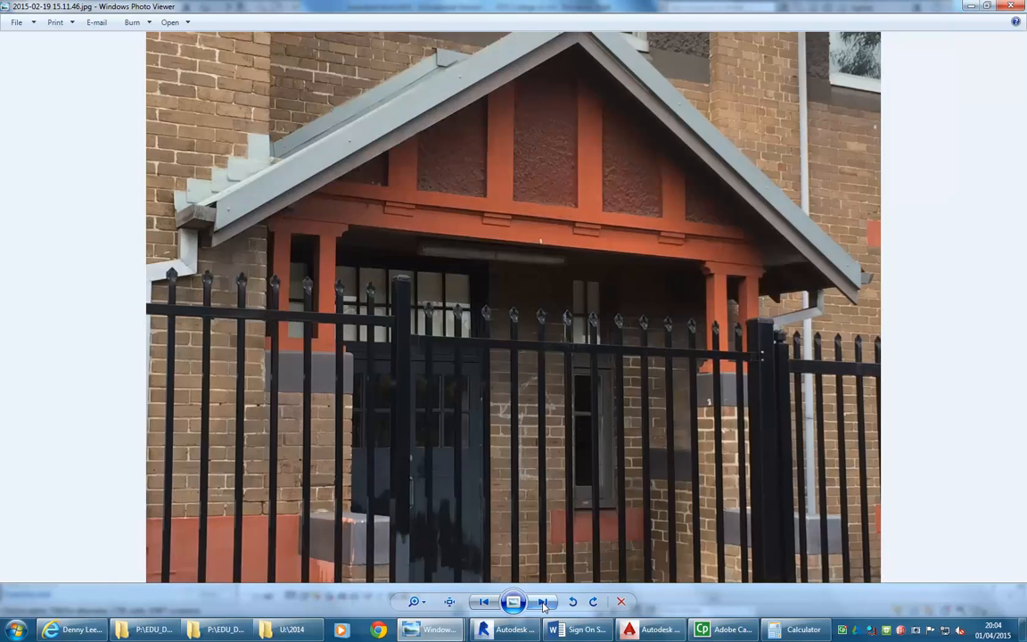
{"action": "left_click", "coordinate": [543, 602]}
{"action": "left_click", "coordinate": [543, 601]}
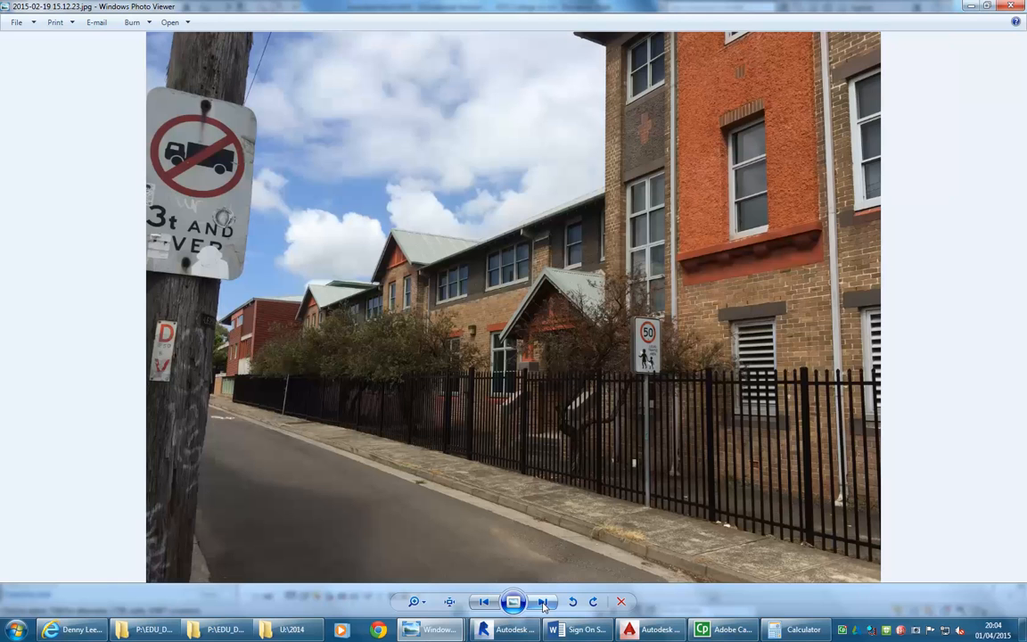
Go back to site photo 2015-02-19 15.10.51.jpg, examine the porch eave height against the adjacent windows, and return to Revit
{"action": "left_click", "coordinate": [493, 602]}
{"action": "left_click", "coordinate": [493, 602]}
{"action": "left_click", "coordinate": [493, 603]}
{"action": "left_click", "coordinate": [493, 603]}
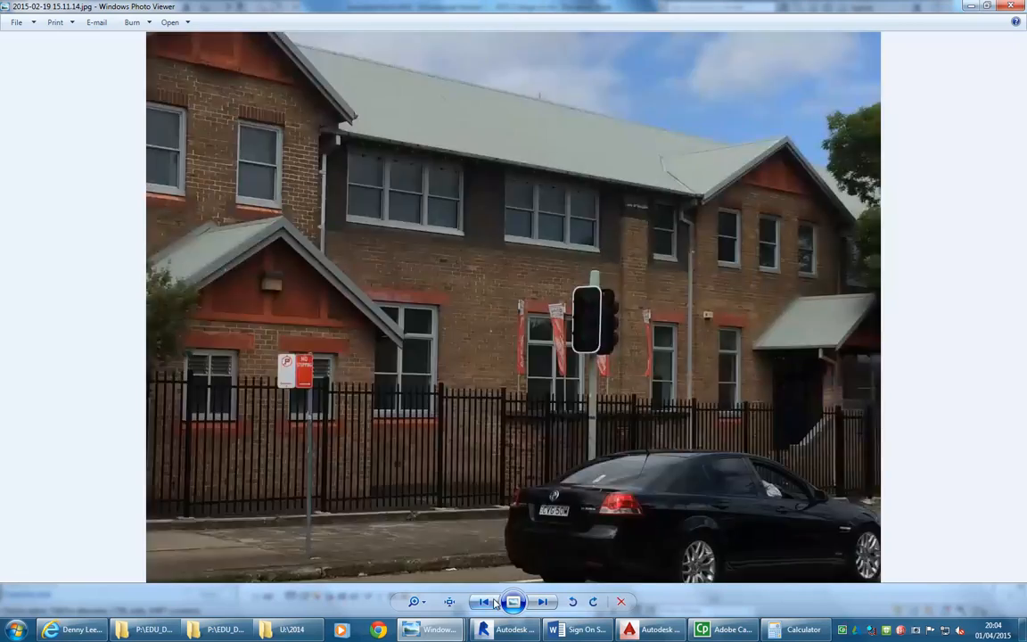
{"action": "left_click", "coordinate": [493, 603]}
{"action": "left_click", "coordinate": [493, 603]}
{"action": "left_click", "coordinate": [493, 603]}
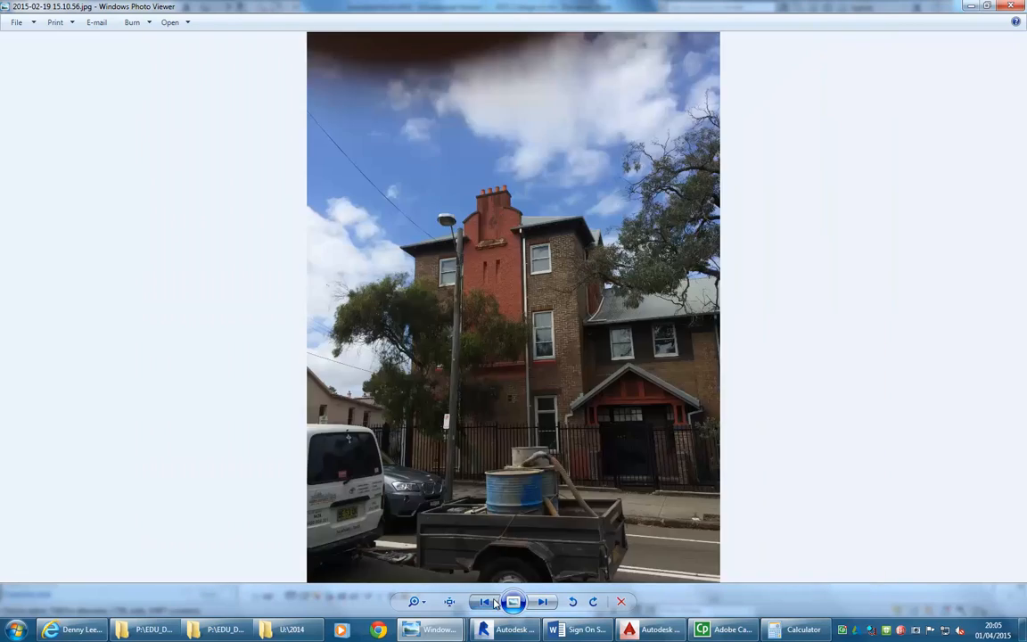
{"action": "left_click", "coordinate": [493, 603]}
{"action": "scroll", "coordinate": [836, 398], "scroll_direction": "up", "scroll_amount": 4}
{"action": "left_click_drag", "start_coordinate": [837, 398], "coordinate": [829, 280]}
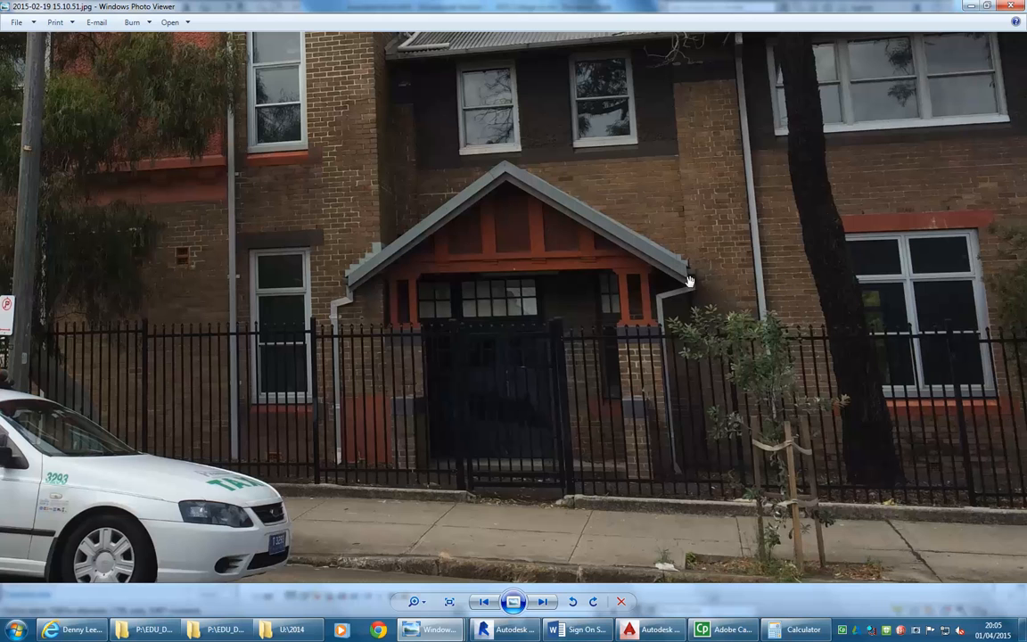
{"action": "left_click", "coordinate": [971, 6]}
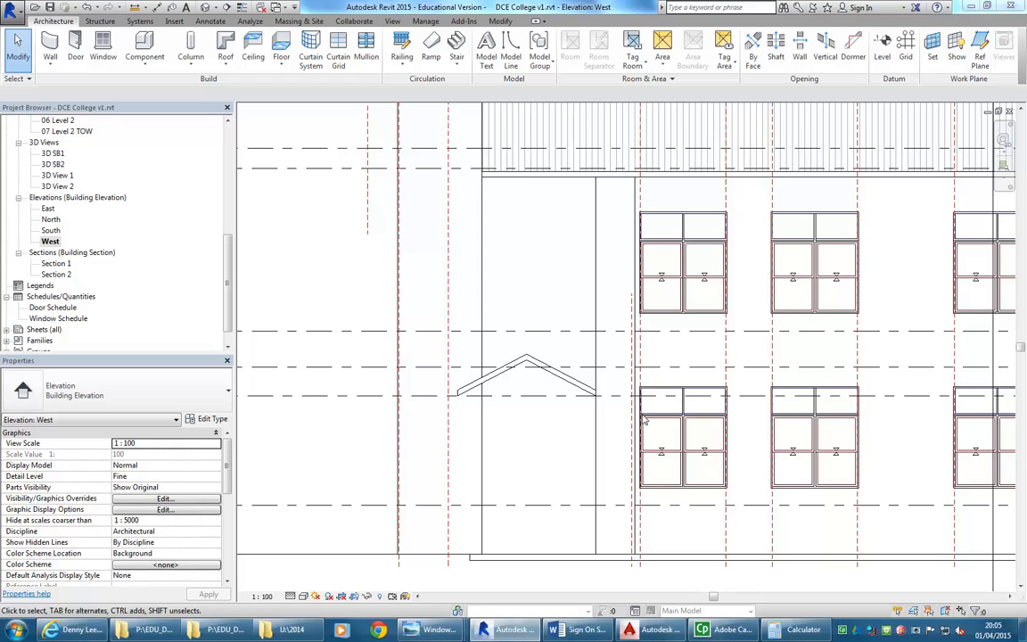
Lower the porch roof in the West elevation to a base offset of -120 mm from level 02 GF Bldg C CL
{"action": "scroll", "coordinate": [614, 378], "scroll_direction": "up", "scroll_amount": 4}
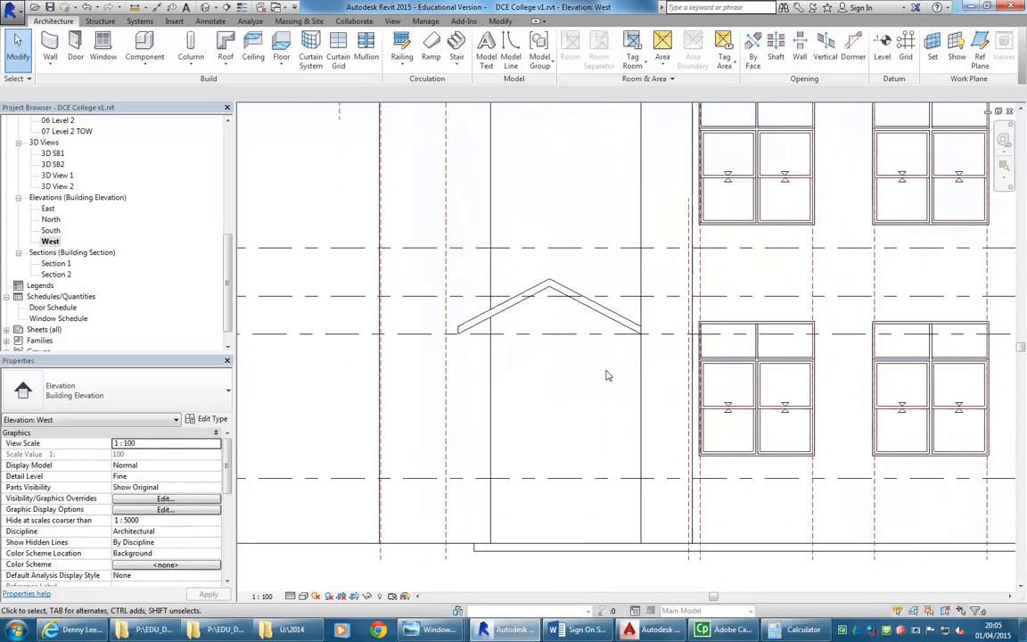
{"action": "left_click", "coordinate": [615, 314]}
{"action": "scroll", "coordinate": [593, 397], "scroll_direction": "up", "scroll_amount": 2}
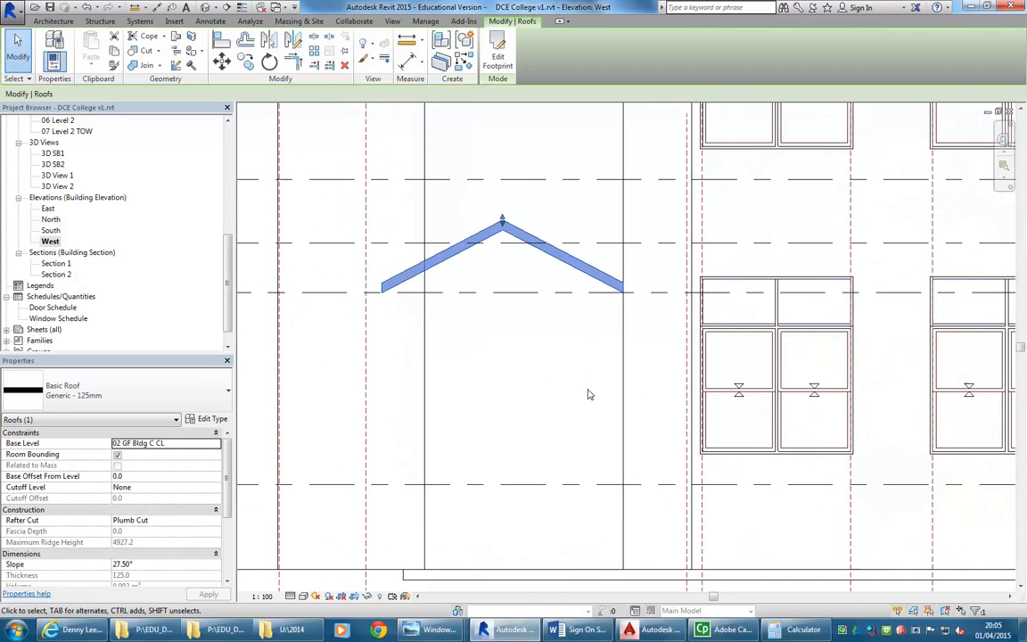
{"action": "key", "text": "Down"}
{"action": "key", "text": "Down"}
{"action": "key", "text": "Down"}
{"action": "key", "text": "Down"}
{"action": "key", "text": "Down"}
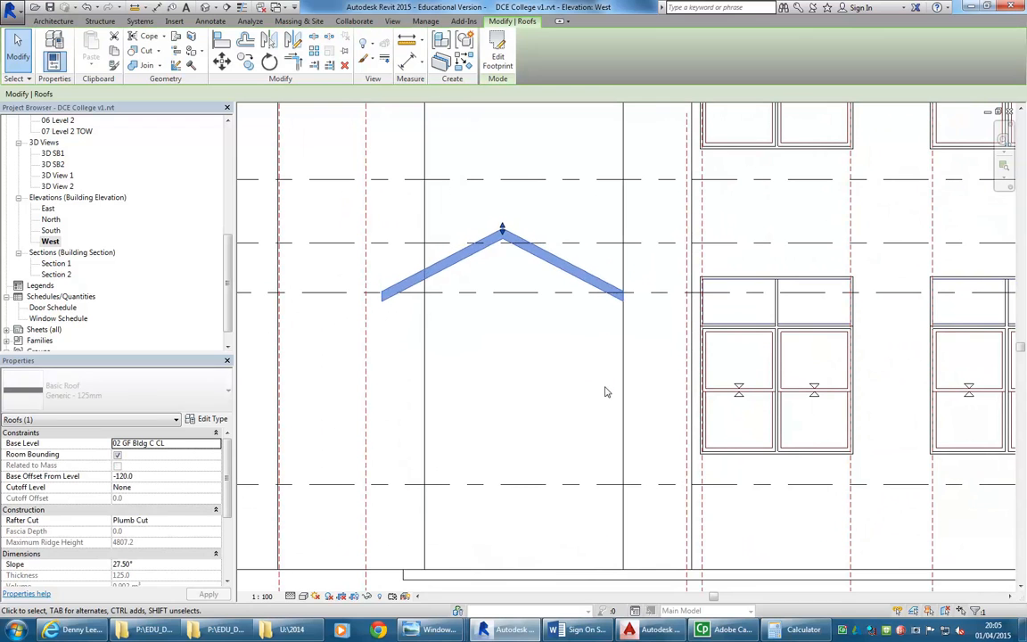
Lower the porch roof in the West elevation to a base offset of -500 mm from level 02 GF Bldg C CL
{"action": "key", "text": "Down"}
{"action": "key", "text": "Down"}
{"action": "key", "text": "Down"}
{"action": "key", "text": "Down"}
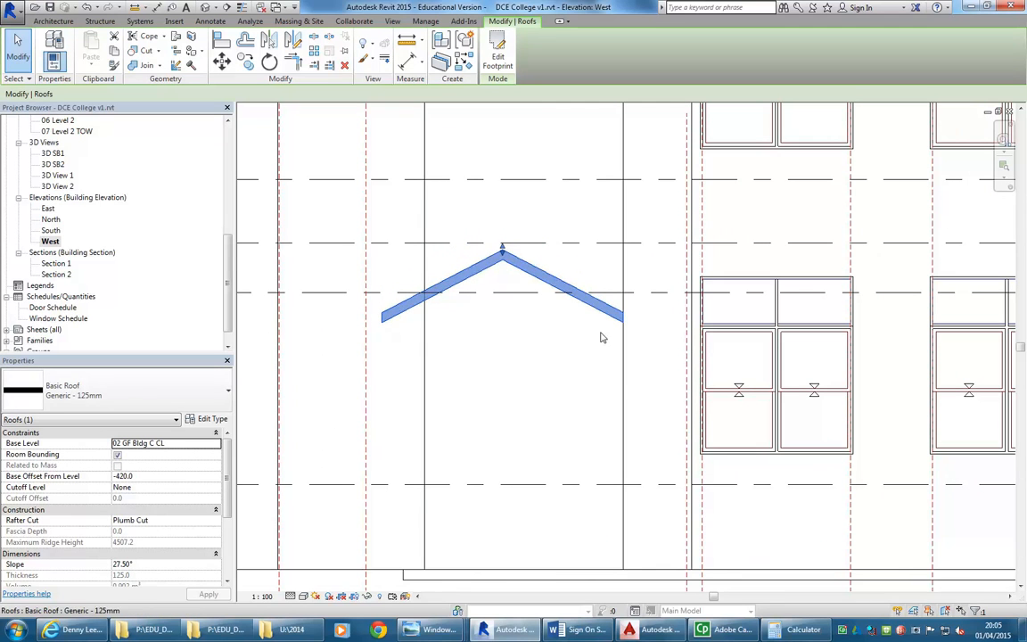
{"action": "key", "text": "Down"}
{"action": "key", "text": "Down"}
{"action": "key", "text": "Down"}
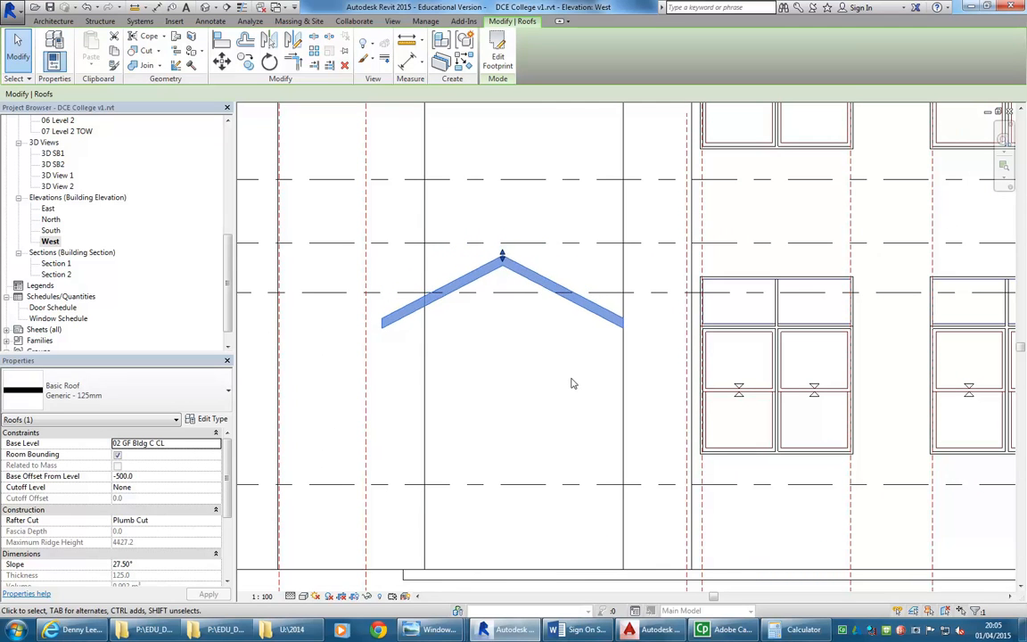
{"action": "key", "text": "Escape"}
{"action": "scroll", "coordinate": [578, 402], "scroll_direction": "down", "scroll_amount": 2}
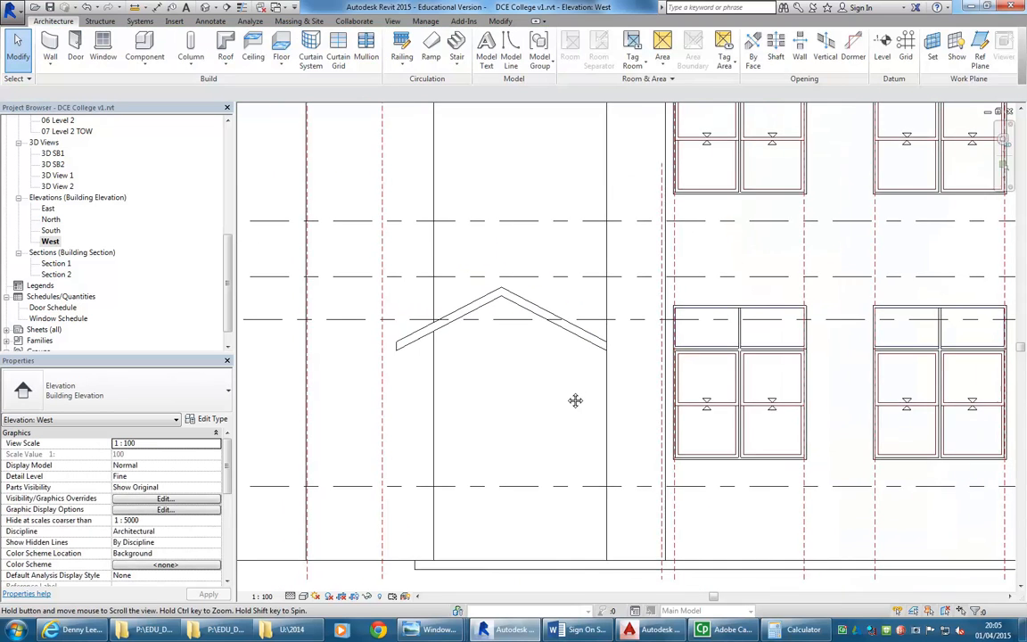
{"action": "scroll", "coordinate": [566, 396], "scroll_direction": "down", "scroll_amount": 1}
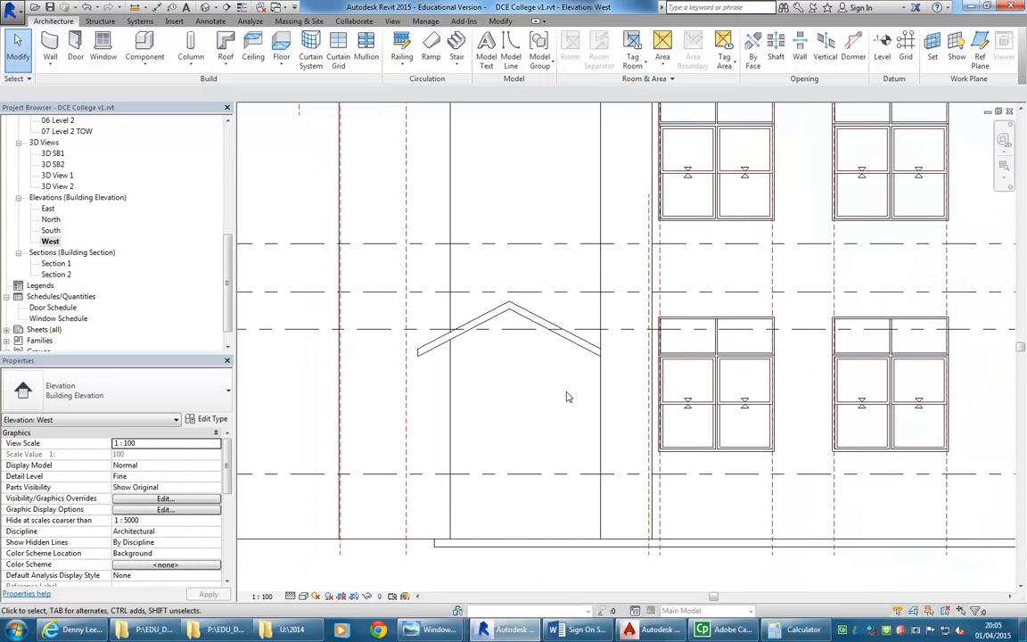
Open the 3D SB2 view and examine how the lowered porch roof meets the brick pier and wing wall
{"action": "double_click", "coordinate": [51, 164]}
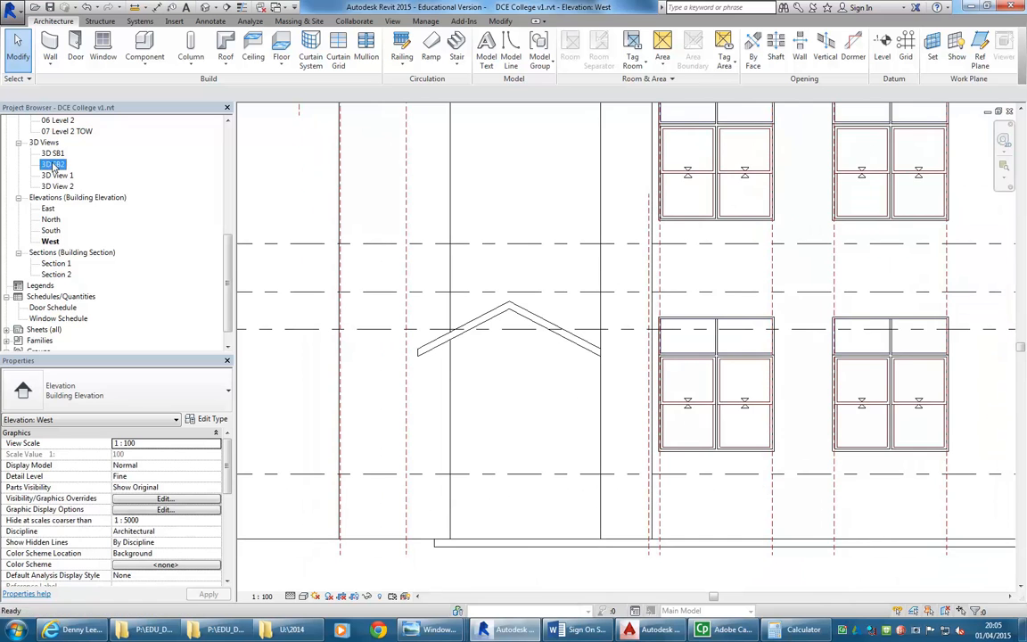
{"action": "scroll", "coordinate": [588, 477], "scroll_direction": "up", "scroll_amount": 5}
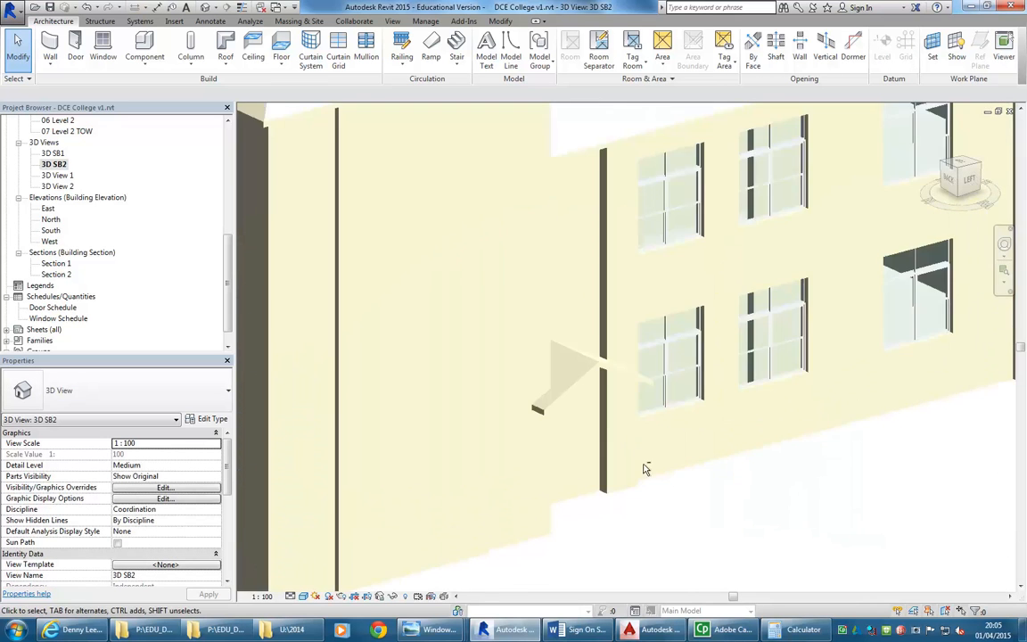
{"action": "scroll", "coordinate": [588, 477], "scroll_direction": "up", "scroll_amount": 2}
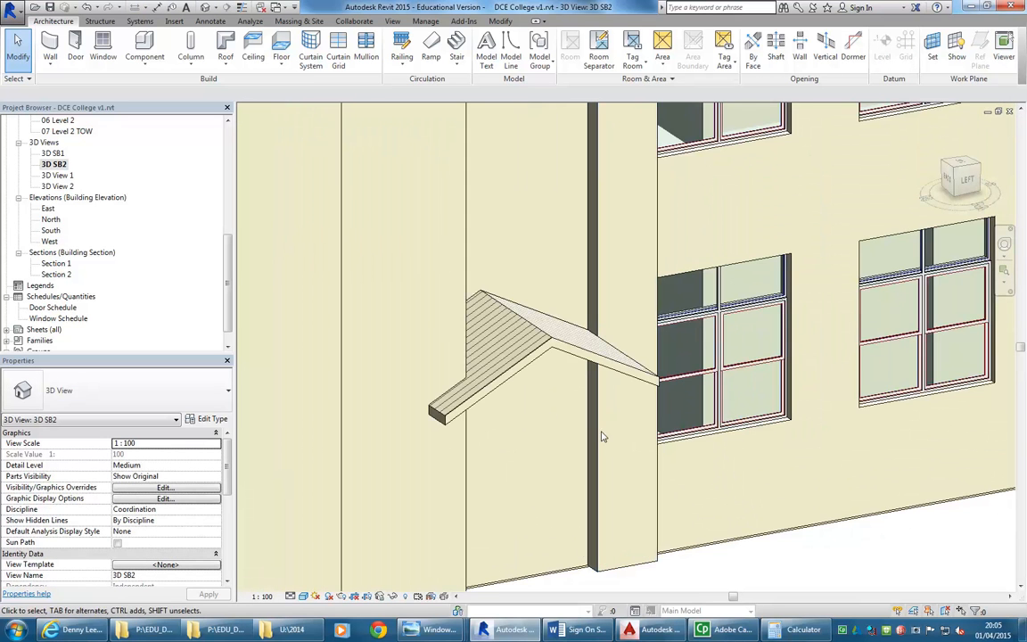
{"action": "middle_click_drag", "start_coordinate": [604, 436], "coordinate": [584, 403]}
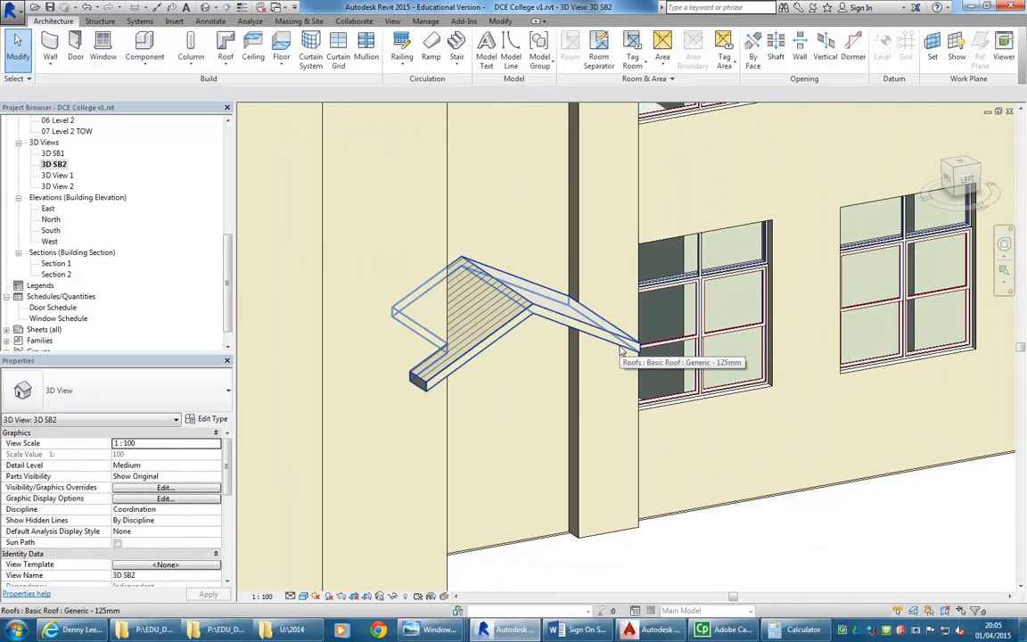
{"action": "scroll", "coordinate": [607, 422], "scroll_direction": "down", "scroll_amount": 2}
{"action": "middle_click_drag", "start_coordinate": [601, 459], "coordinate": [540, 446]}
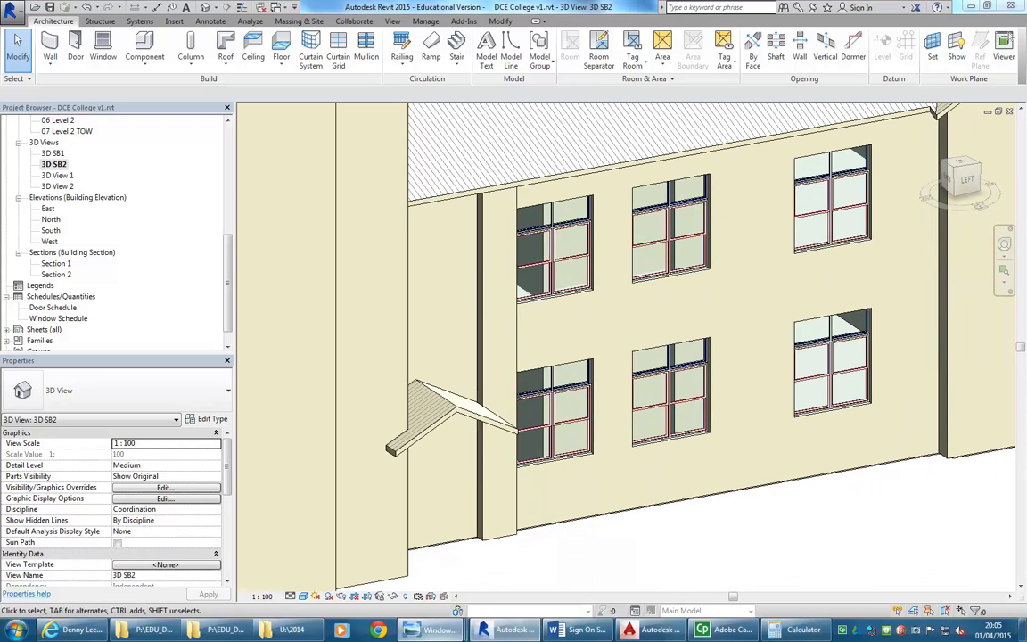
Compare the porch with site photos 2015-02-19 15.10.51.jpg and 2015-02-19 15.10.48.jpg, and return to the Revit 3D view
{"action": "mouse_move", "coordinate": [437, 629]}
{"action": "left_click", "coordinate": [234, 535]}
{"action": "left_click_drag", "start_coordinate": [758, 265], "coordinate": [585, 279]}
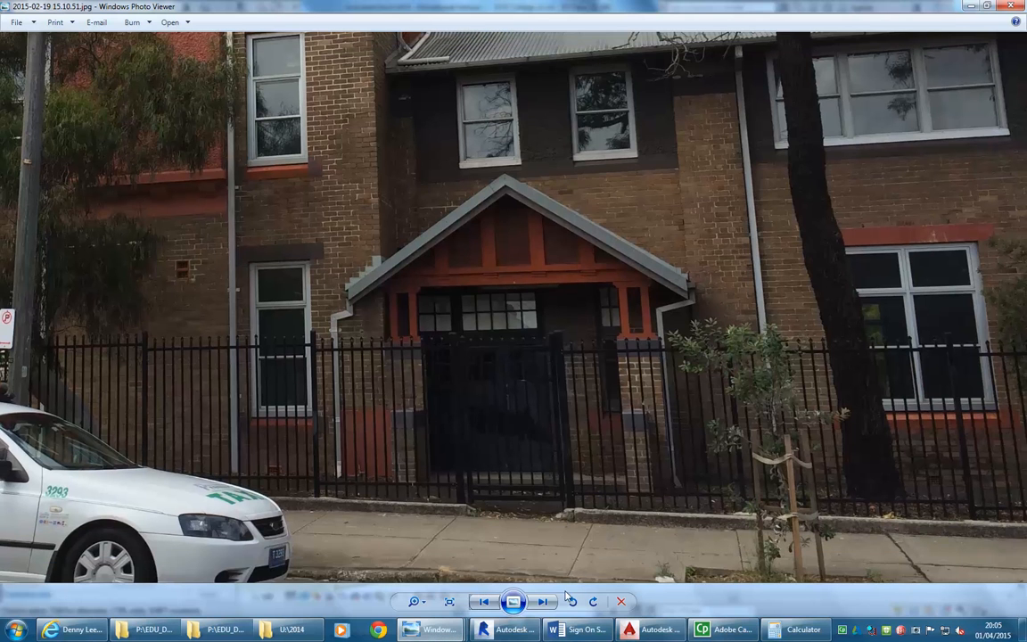
{"action": "left_click", "coordinate": [484, 602]}
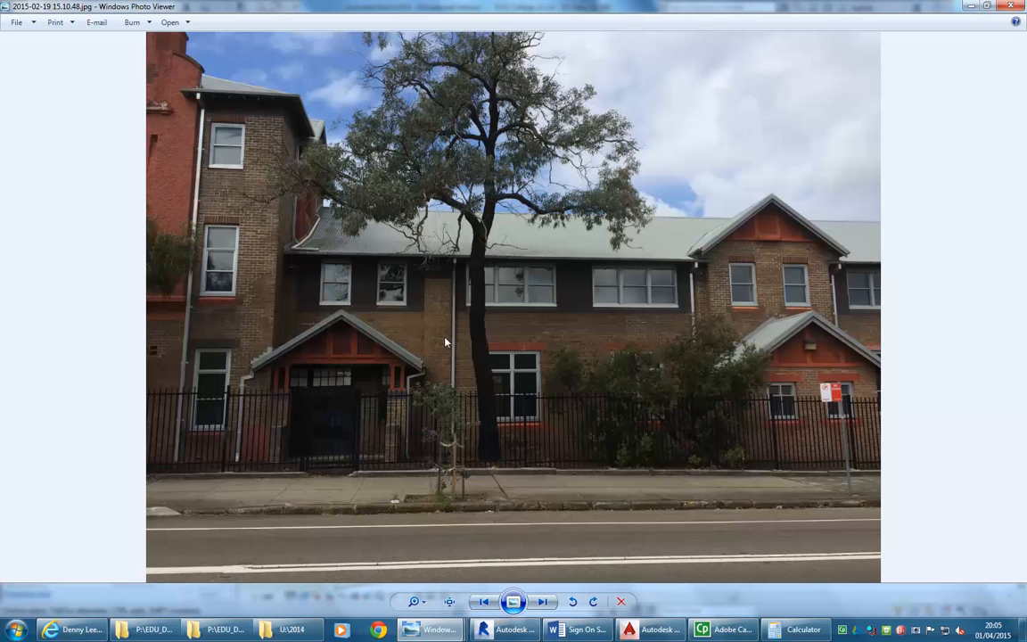
{"action": "scroll", "coordinate": [282, 319], "scroll_direction": "up", "scroll_amount": 3}
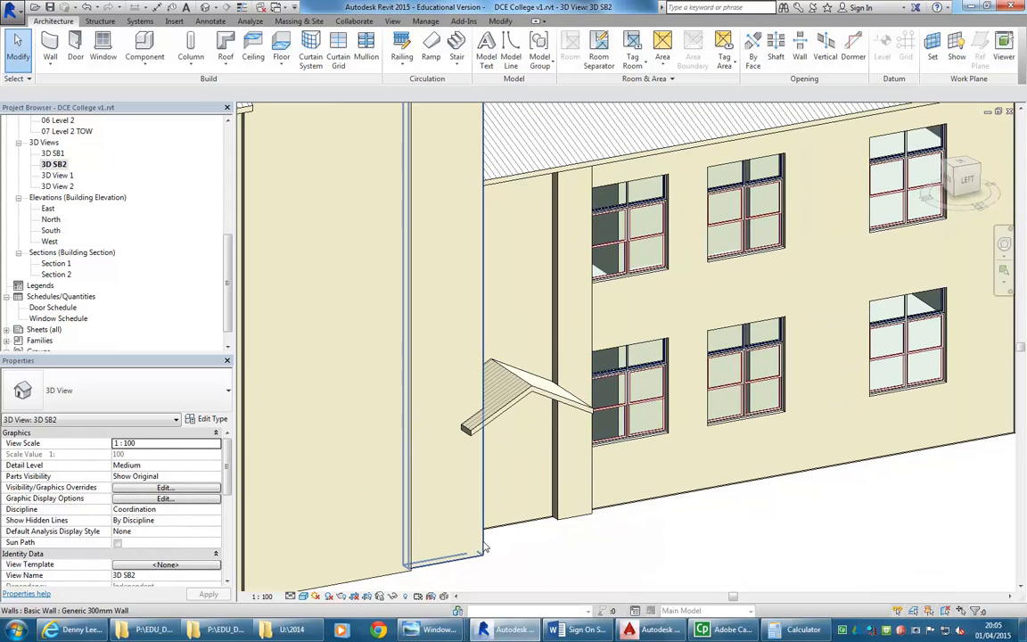
Inspect the porch roof and the long wing's main roof with its cross gable in the 3D view
{"action": "left_click", "coordinate": [534, 398]}
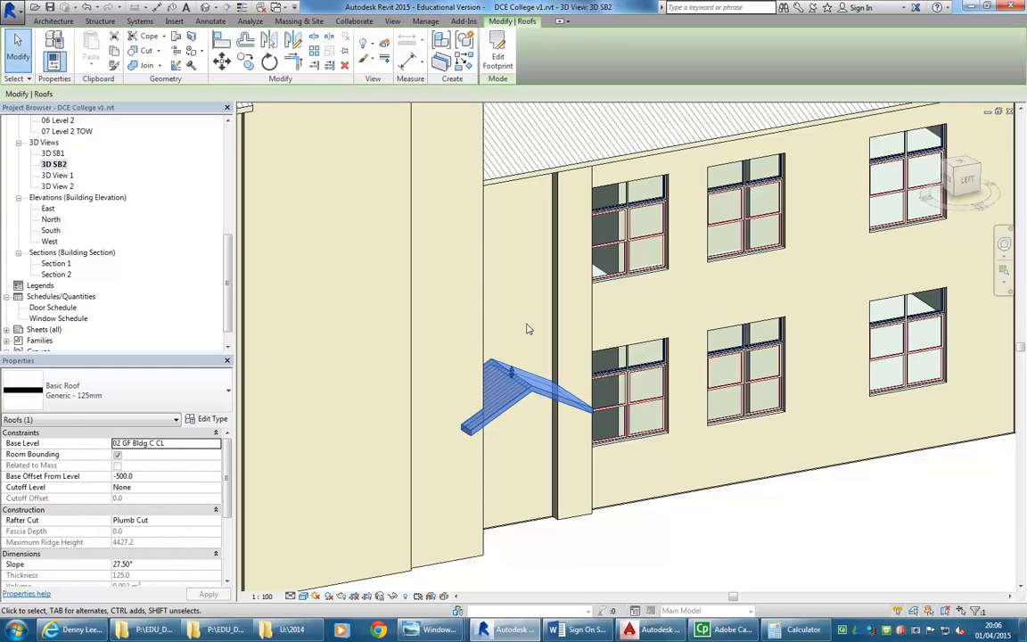
{"action": "key", "text": "Escape"}
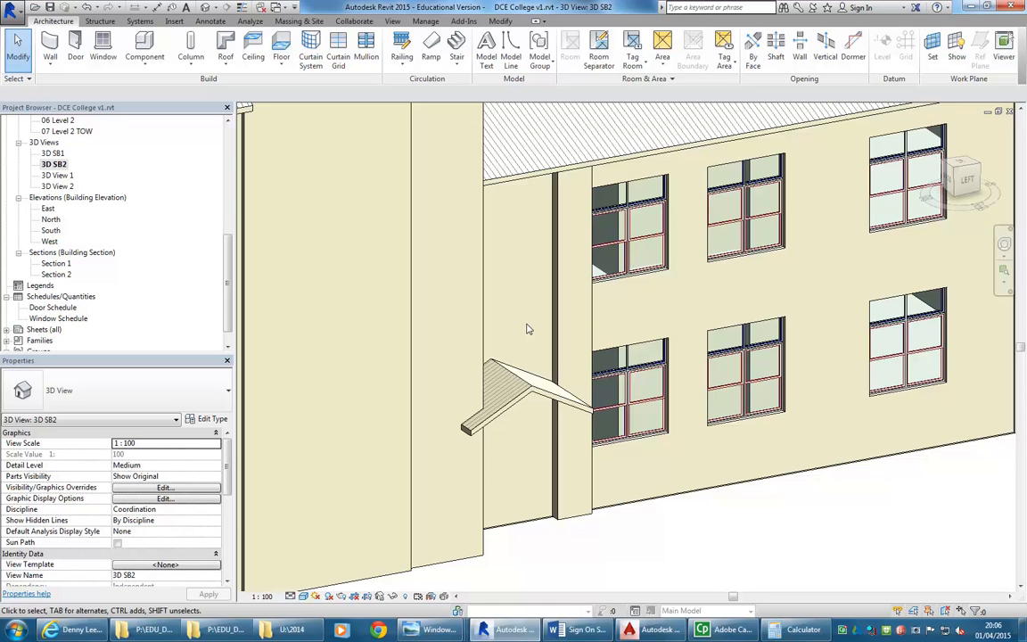
{"action": "scroll", "coordinate": [526, 329], "scroll_direction": "down", "scroll_amount": 3}
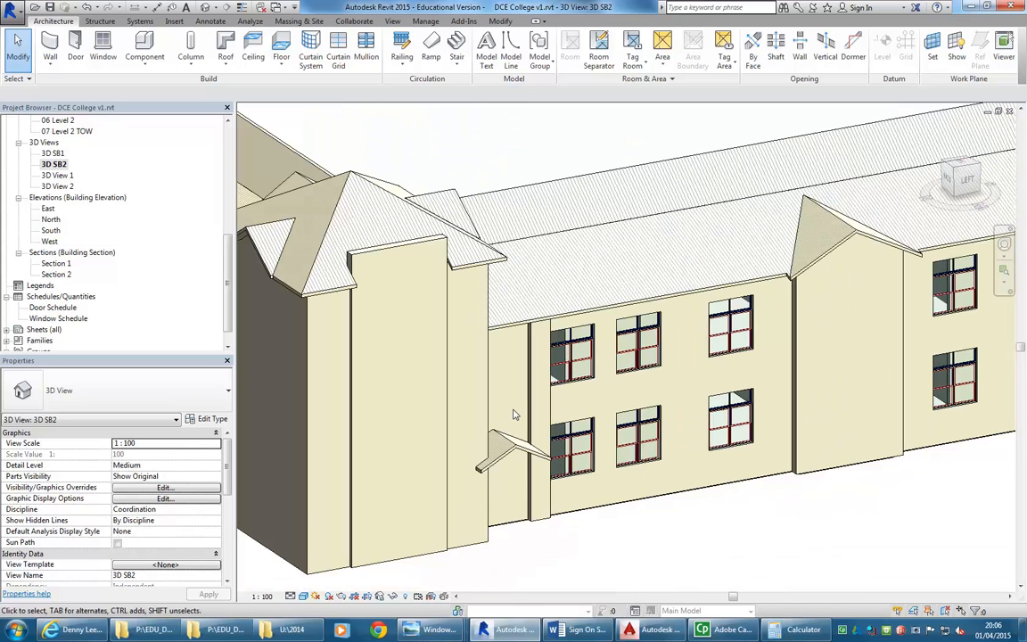
{"action": "middle_click_drag", "start_coordinate": [738, 321], "coordinate": [645, 371]}
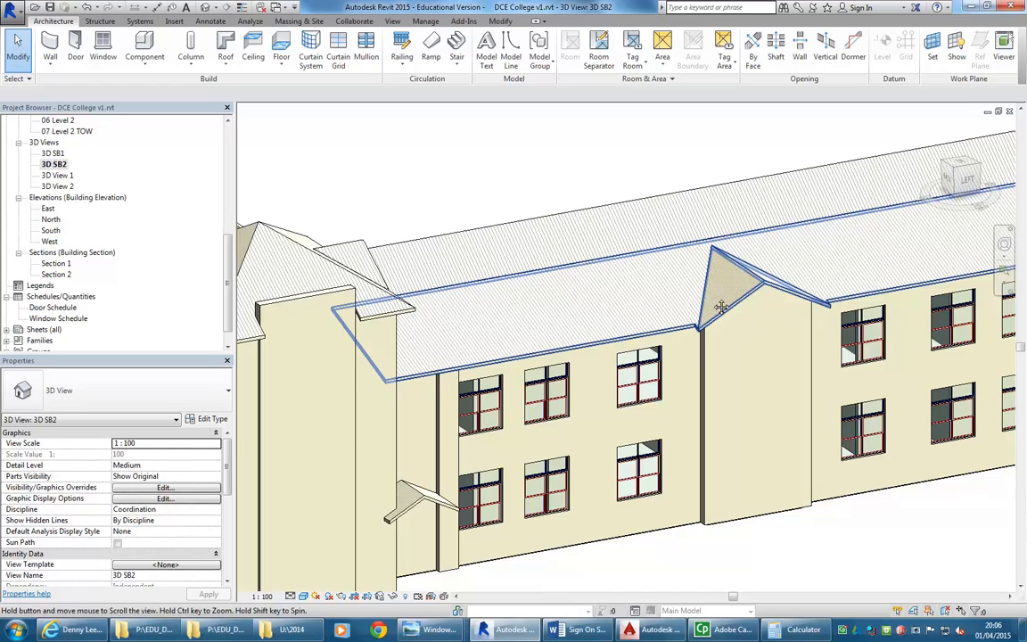
{"action": "scroll", "coordinate": [736, 228], "scroll_direction": "up", "scroll_amount": 3}
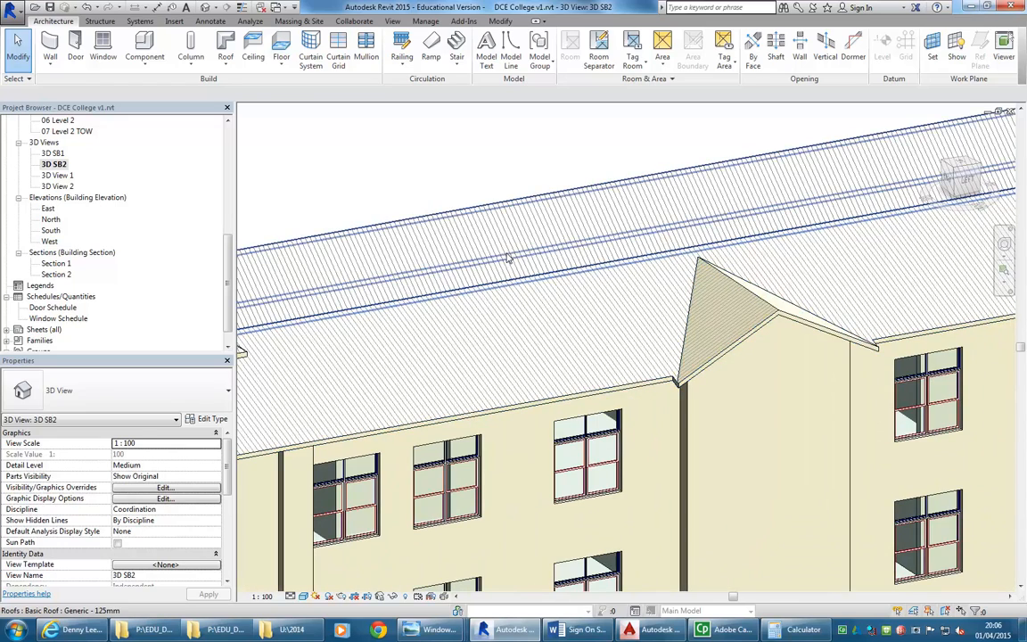
{"action": "left_click", "coordinate": [531, 357]}
{"action": "middle_click_drag", "start_coordinate": [537, 361], "coordinate": [671, 377]}
{"action": "left_click", "coordinate": [589, 282]}
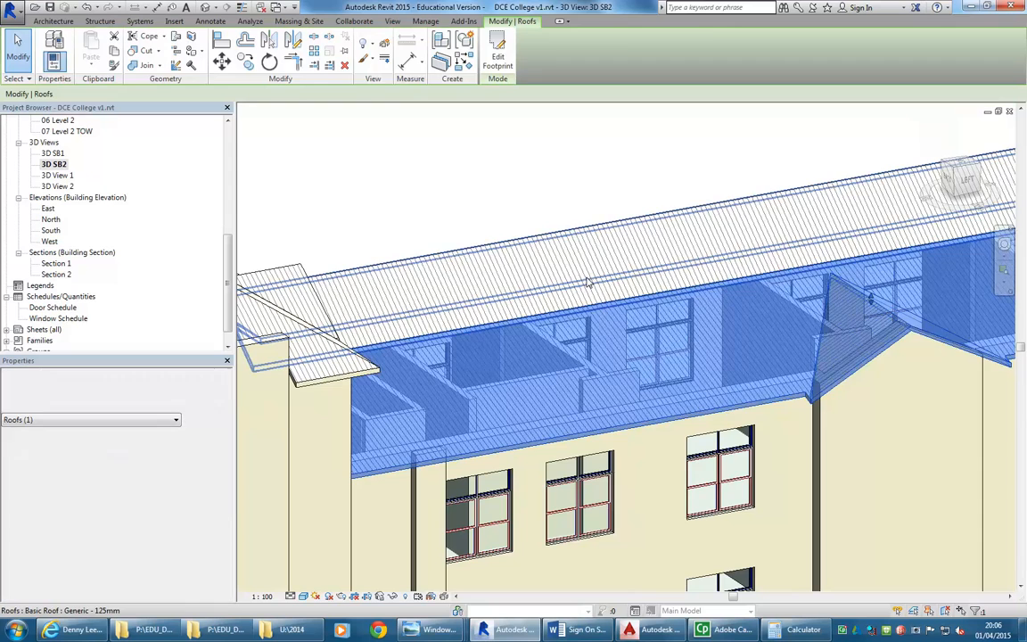
{"action": "left_click", "coordinate": [510, 179]}
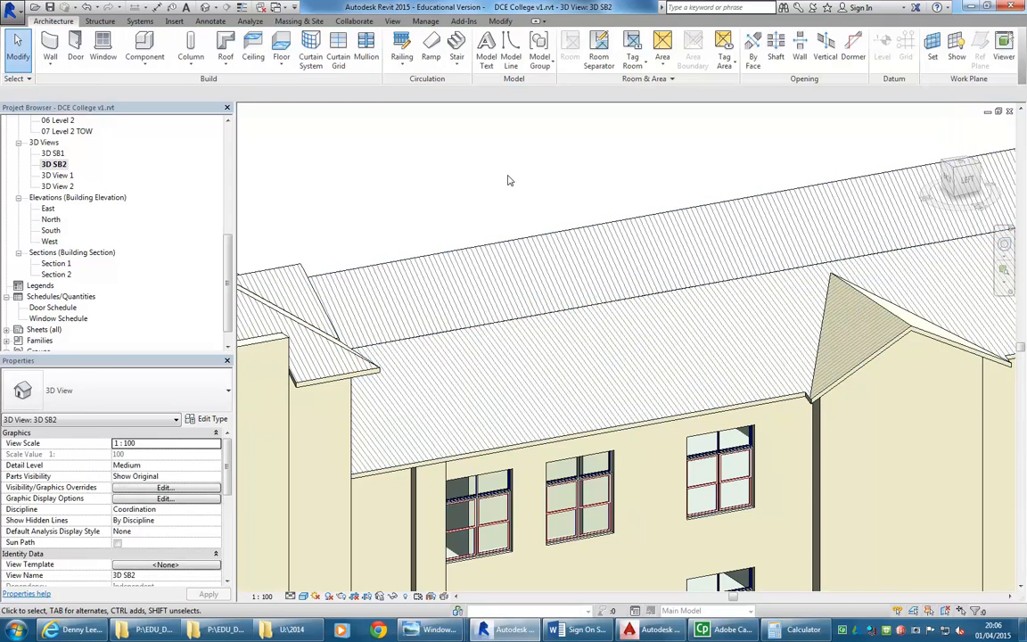
{"action": "scroll", "coordinate": [508, 180], "scroll_direction": "down", "scroll_amount": 1}
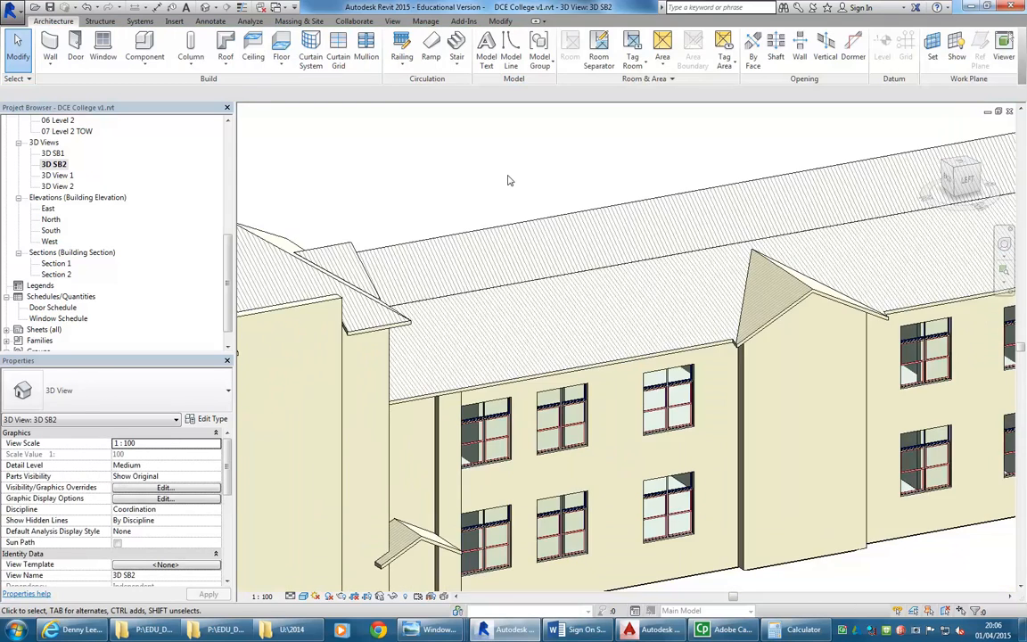
Recheck the porch roof's fit between the wing and the pier, close up and against the whole corner block
{"action": "middle_click_drag", "start_coordinate": [483, 336], "coordinate": [630, 259]}
{"action": "scroll", "coordinate": [571, 434], "scroll_direction": "up", "scroll_amount": 2}
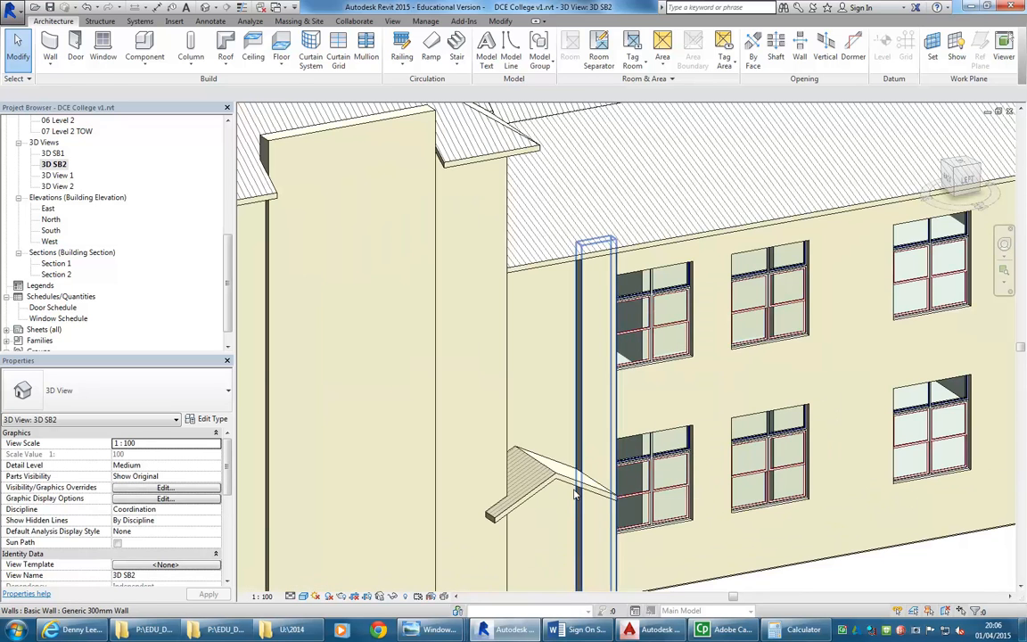
{"action": "left_click", "coordinate": [545, 470]}
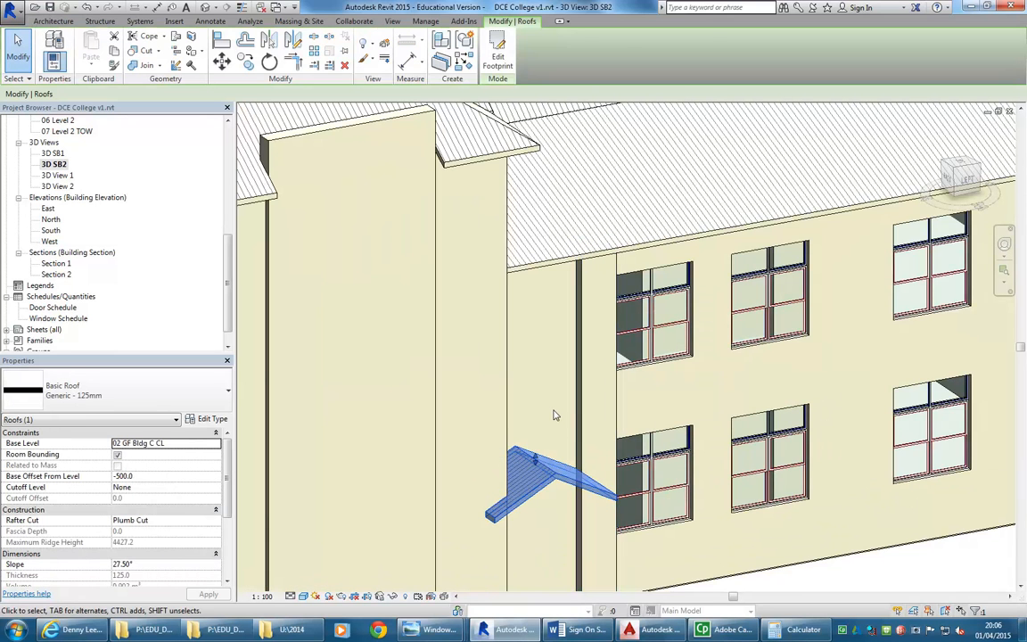
{"action": "key", "text": "Escape"}
{"action": "scroll", "coordinate": [553, 415], "scroll_direction": "down", "scroll_amount": 2}
{"action": "mouse_move", "coordinate": [861, 493]}
{"action": "middle_mouse_down", "text": "shift"}
{"action": "mouse_move", "coordinate": [772, 475]}
{"action": "mouse_move", "coordinate": [928, 468]}
{"action": "middle_mouse_up", "text": "shift"}
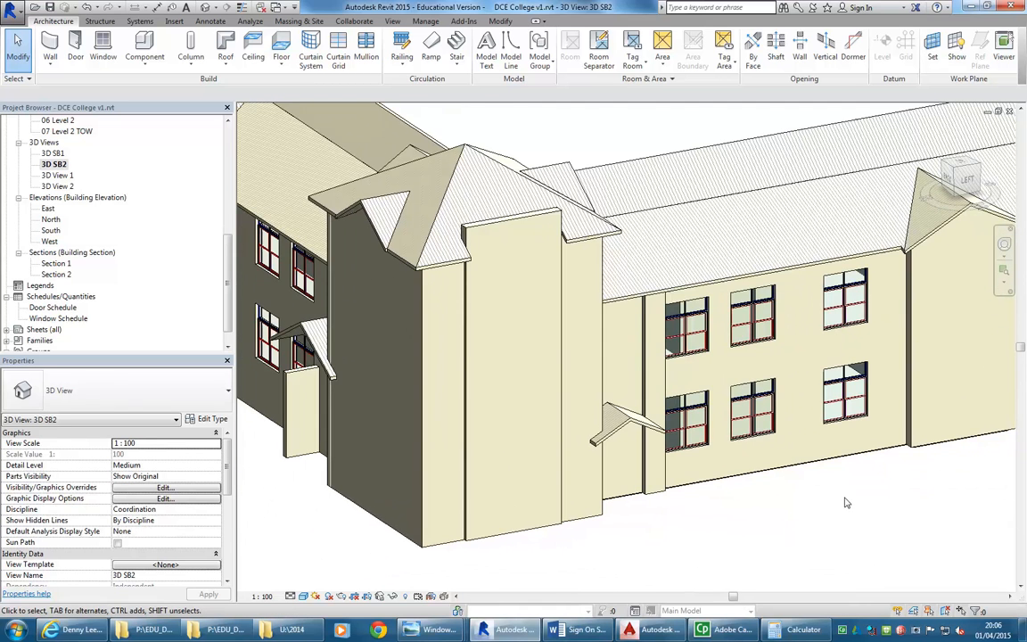
{"action": "scroll", "coordinate": [629, 460], "scroll_direction": "up", "scroll_amount": 4}
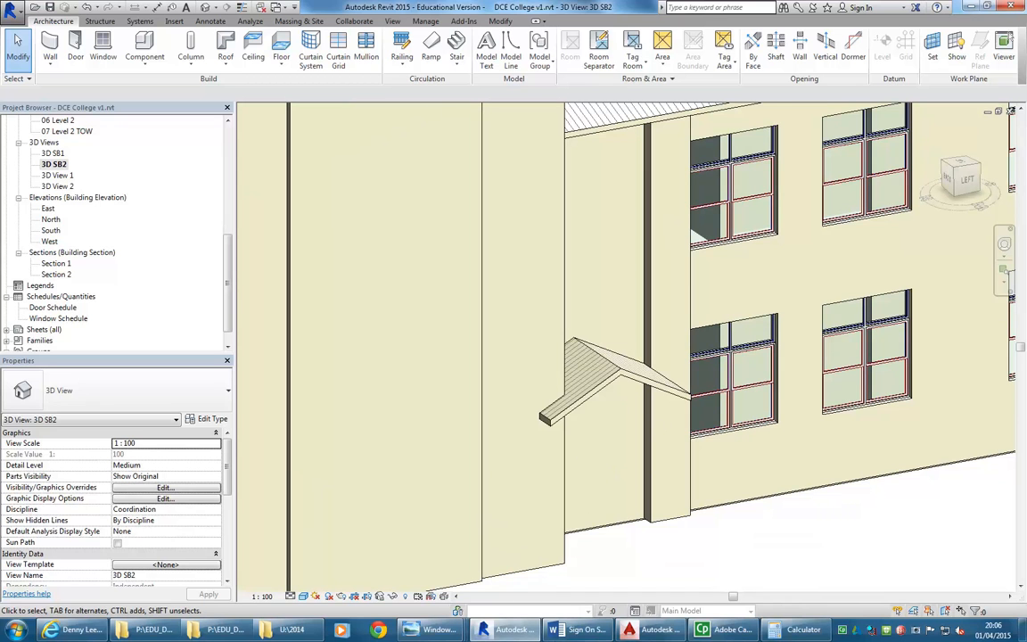
Consult site photo 2015-02-19 15.10.48.jpg again and review the projecting gabled bays along the wing in 3D
{"action": "mouse_move", "coordinate": [435, 630]}
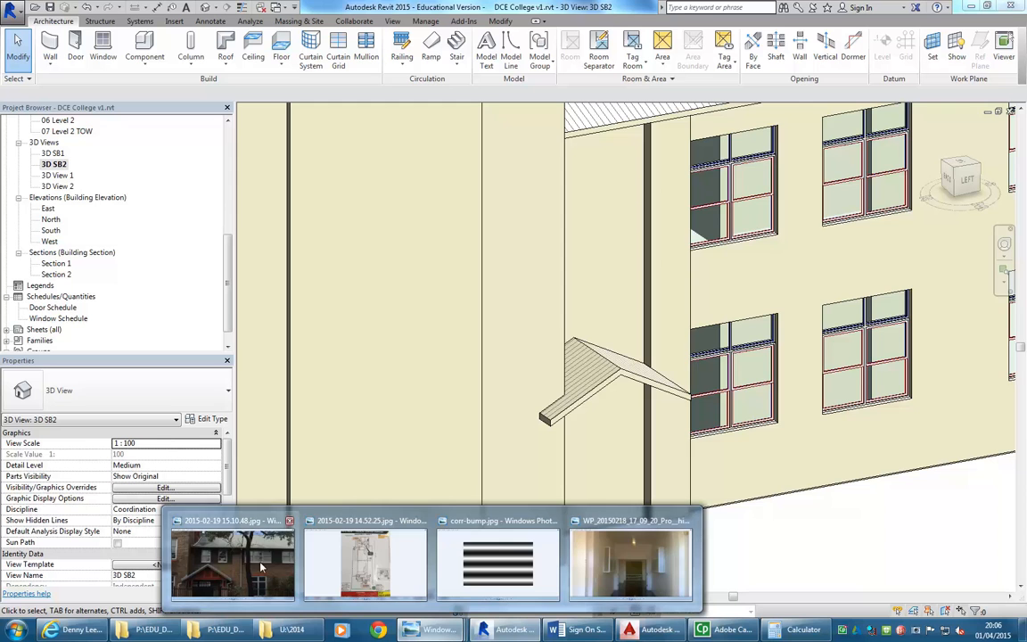
{"action": "scroll", "coordinate": [677, 321], "scroll_direction": "down", "scroll_amount": 5}
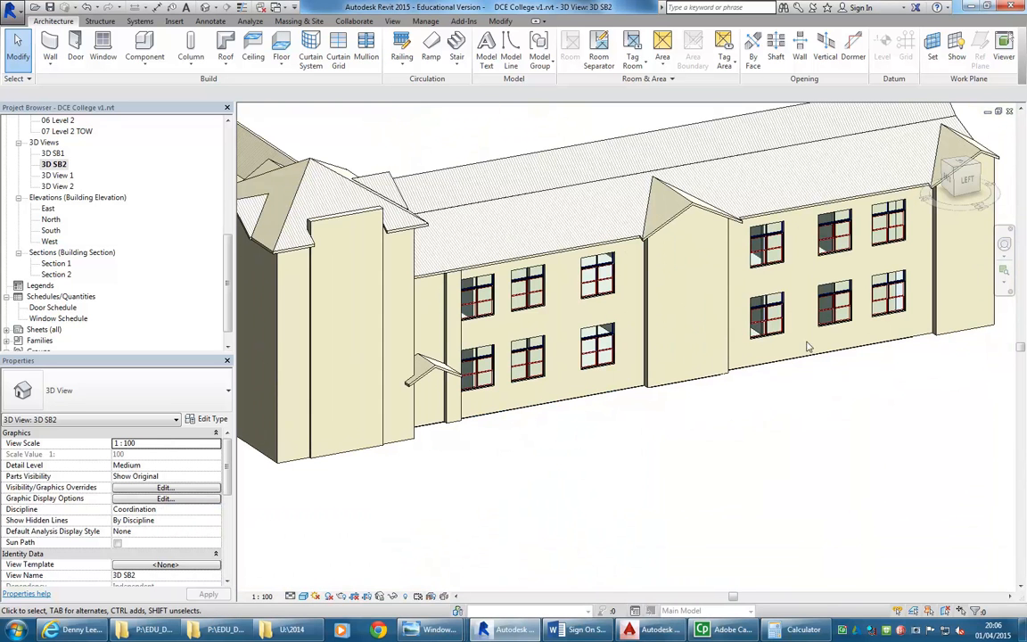
{"action": "middle_click_drag", "start_coordinate": [807, 346], "coordinate": [887, 328], "text": "shift"}
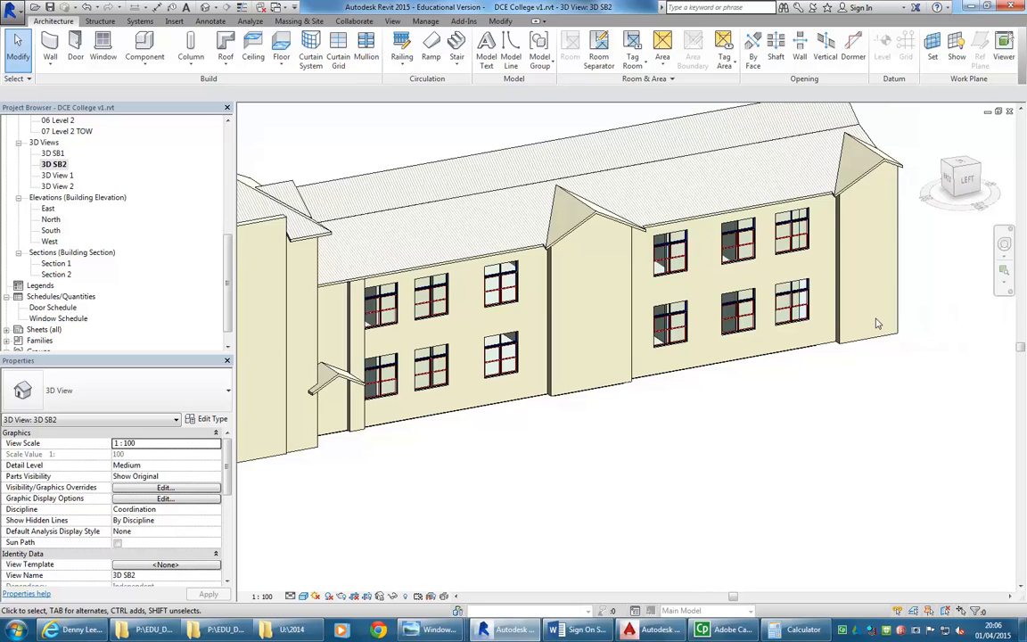